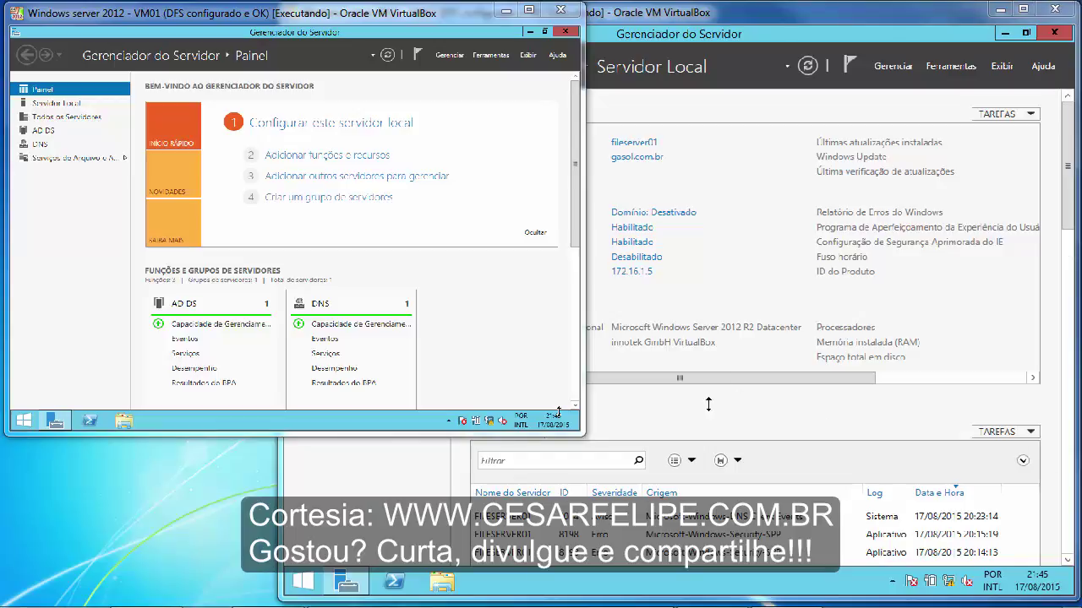
- Bring the VM02 server window in front of the VM01 window
click(773, 257)
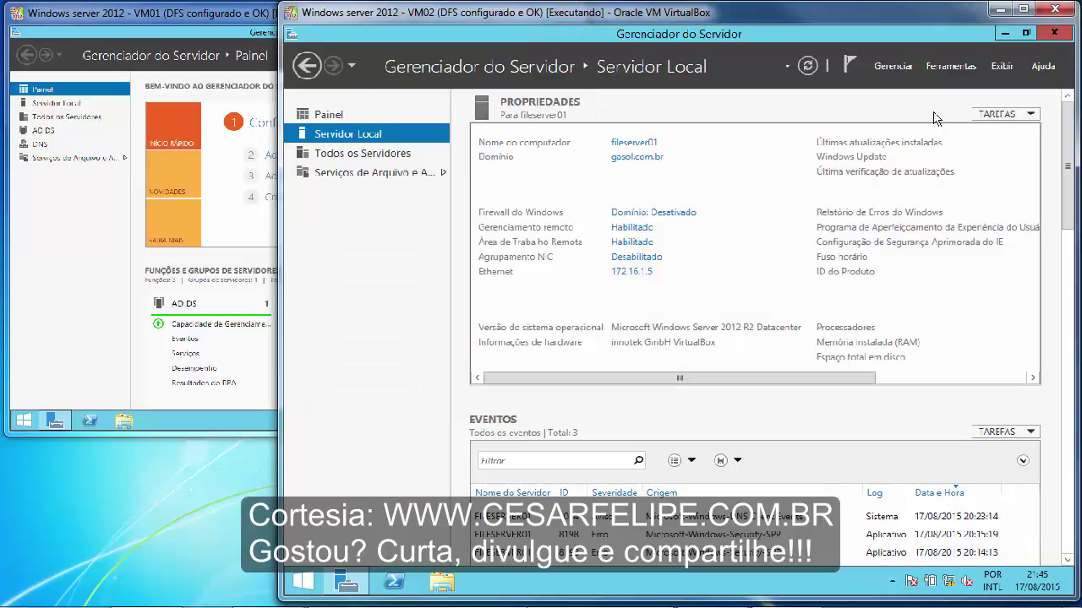
- Launch DFS Management, expand the pastas-DFS namespace to its arquivos folder targets, and widen the tree pane
click(947, 68)
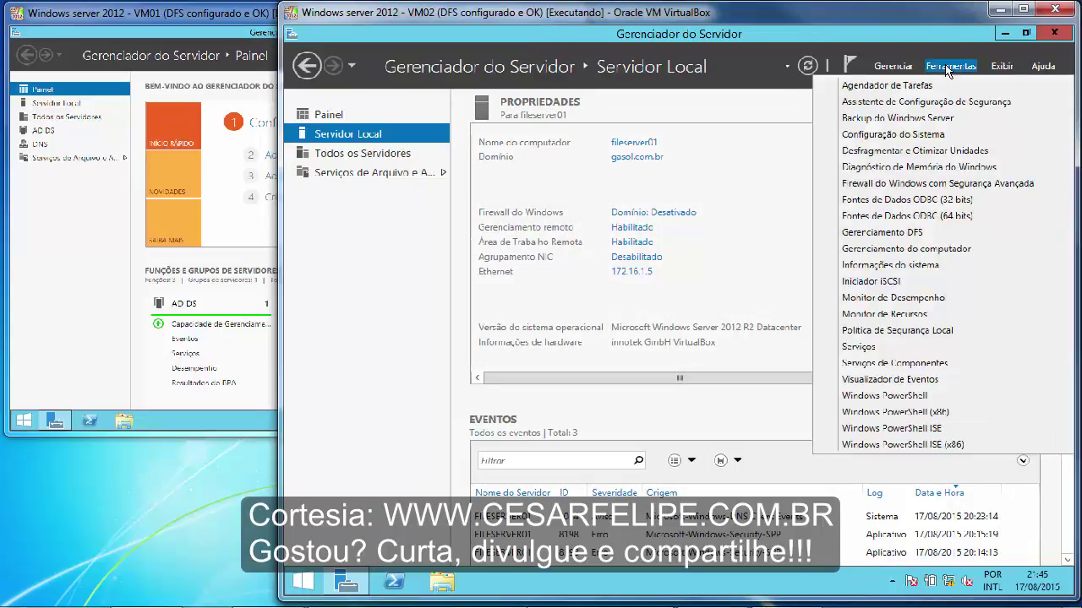
click(886, 234)
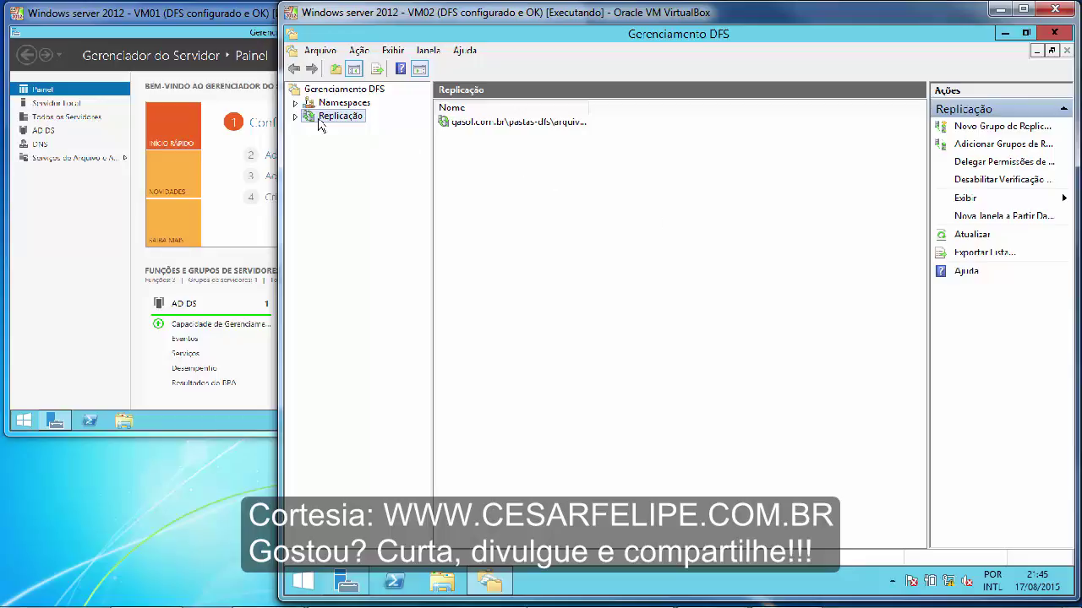
click(295, 102)
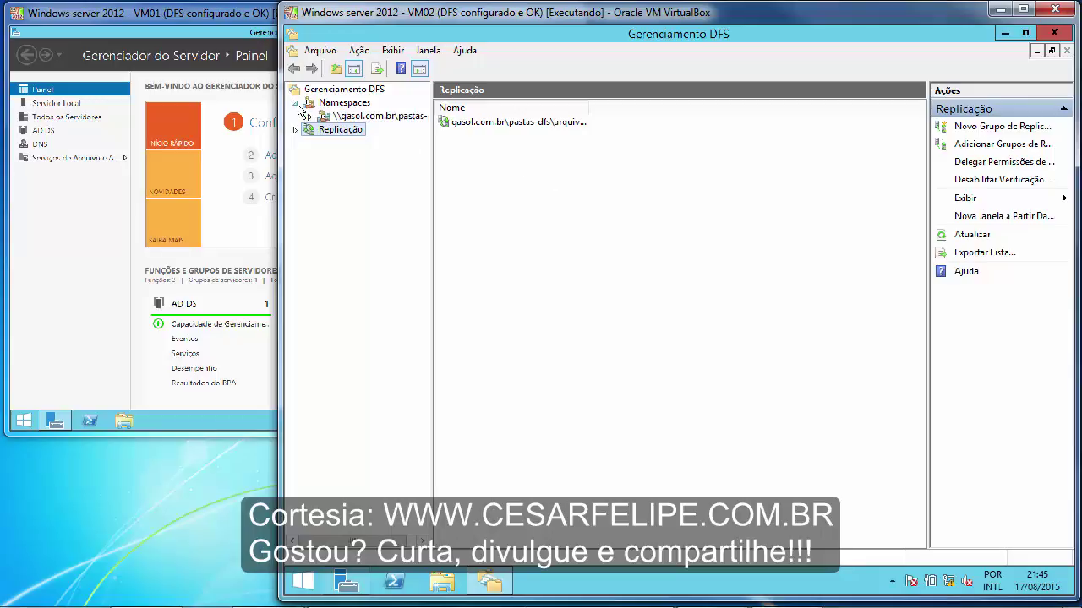
click(310, 115)
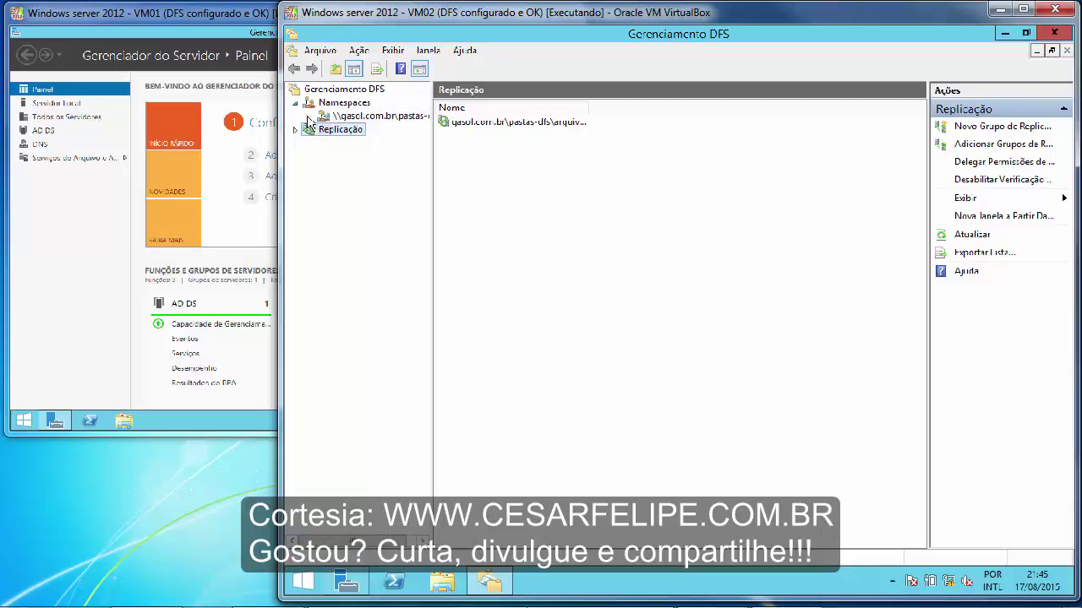
click(382, 132)
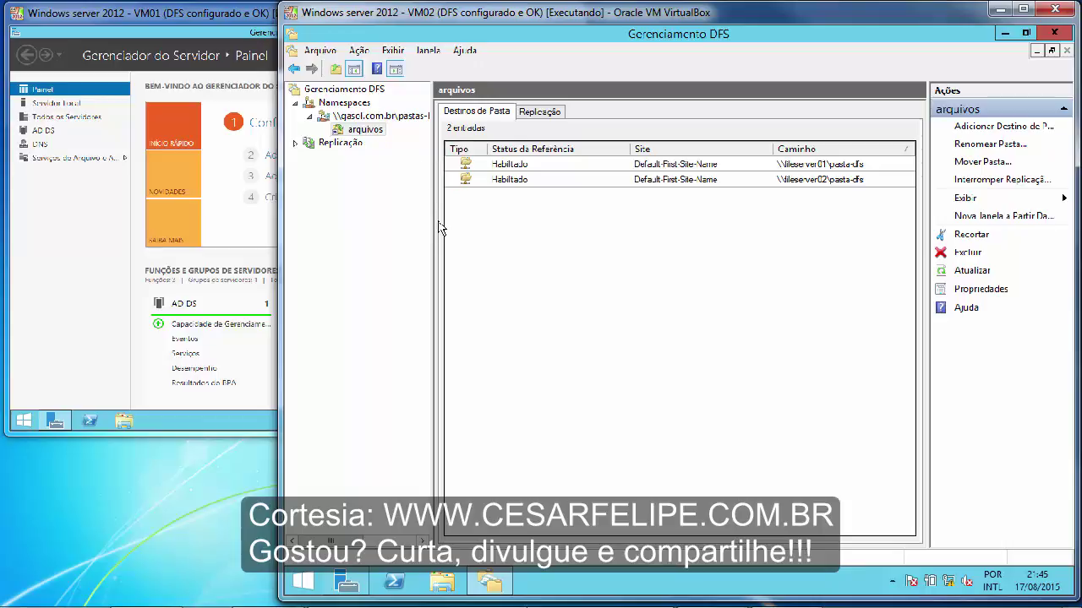
drag(434, 218, 547, 213)
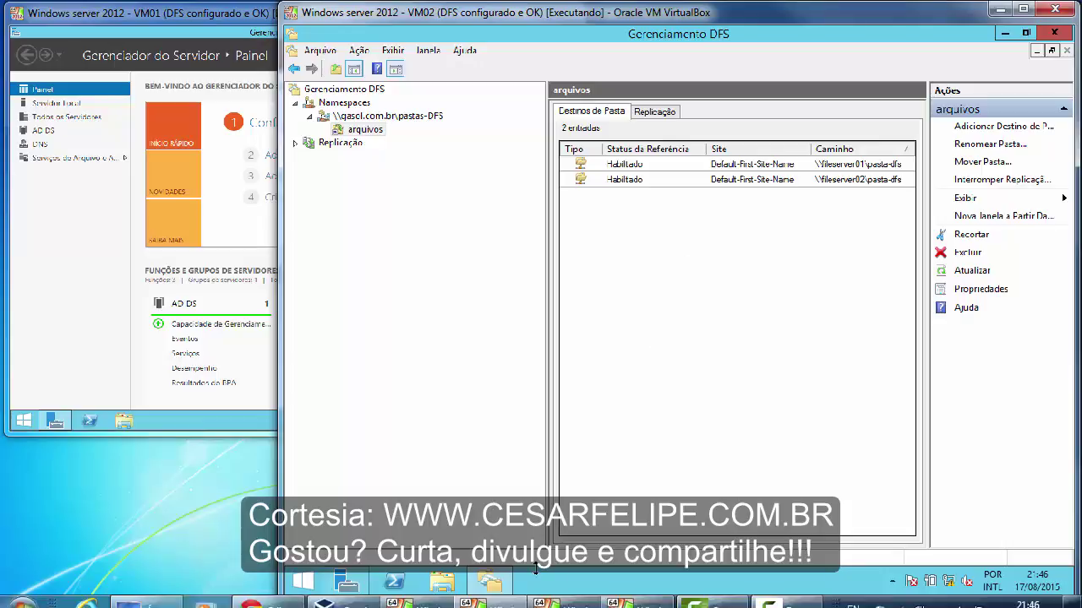
- Sign in to the VM03 server with the administrator password
click(605, 597)
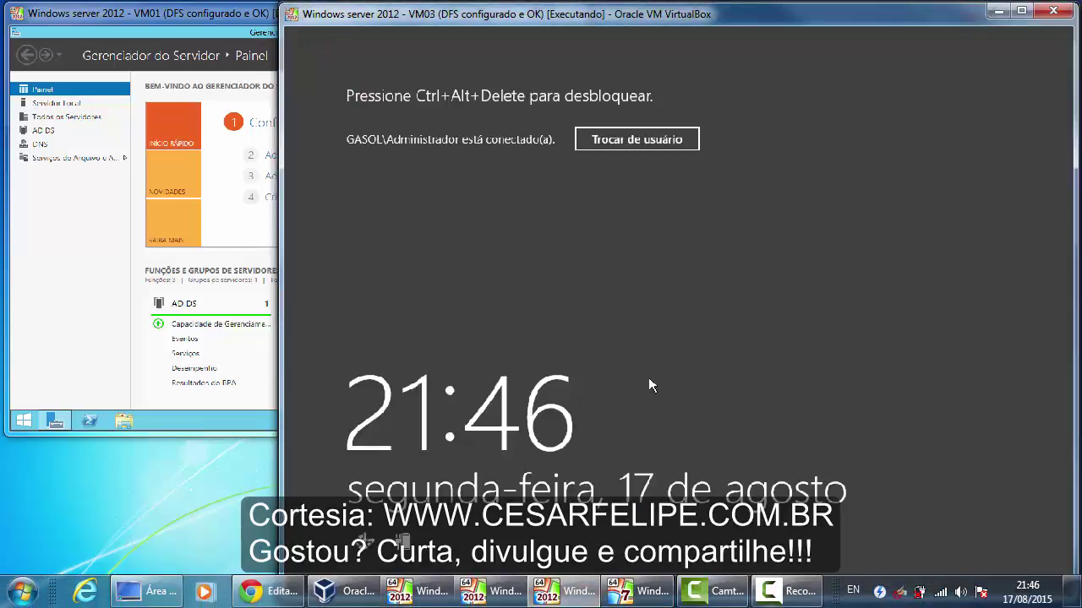
key(ctrl+Delete)
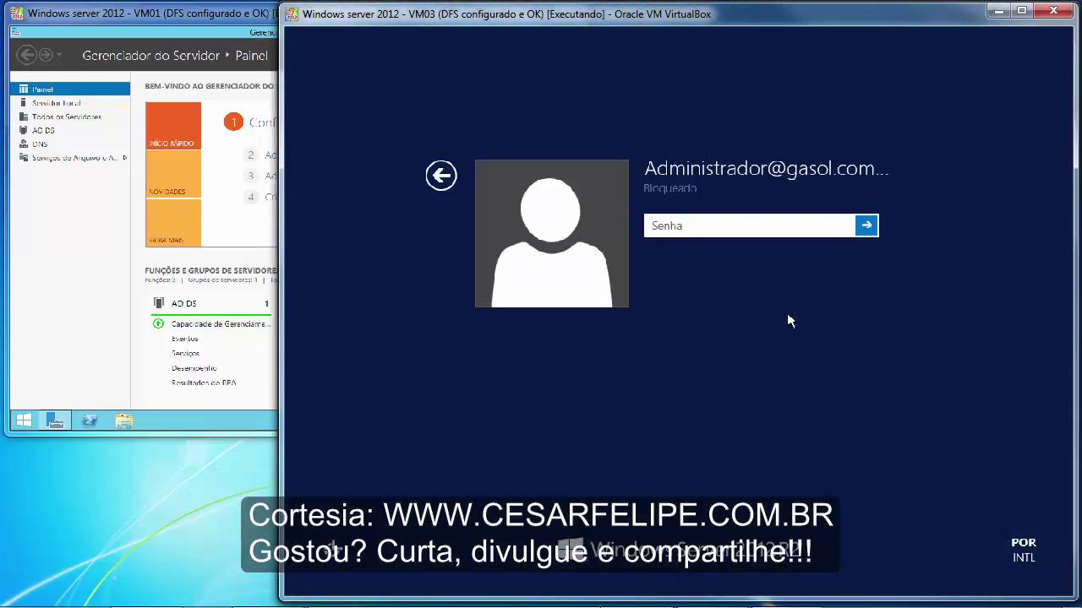
text(P@ssw0rd)
key(Return)
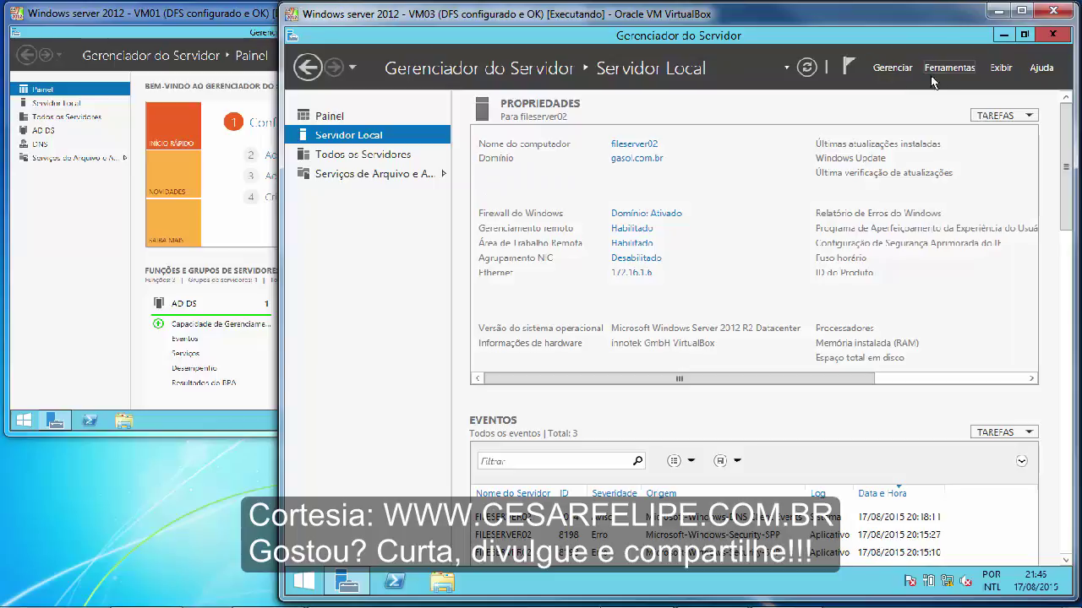
- Launch a maximized DFS Management console on VM03, then open File Explorer
click(940, 74)
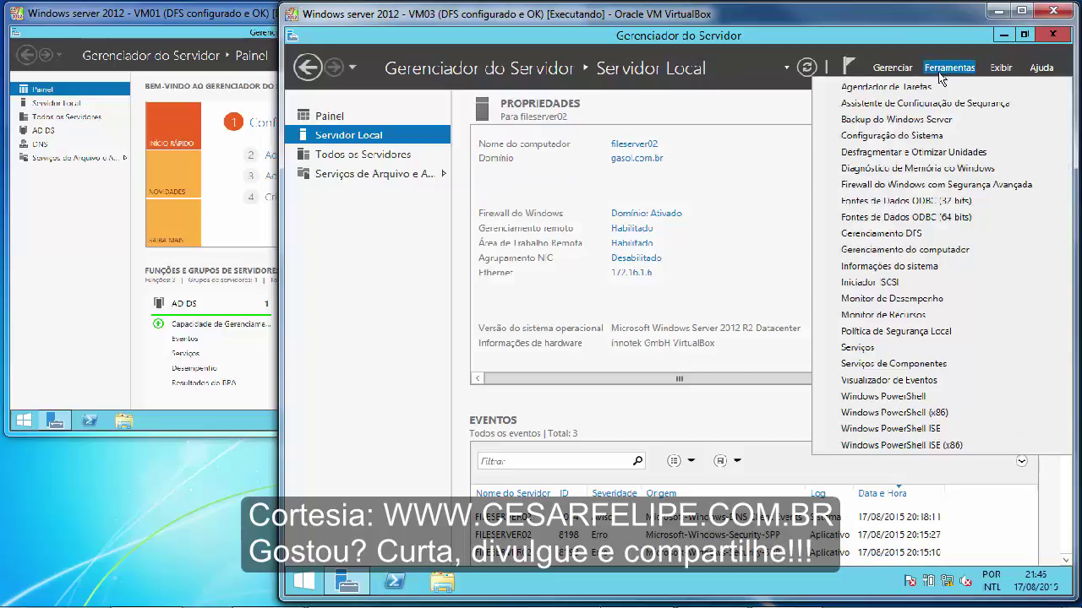
click(879, 236)
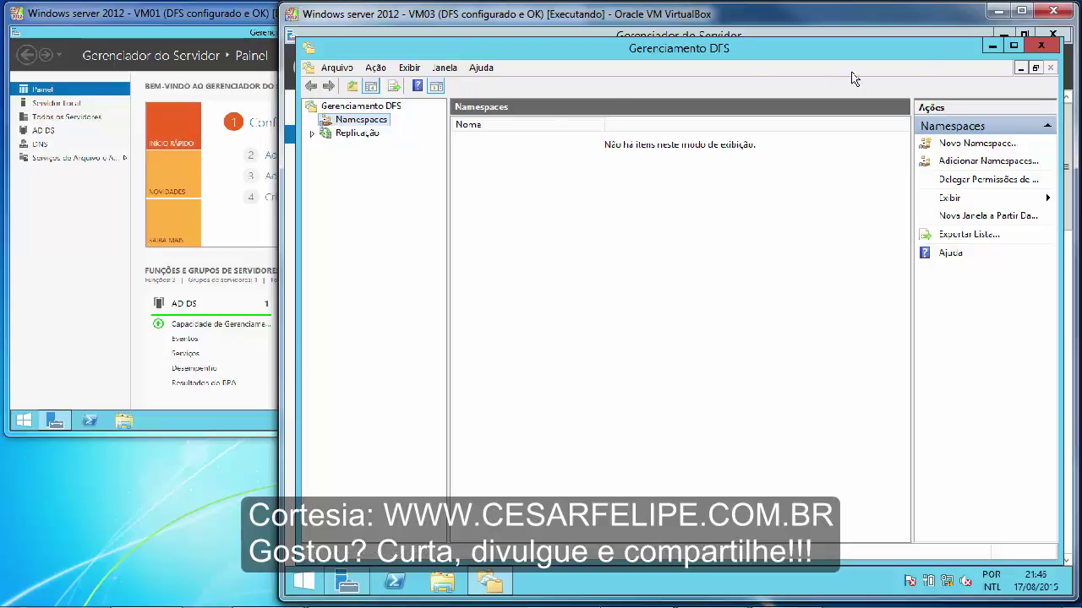
click(1014, 45)
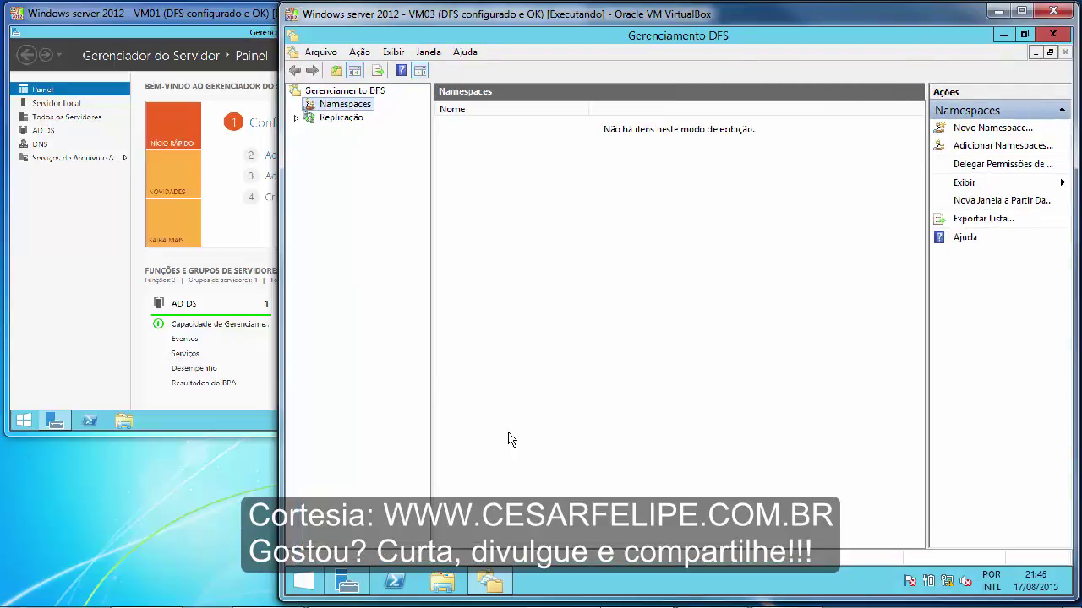
mouse_move(499, 605)
click(442, 582)
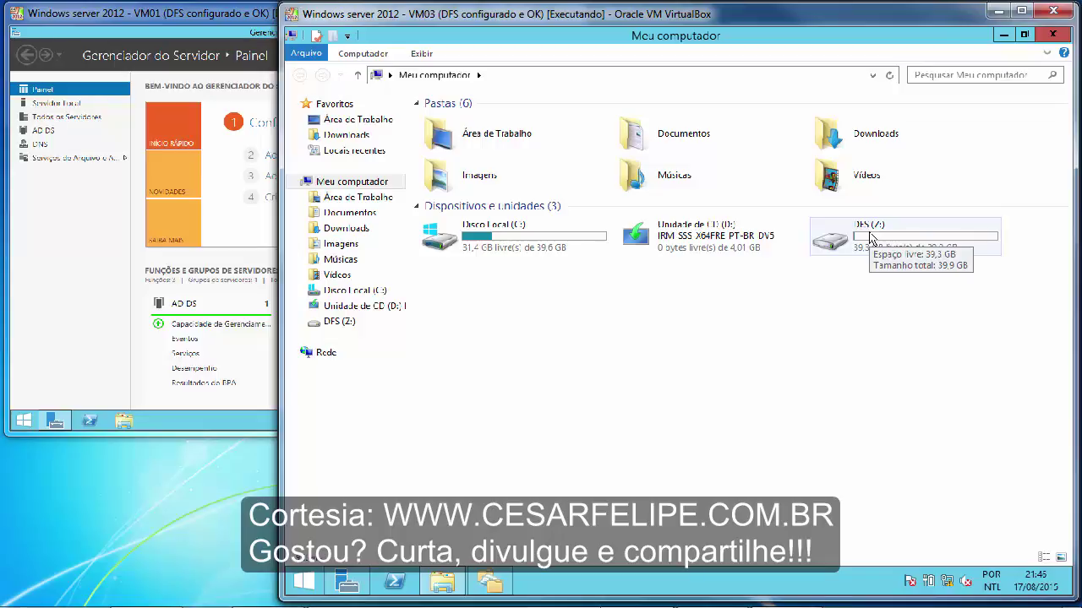
- Browse DFS (Z:) into the dfs folder to view bombas, financeiro and gerencia, then close Explorer
double_click(871, 236)
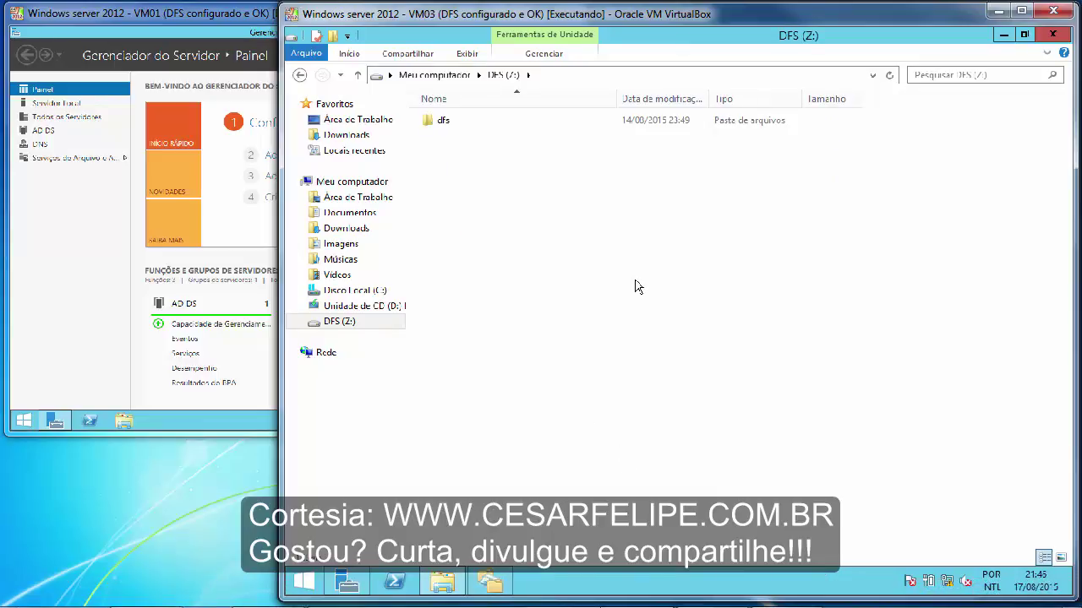
click(437, 123)
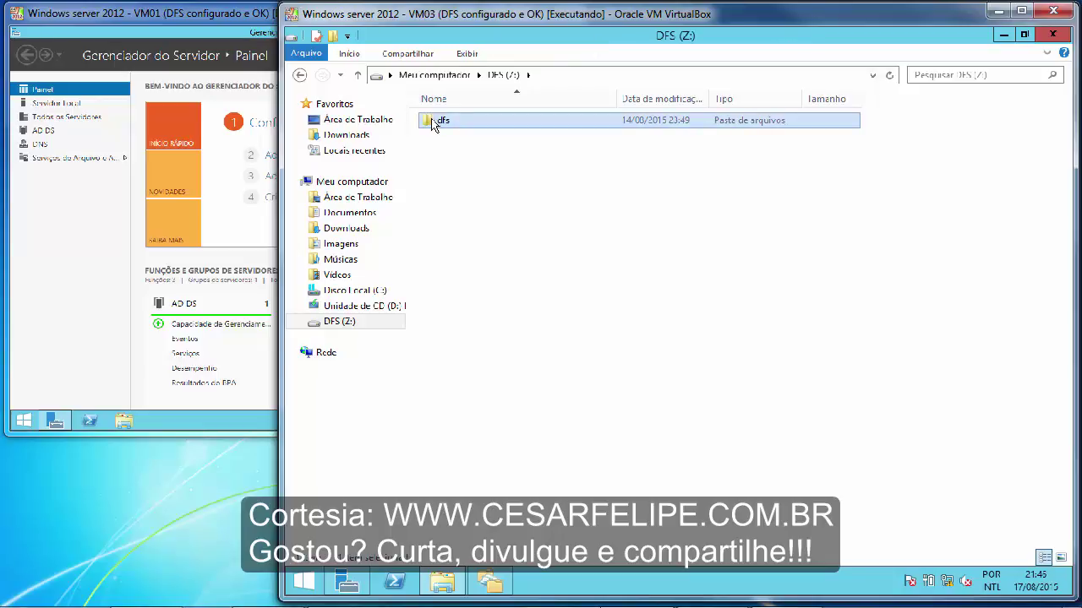
double_click(433, 125)
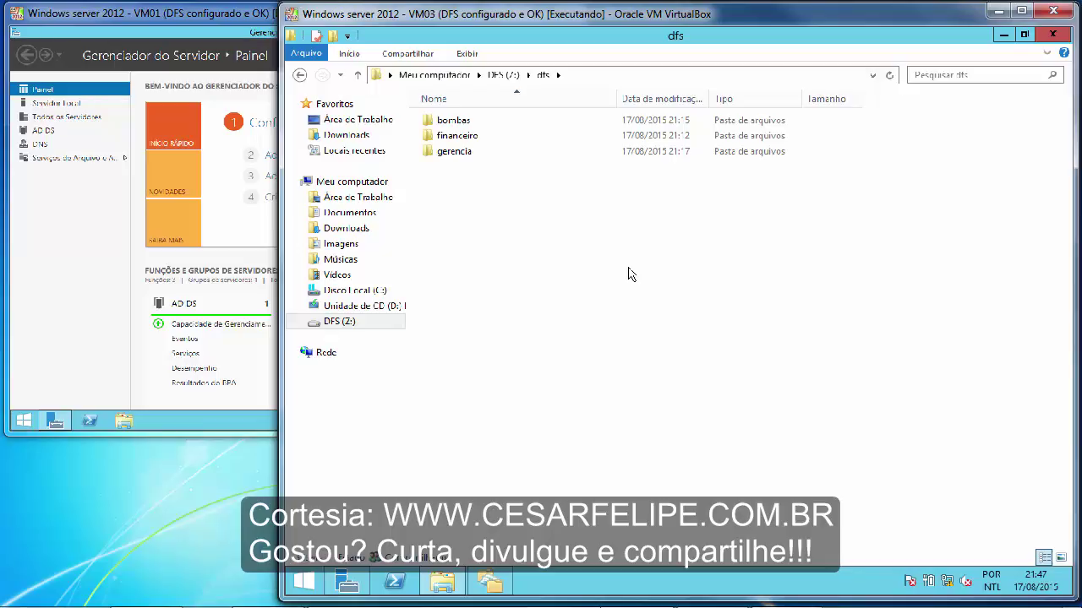
click(1053, 35)
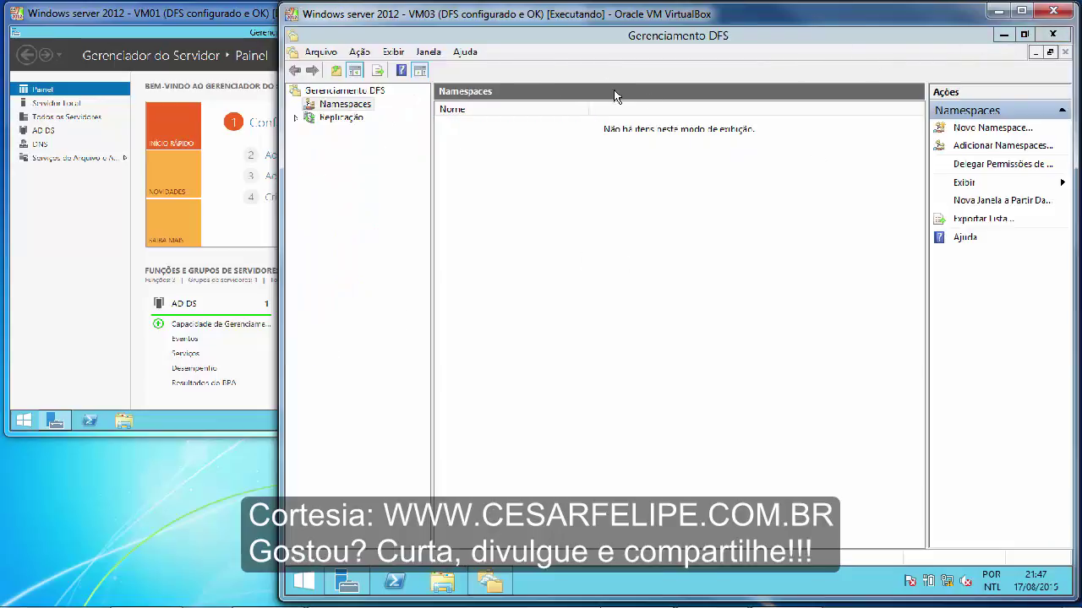
- Minimize and restore VM03's DFS console, then switch to the VM02 server window
click(1002, 35)
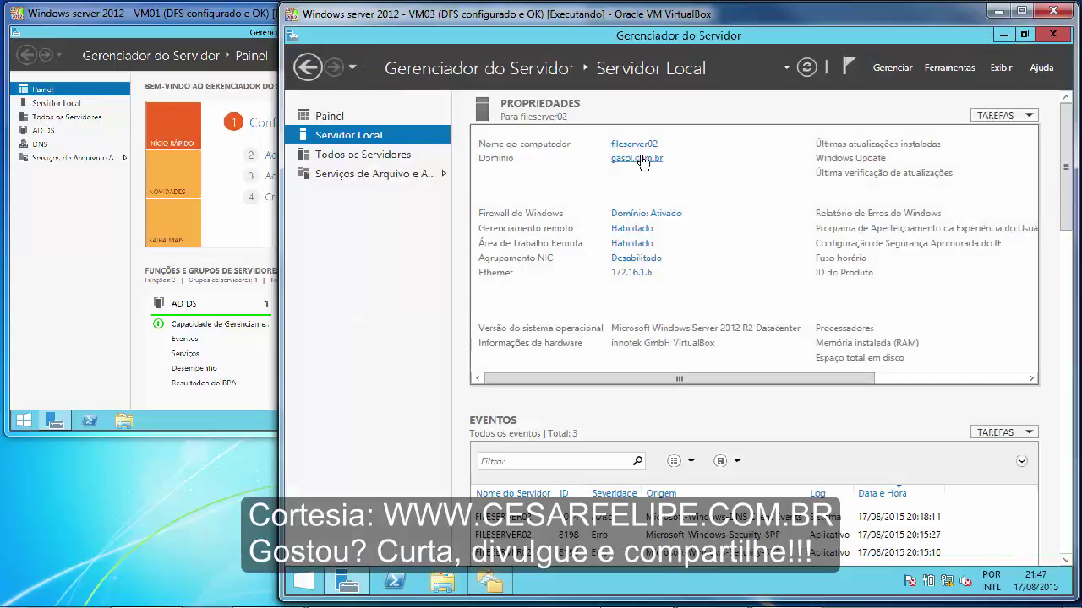
click(490, 583)
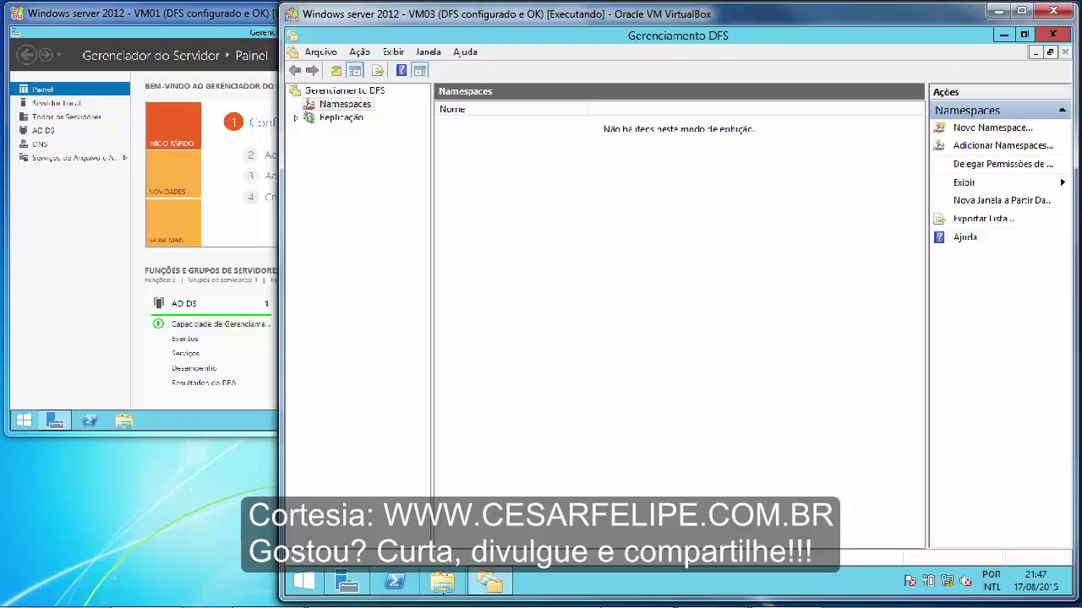
mouse_move(420, 606)
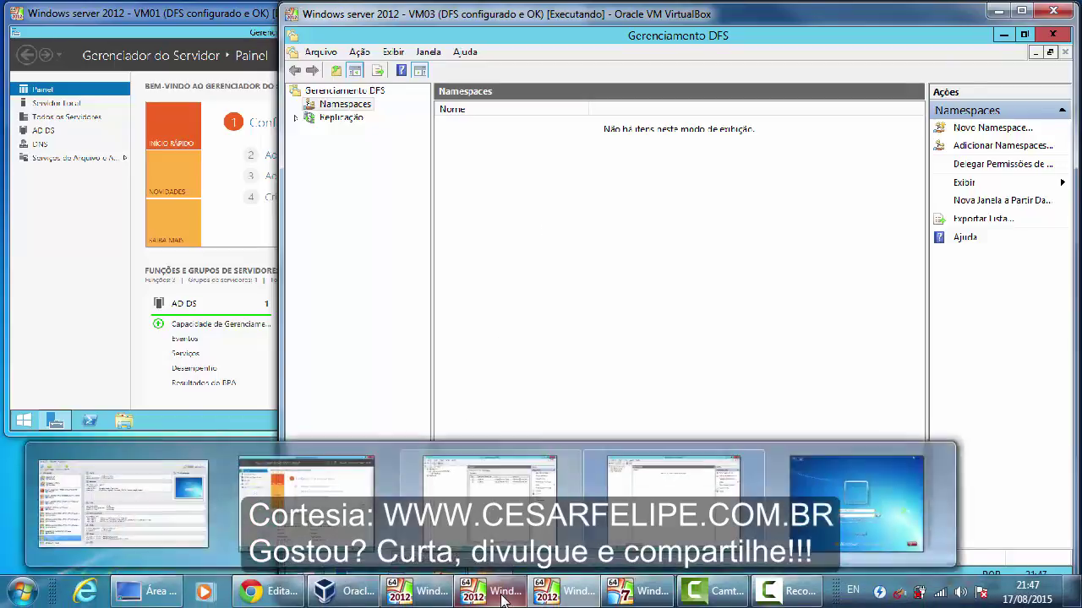
click(505, 598)
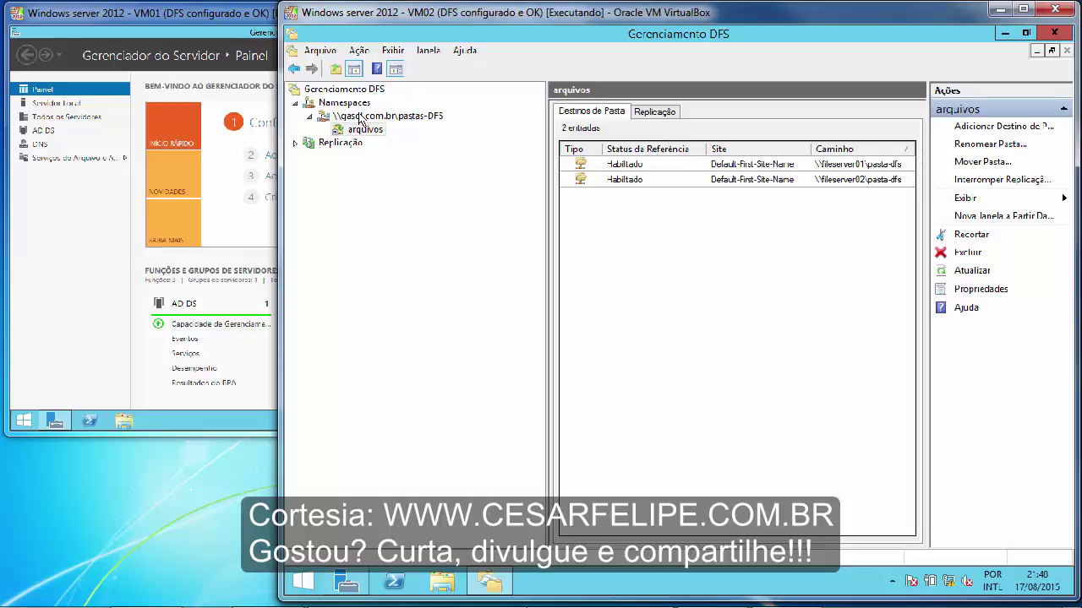
- Add FILESERVER02 as a namespace server for pastas-DFS and view the task details
right_click(359, 119)
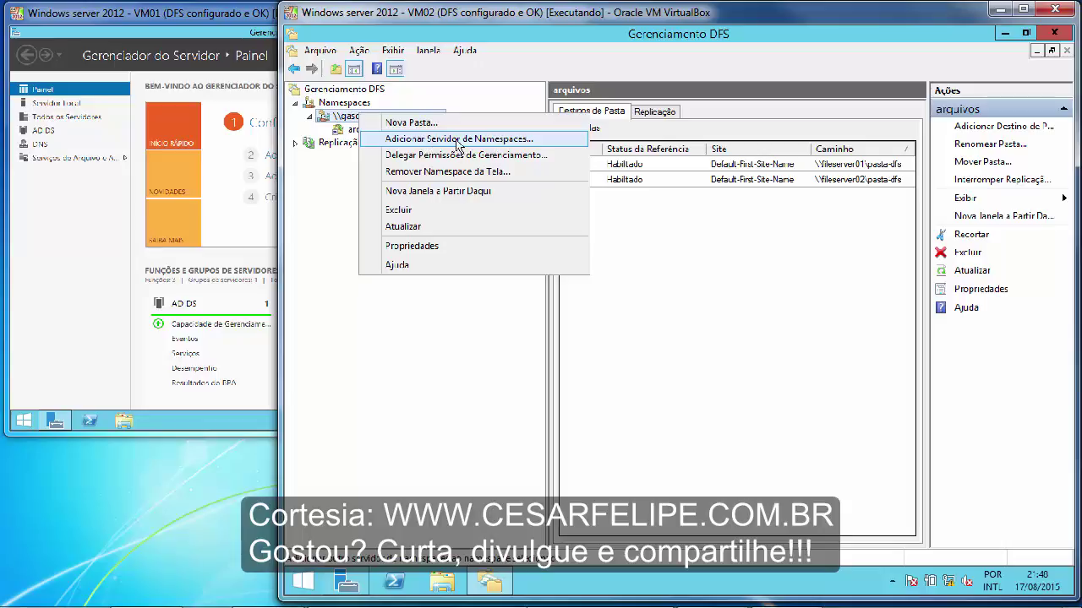
click(539, 144)
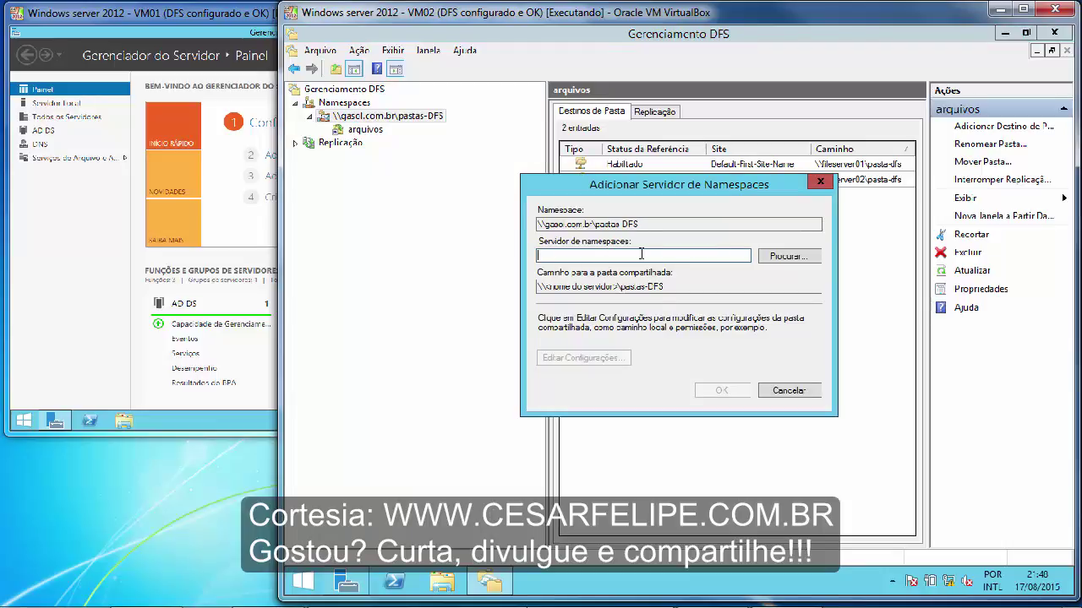
click(776, 258)
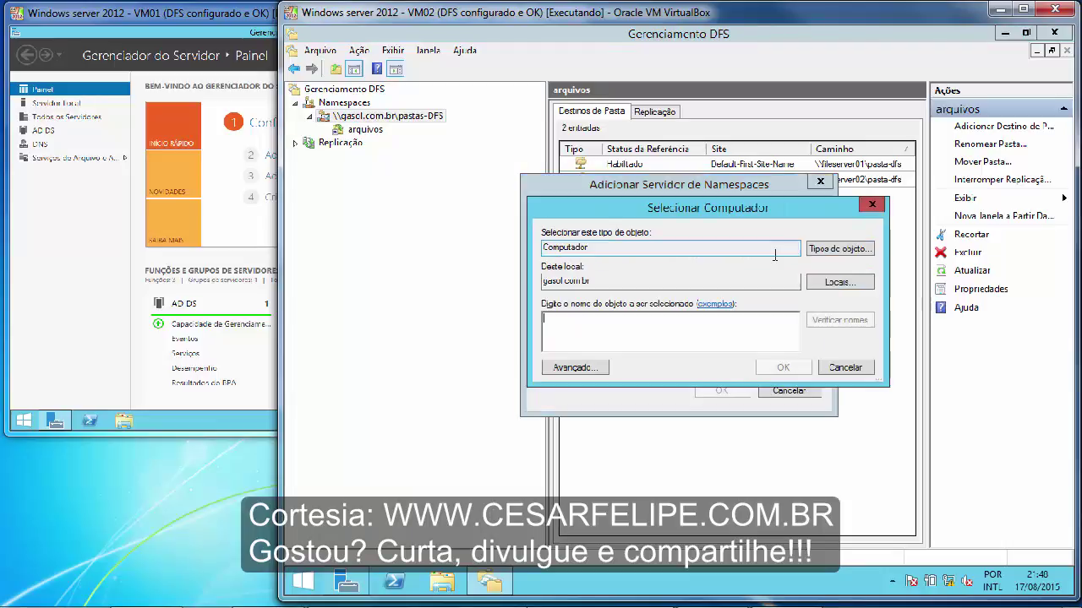
text(f)
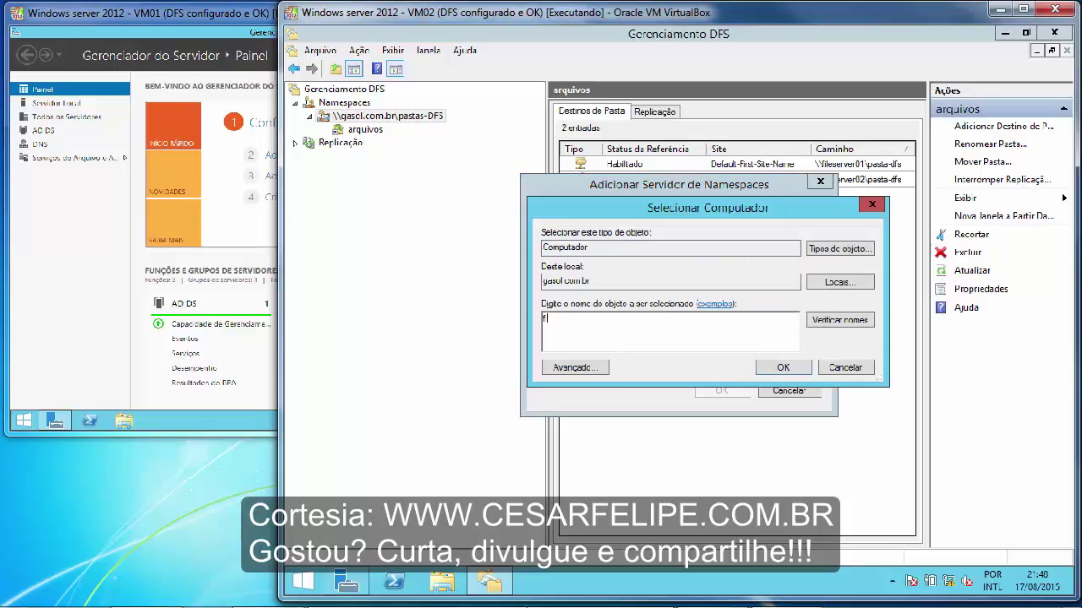
text(ileserver02)
click(839, 324)
click(774, 369)
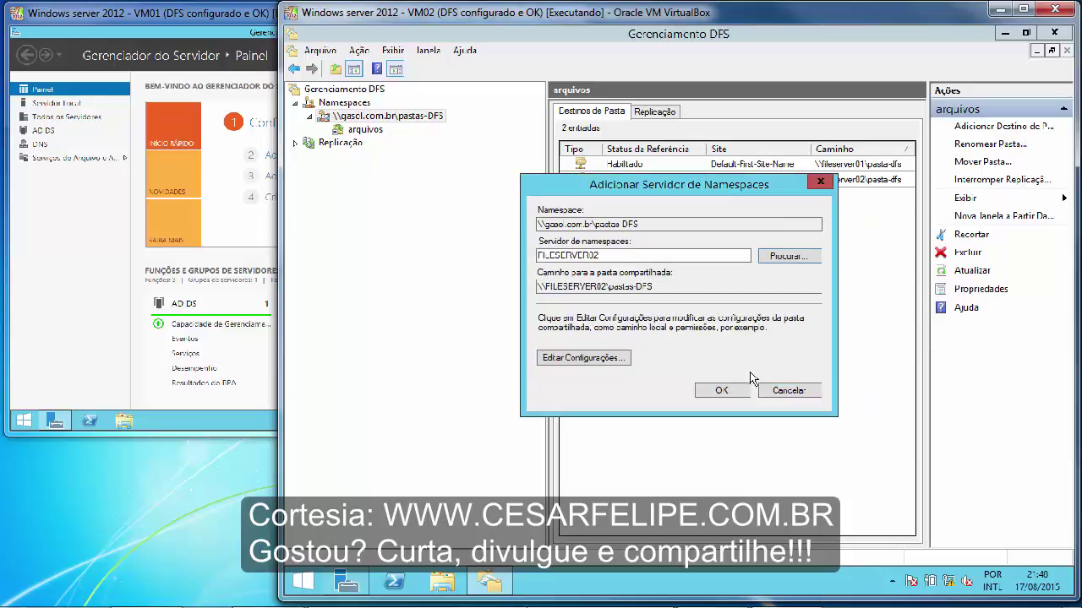
click(719, 391)
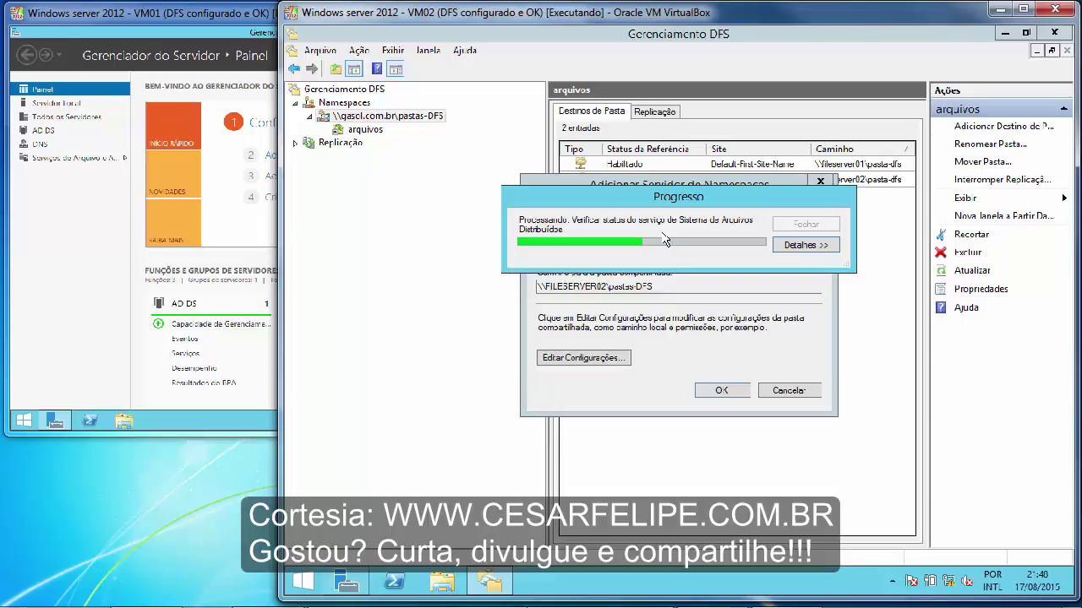
click(788, 245)
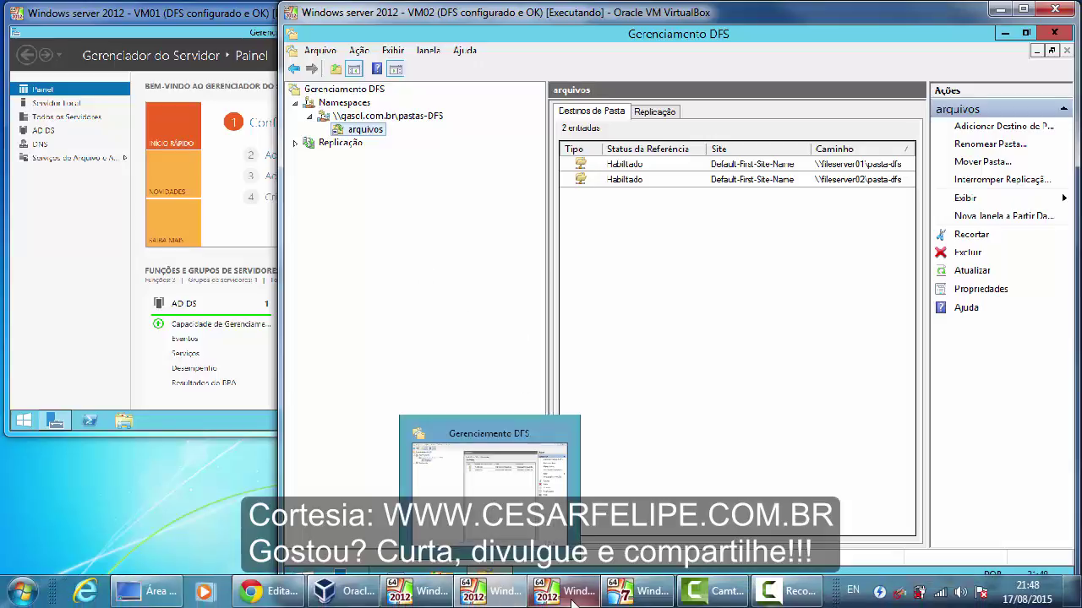
- On VM03, close and reopen the DFS Management console
click(579, 592)
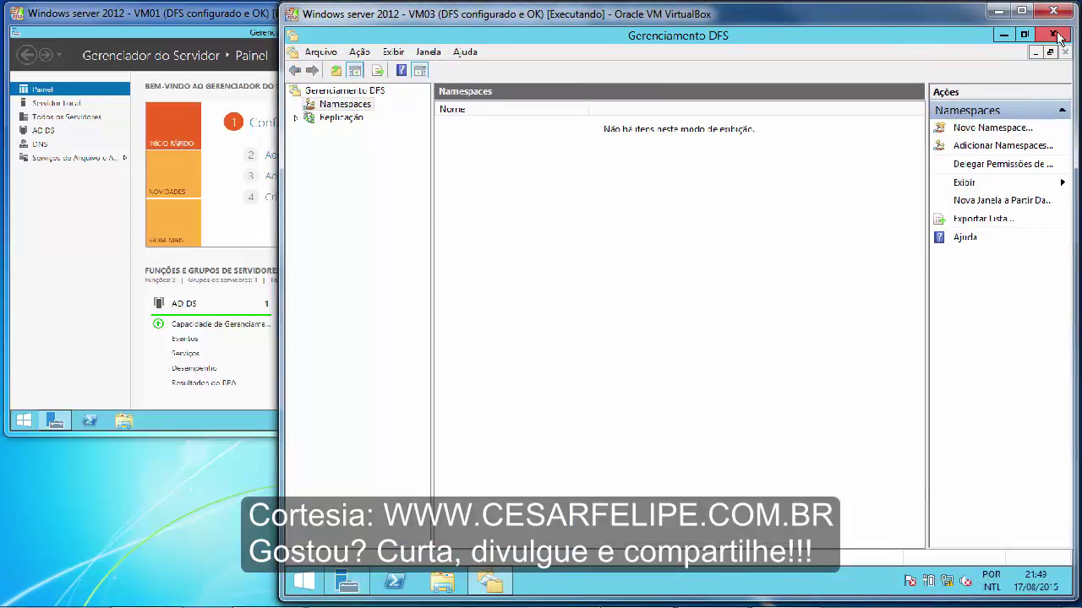
click(1053, 35)
click(949, 68)
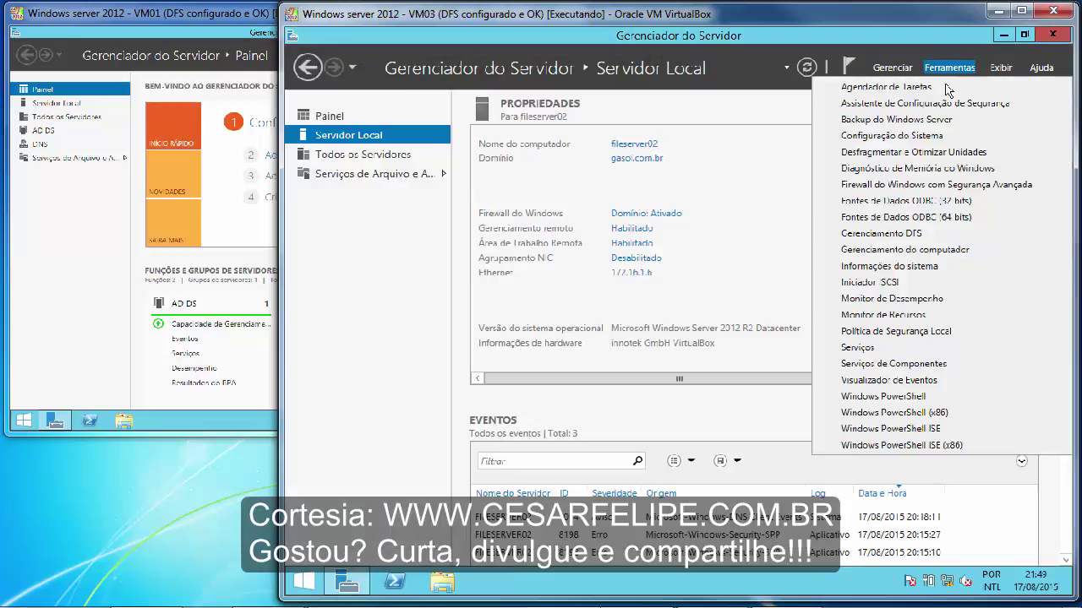
click(879, 242)
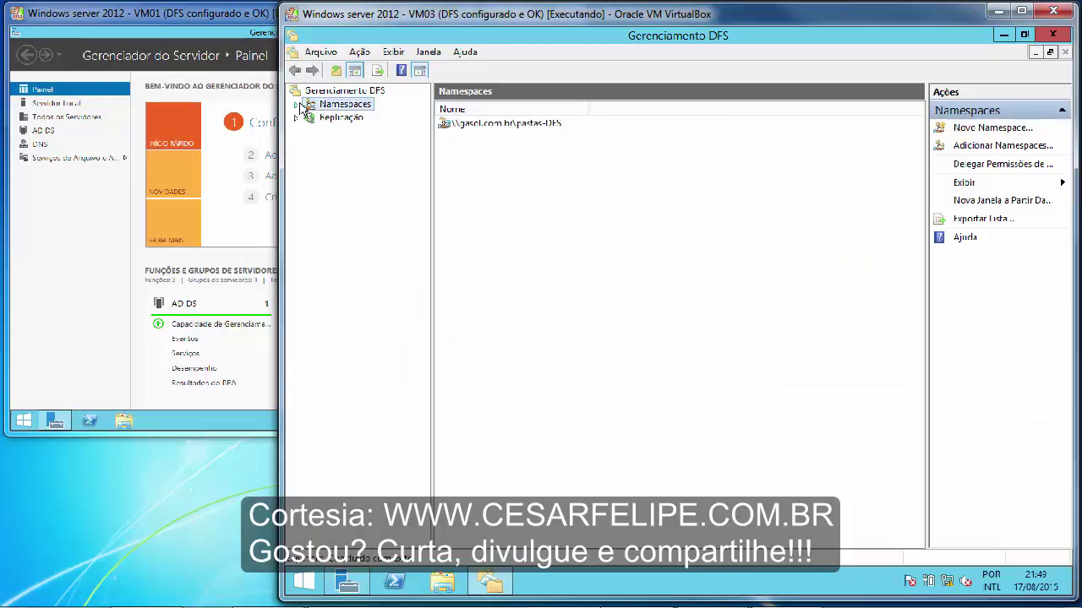
- Confirm arquivos targets both file servers, view the pastas-DFS namespace, then close the console
double_click(355, 117)
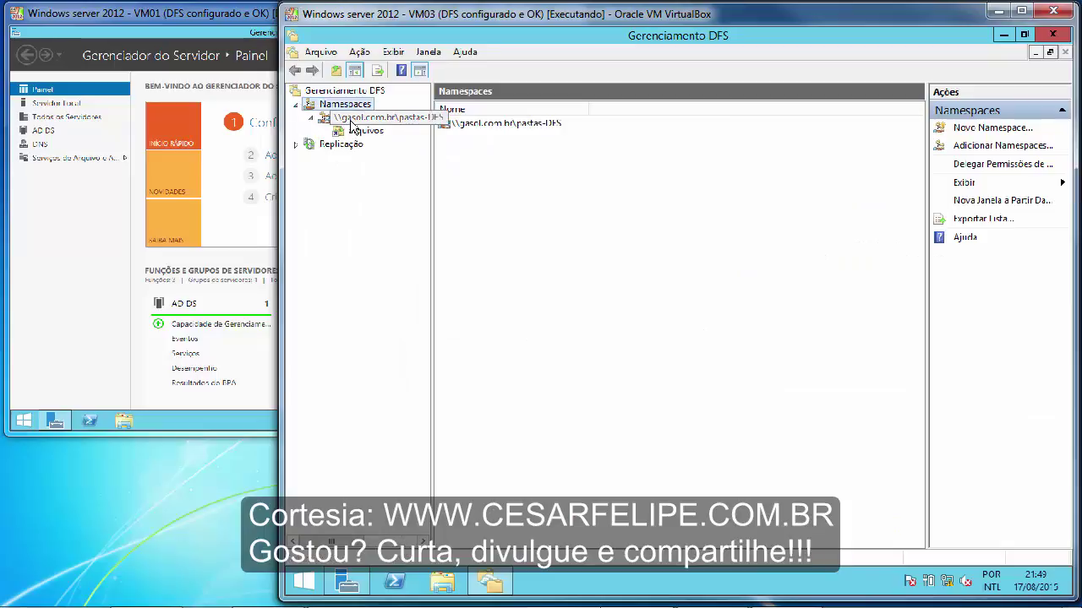
click(365, 131)
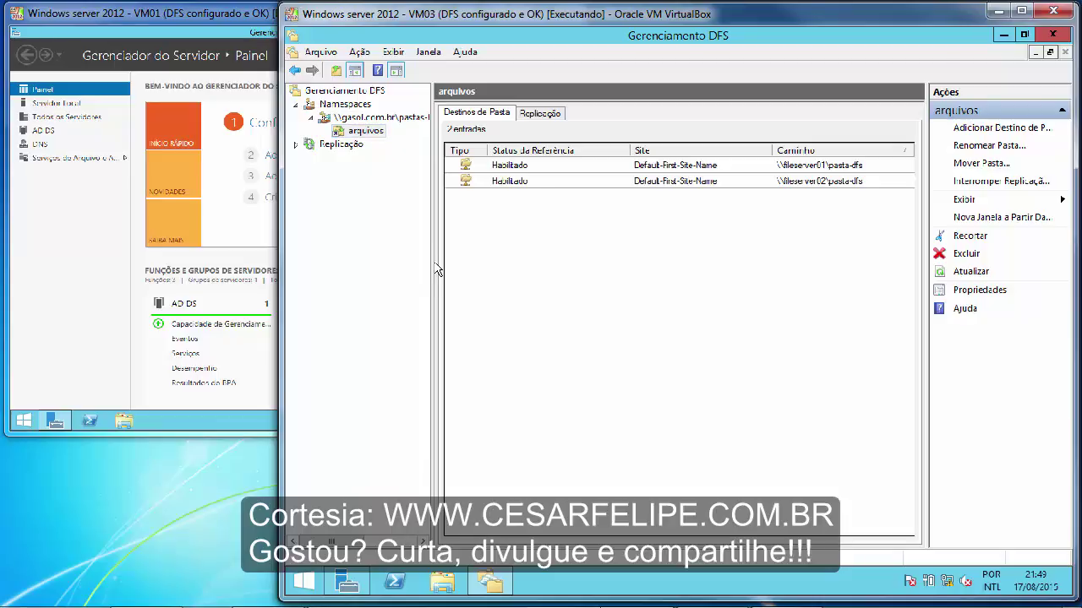
drag(431, 262, 558, 262)
click(364, 120)
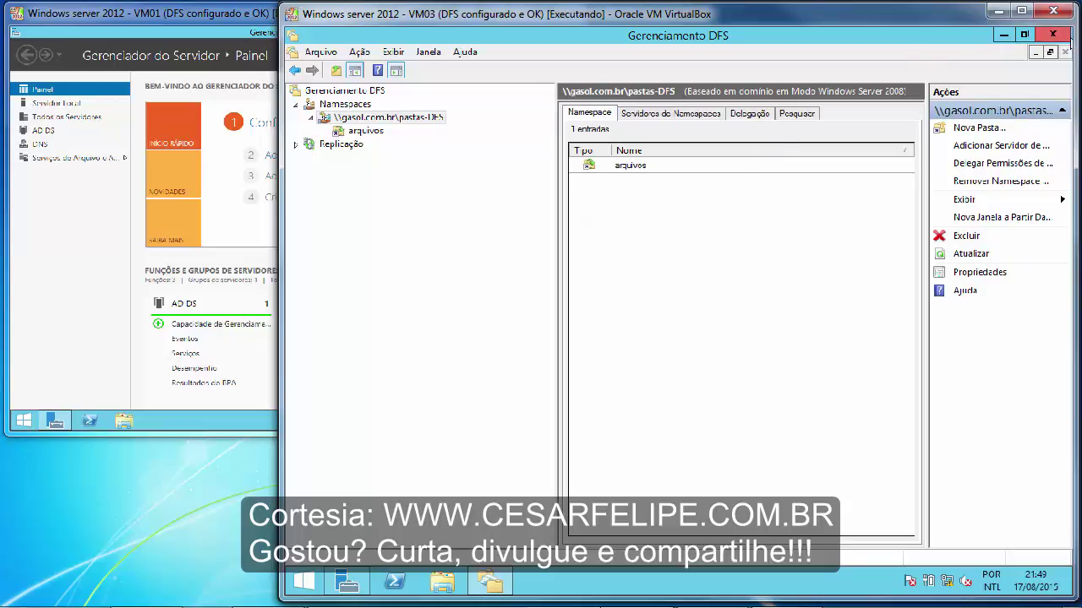
click(1053, 36)
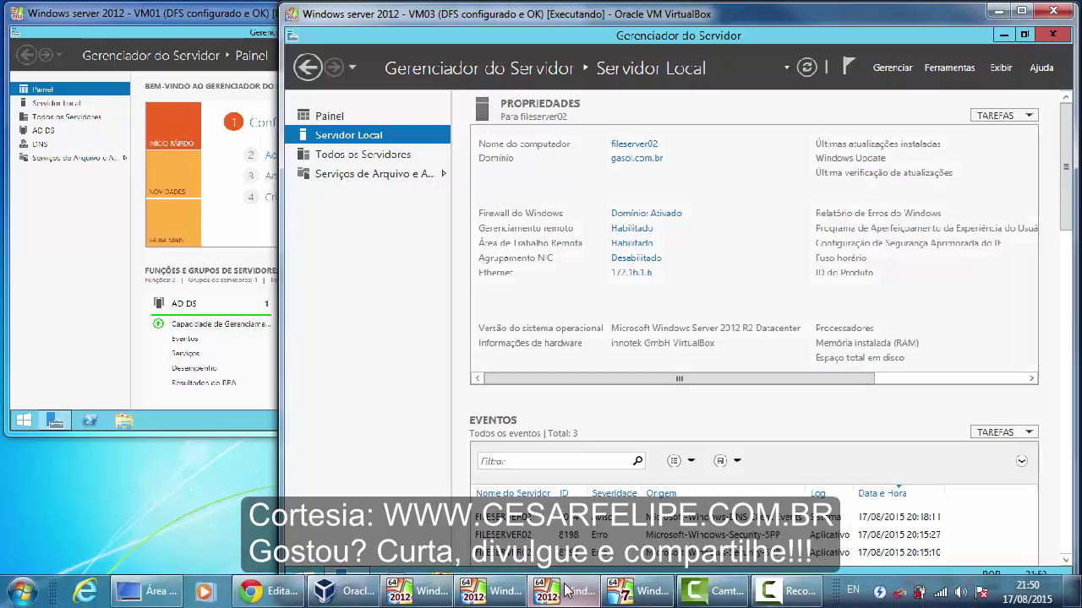
- Glance at the Windows 7 logon screen and the VM01 window, minimizing both
click(644, 598)
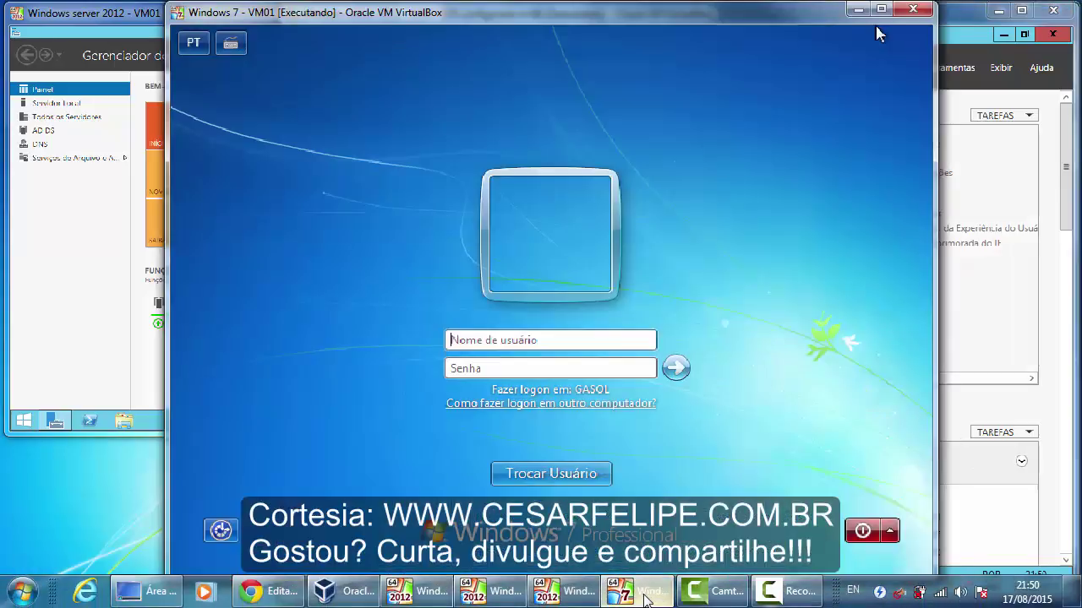
click(566, 341)
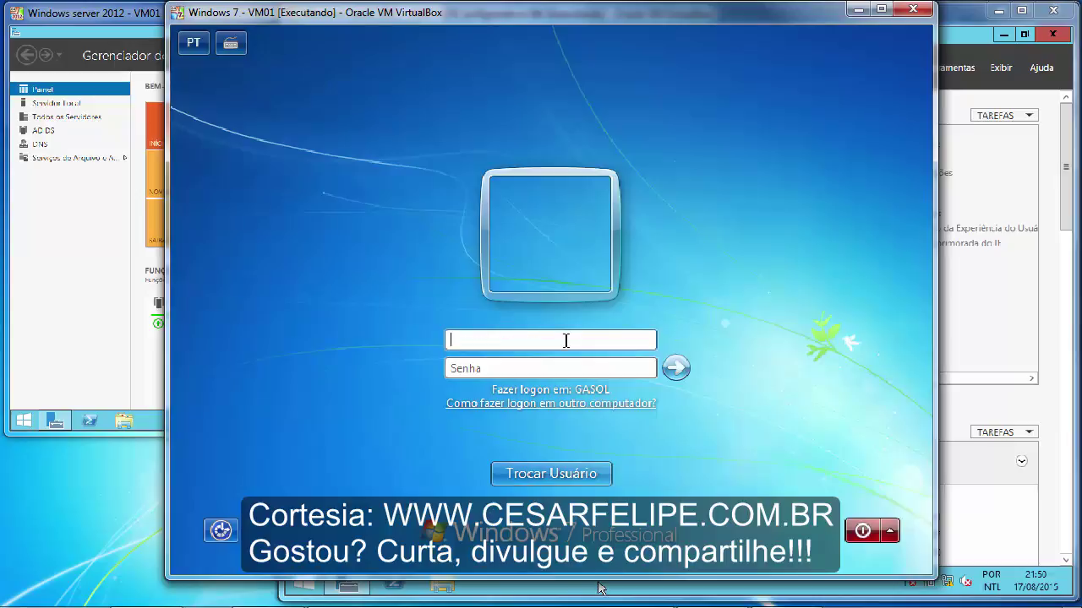
click(857, 9)
click(189, 16)
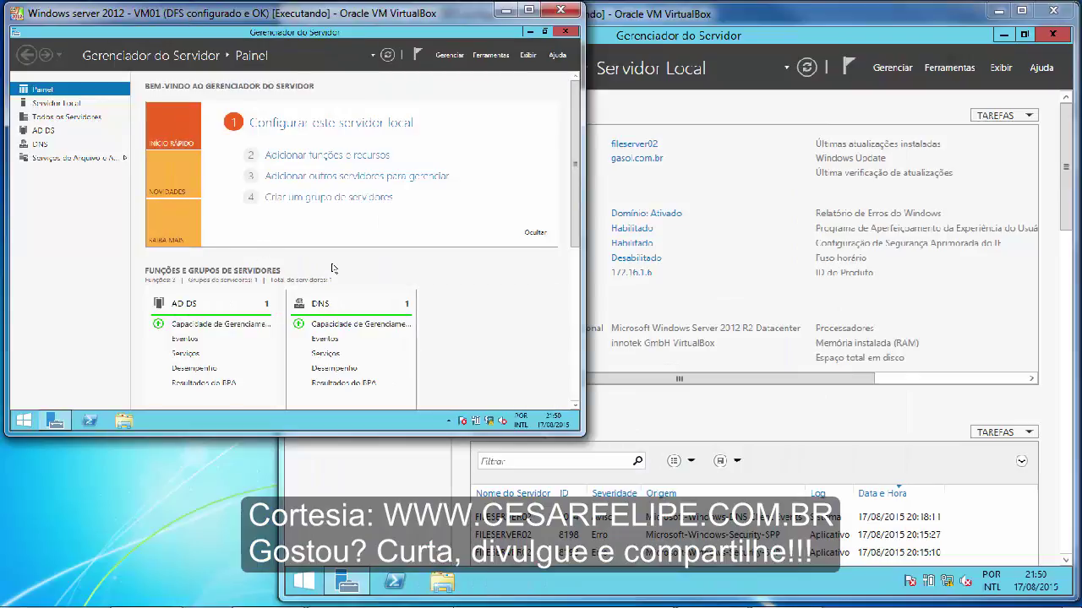
click(505, 10)
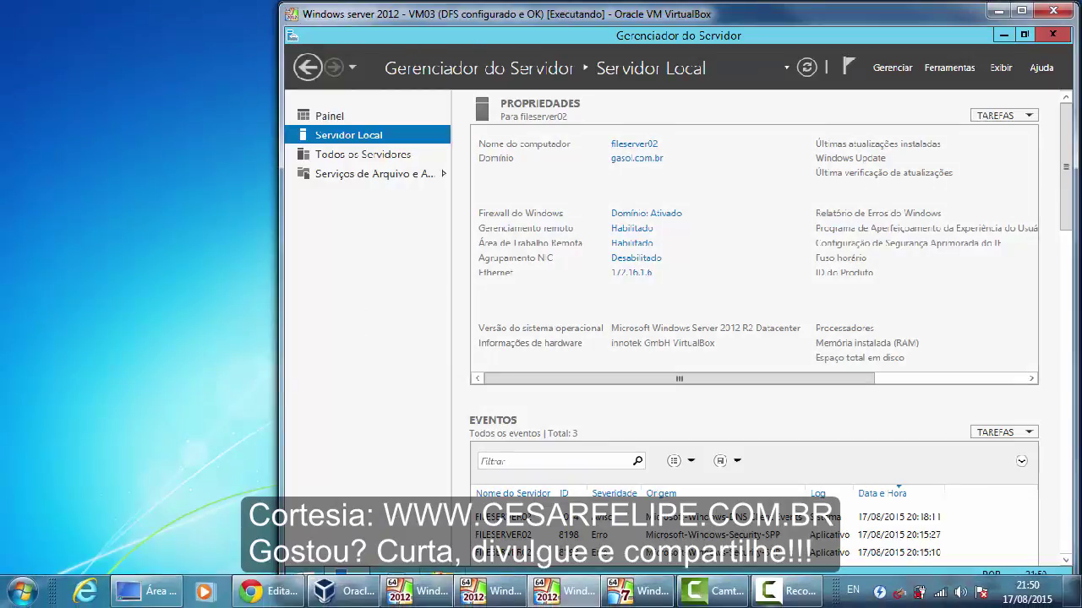
- Close DFS Management on VM02, minimize VM02, VM03 and Windows 7, and restore VM01
click(490, 591)
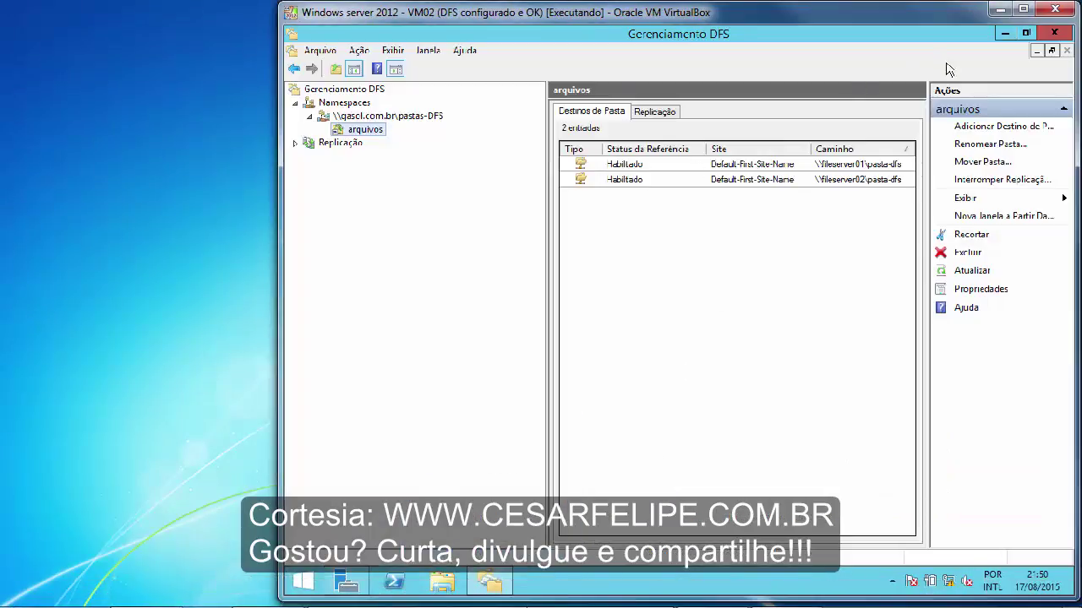
click(1058, 34)
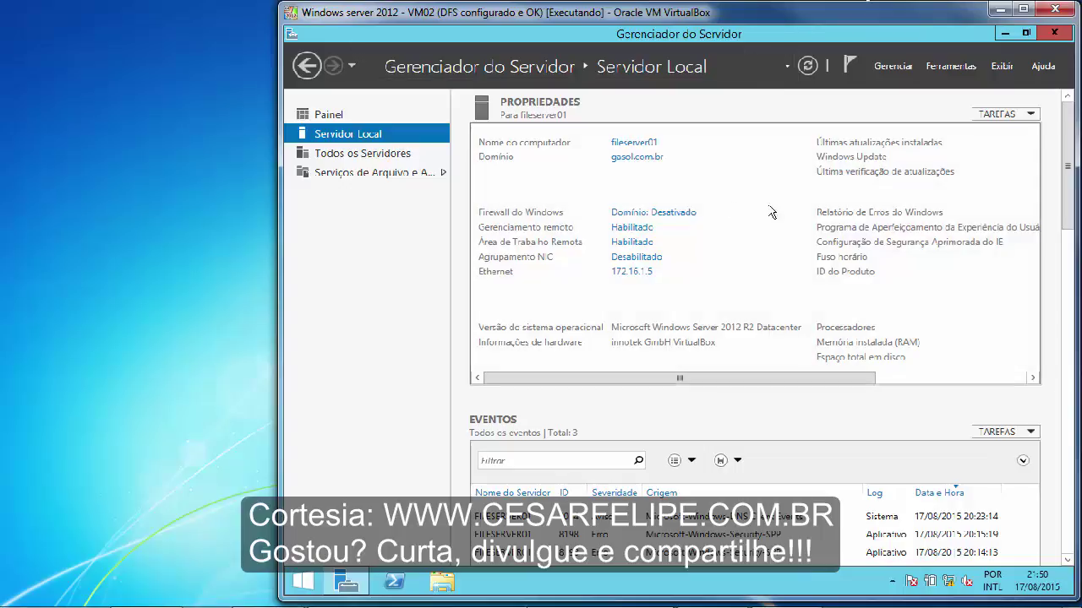
click(1001, 10)
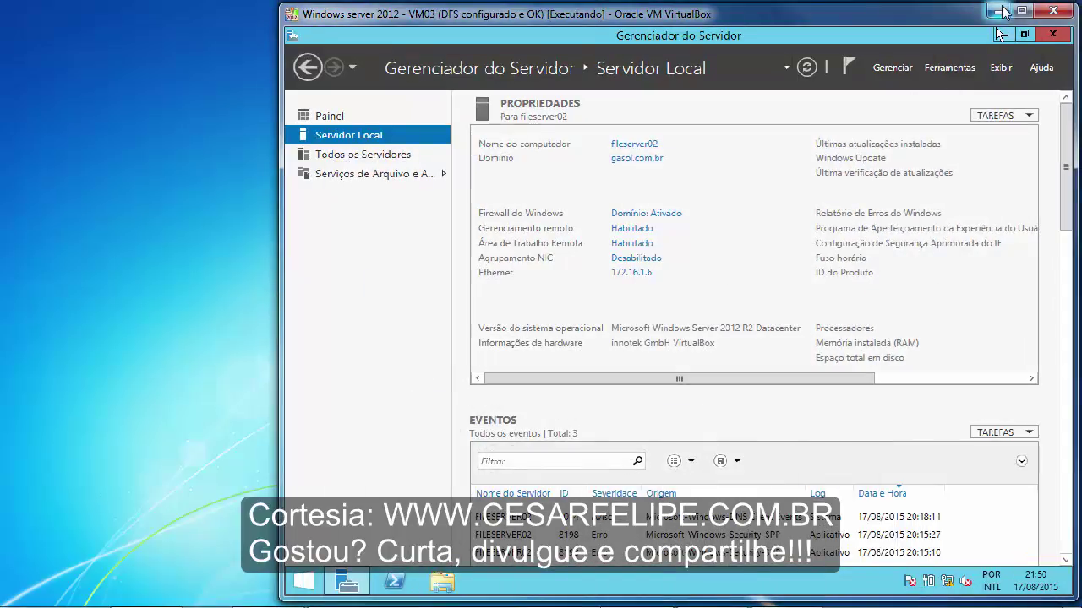
click(1000, 10)
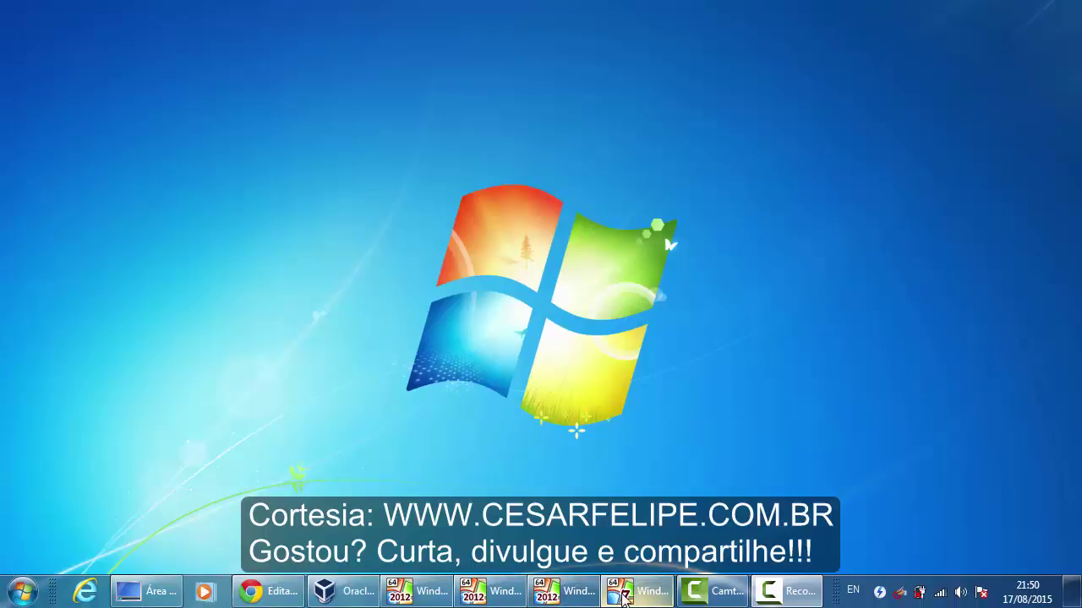
click(621, 594)
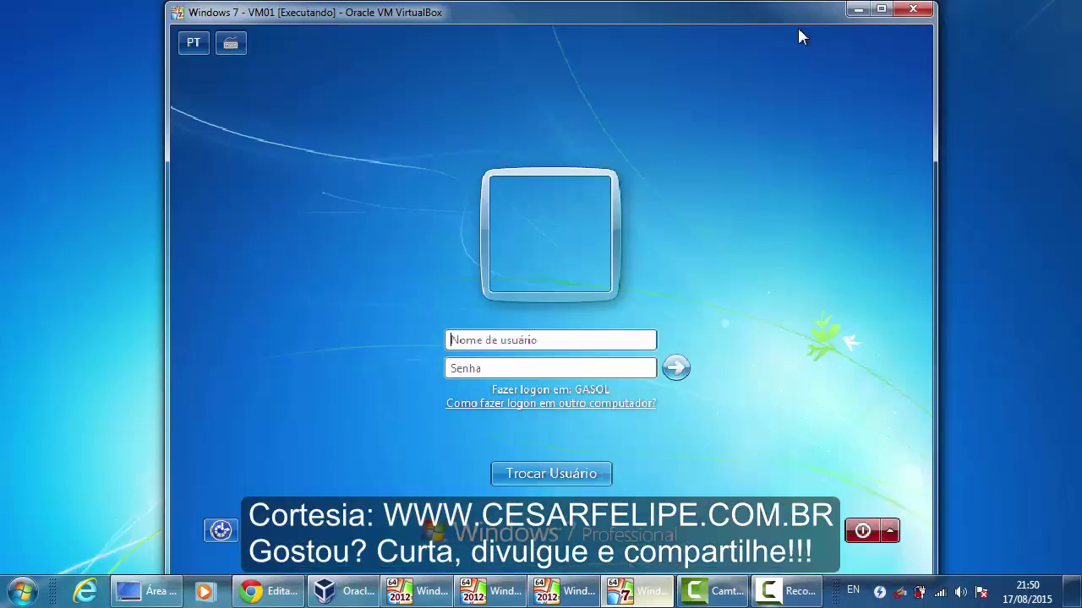
click(866, 10)
click(418, 591)
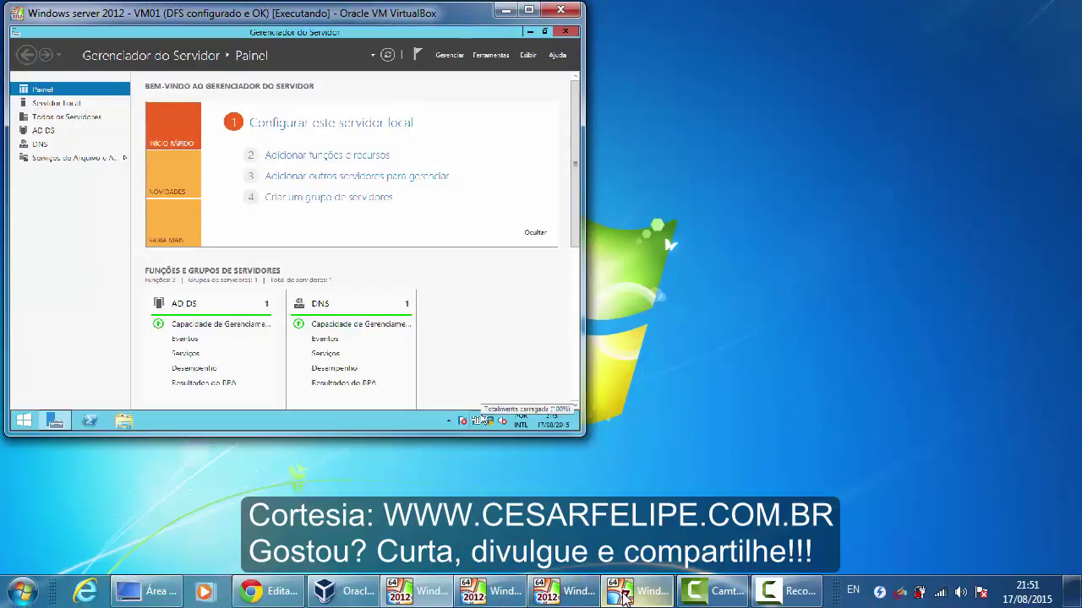
- On VM02, open \\gasol.com.br\pastas-dfs via Run, browse arquivos's bombas, financeiro, gerencia, then close
click(495, 592)
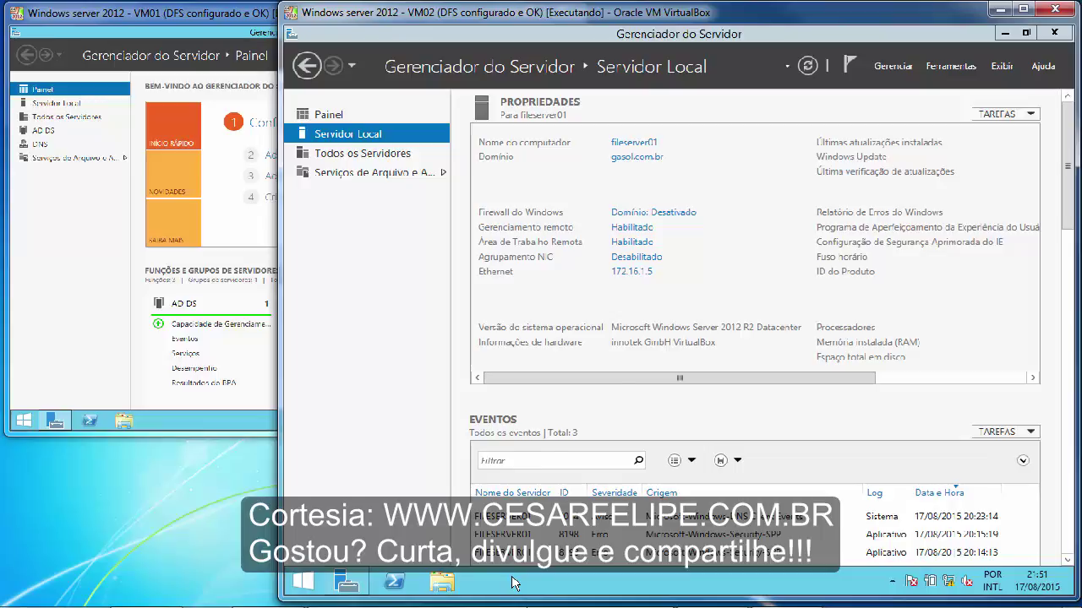
key(super+r)
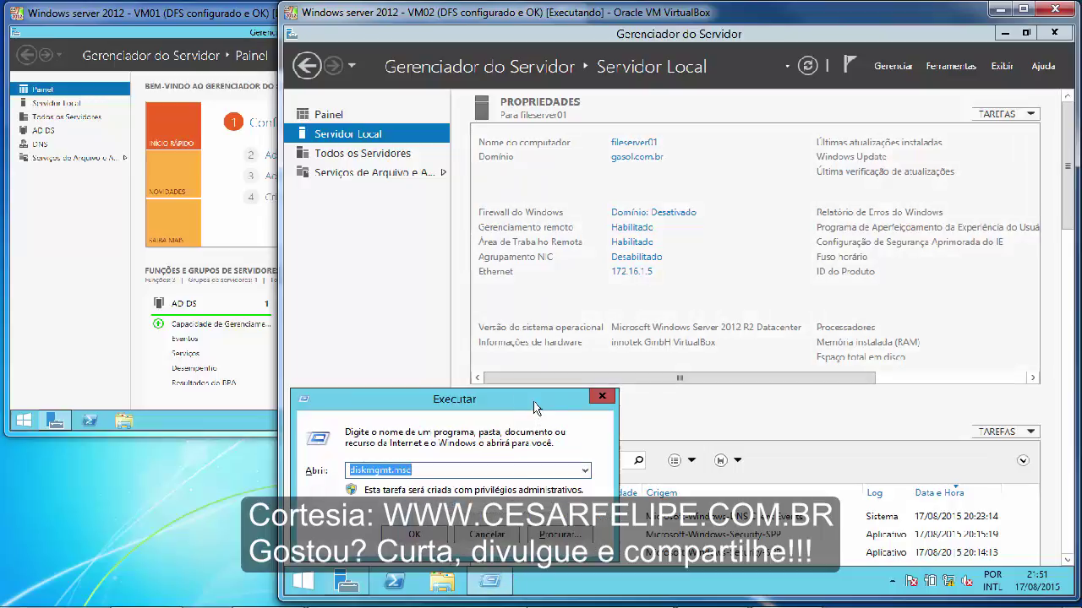
text(\\)
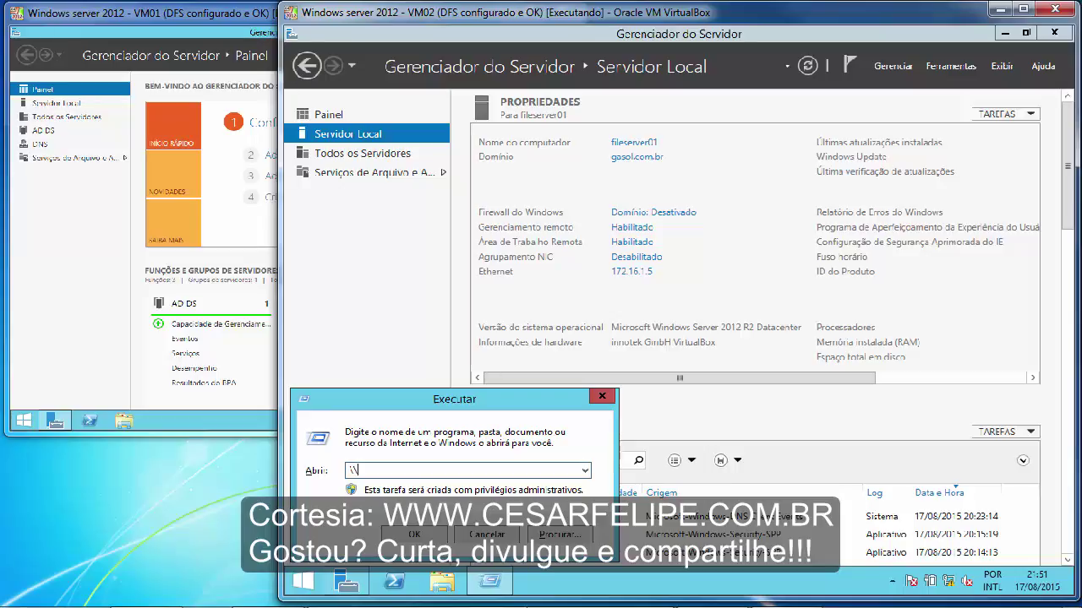
text(gasol.com.br\pastas-dfs)
key(Return)
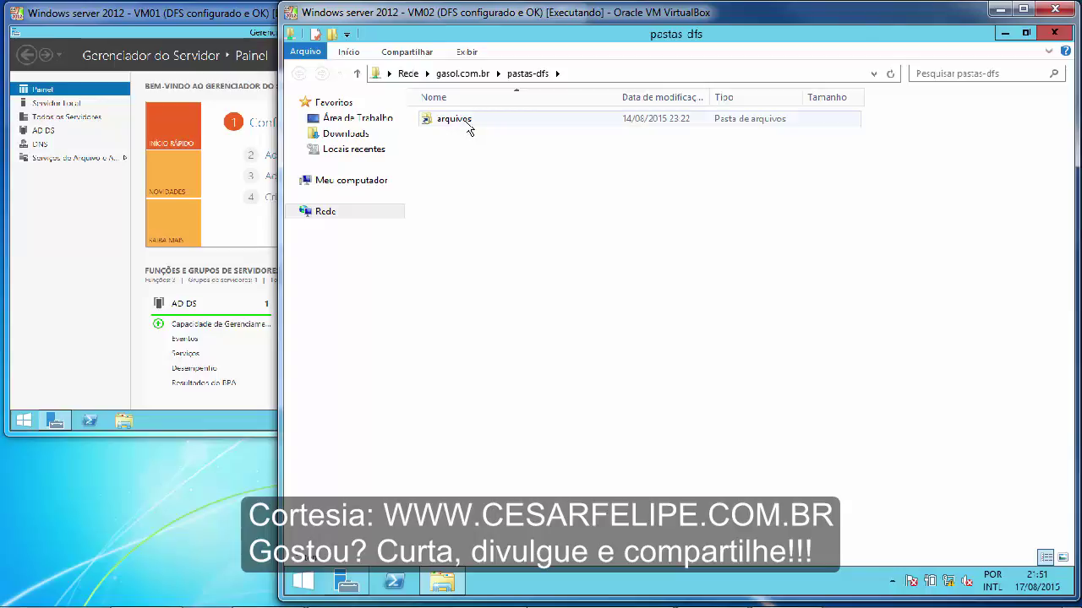
double_click(467, 127)
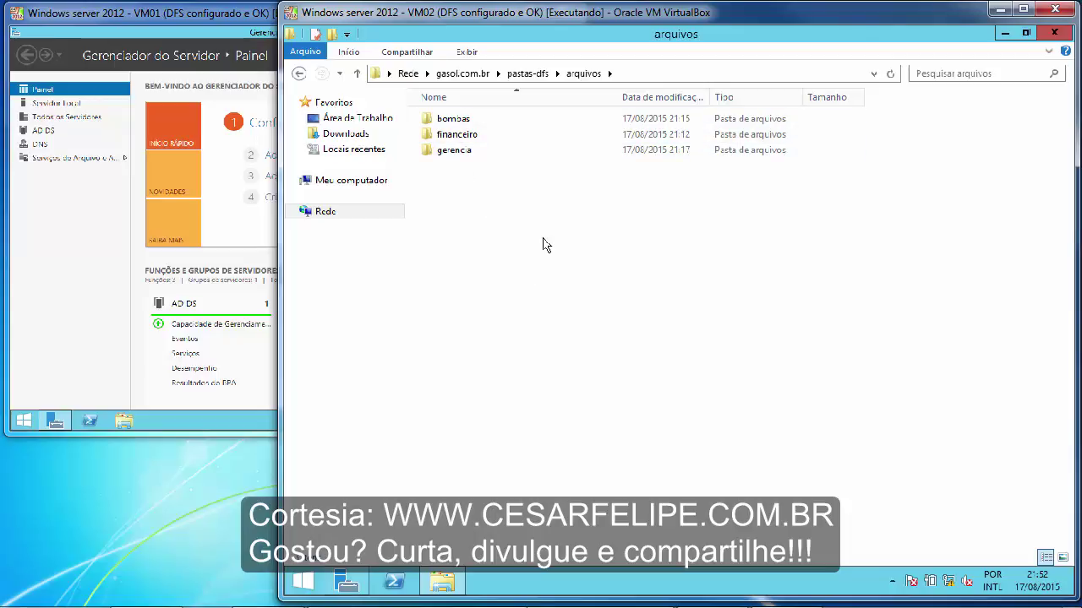
mouse_move(456, 135)
click(1056, 33)
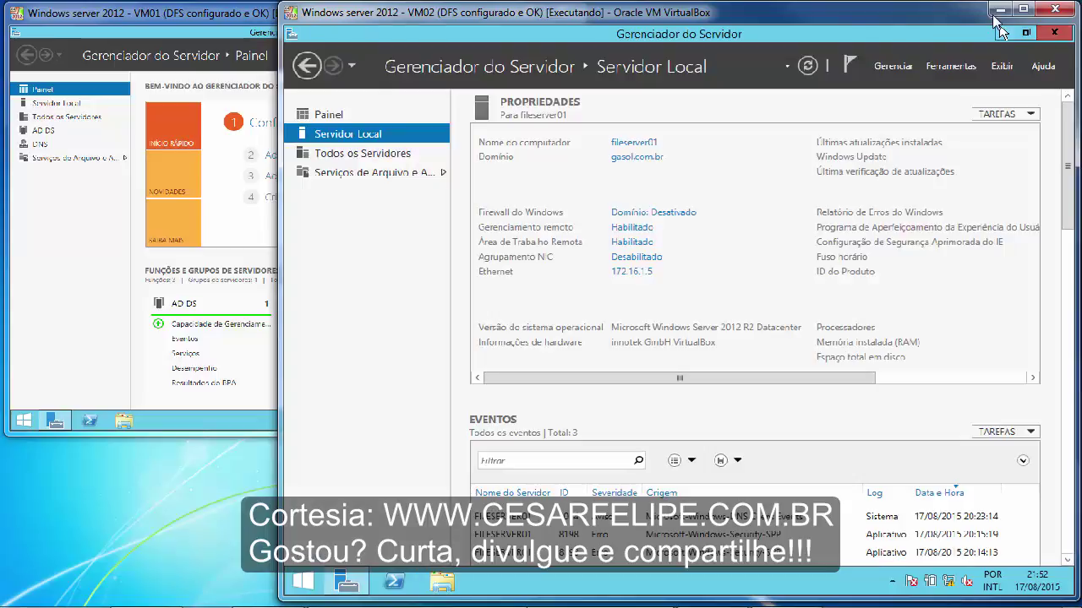
- On the Windows 7 client, sign in to the GASOL domain with the test user's name and password
click(999, 9)
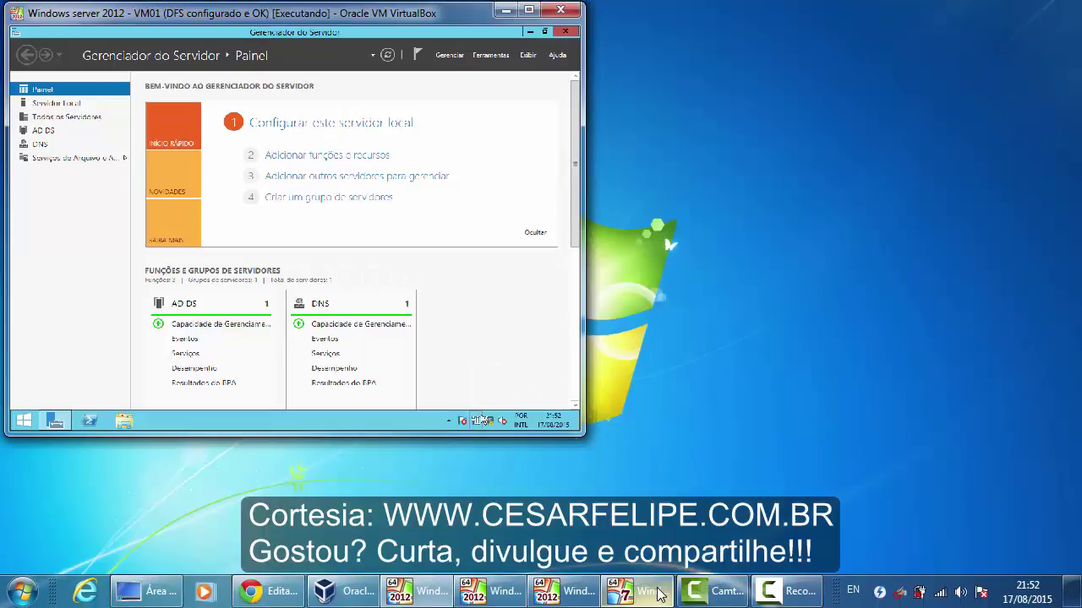
click(653, 595)
click(559, 342)
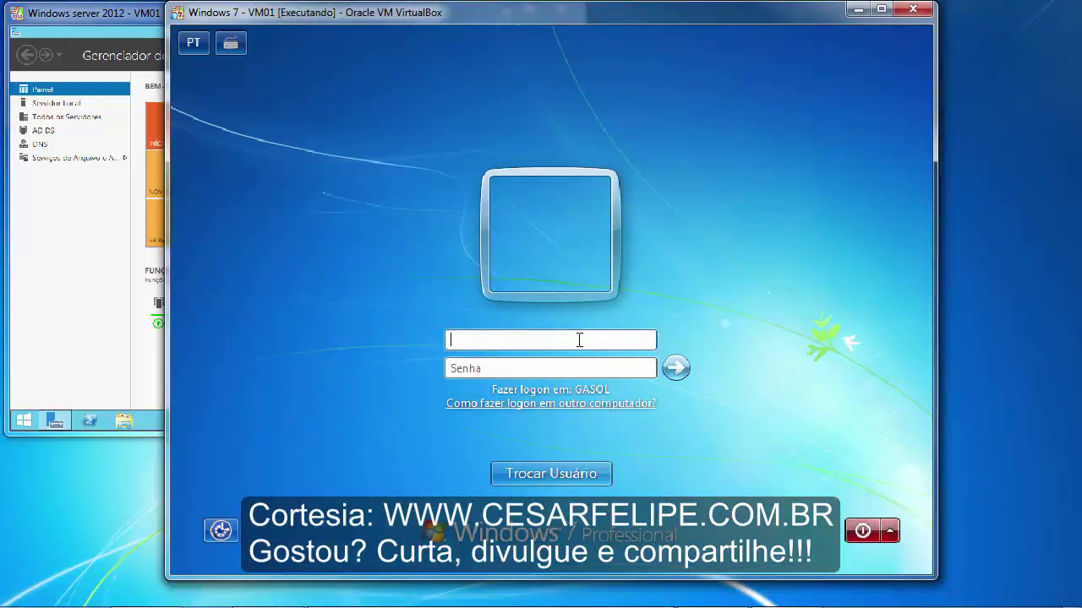
text(jose)
key(Tab)
text(1)
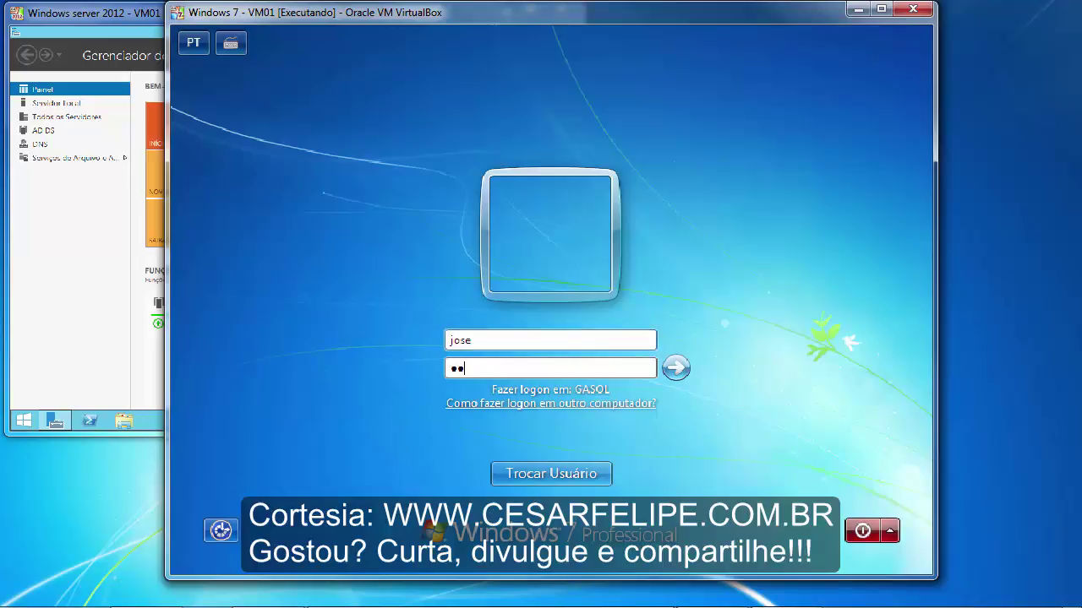
text(345678)
key(Return)
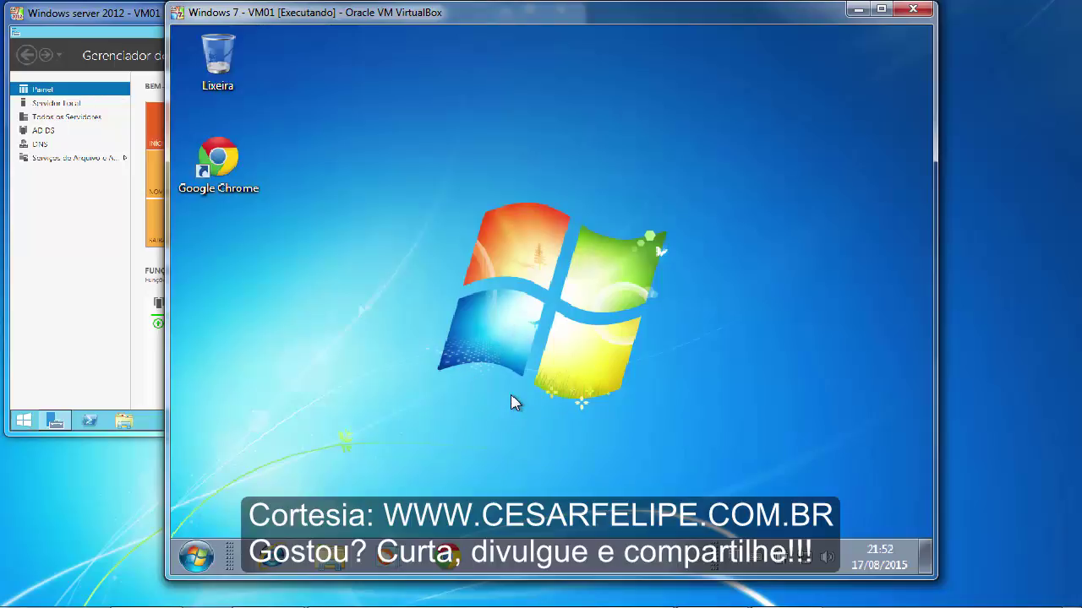
- Open the \\gasol.com.br\pastas-dfs namespace and browse to arquivos > bombas
key(super+r)
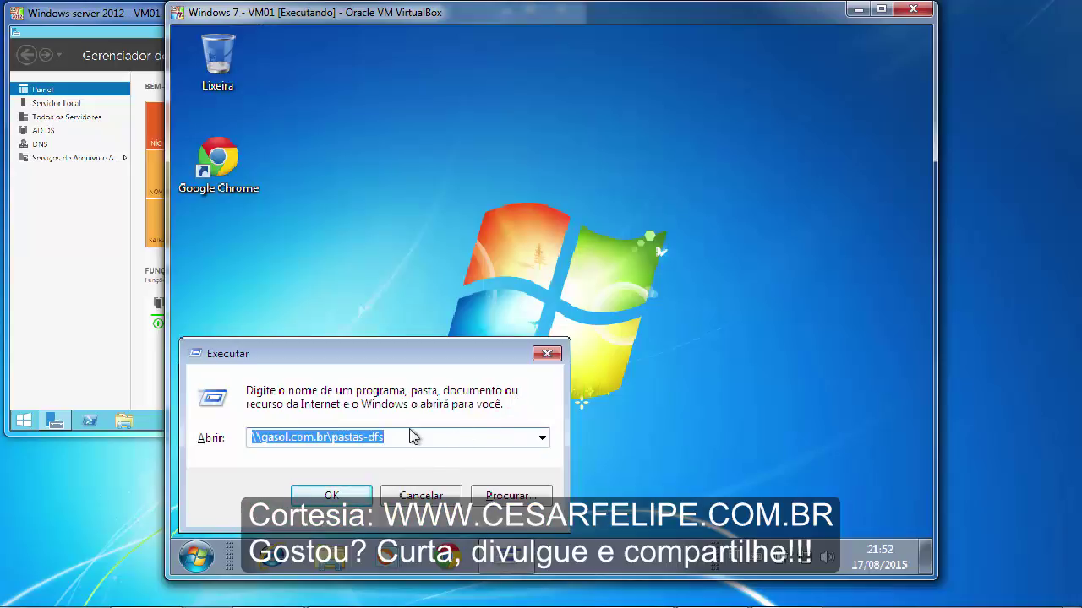
click(385, 440)
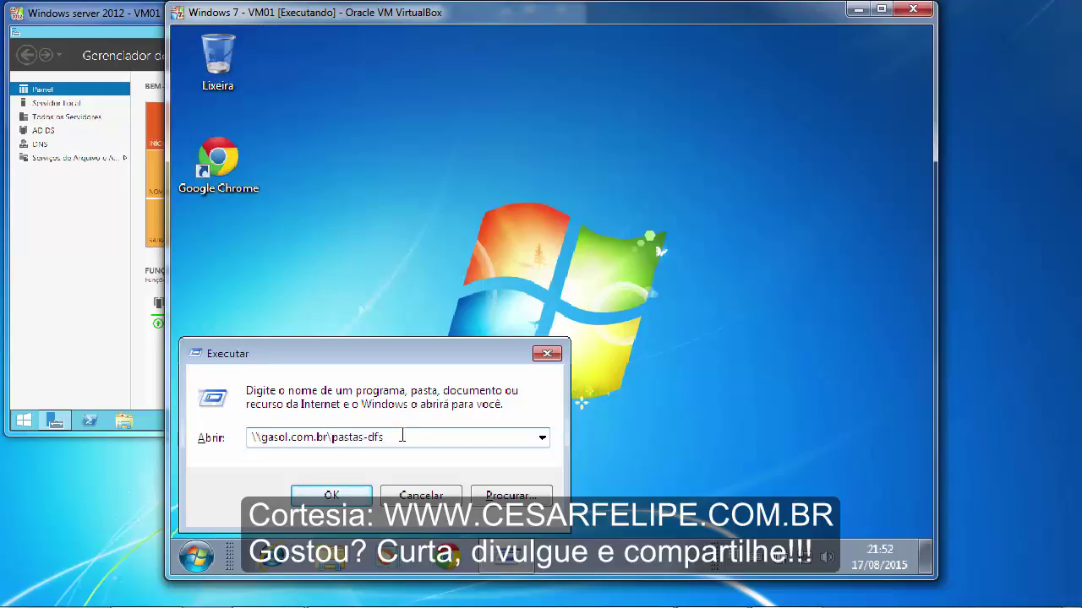
click(332, 496)
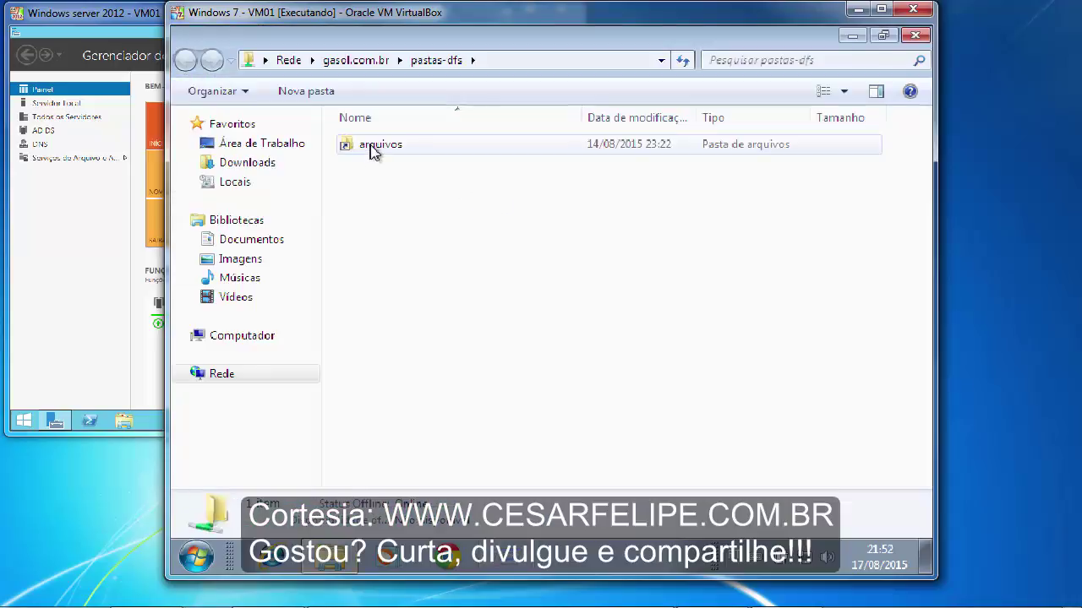
double_click(372, 146)
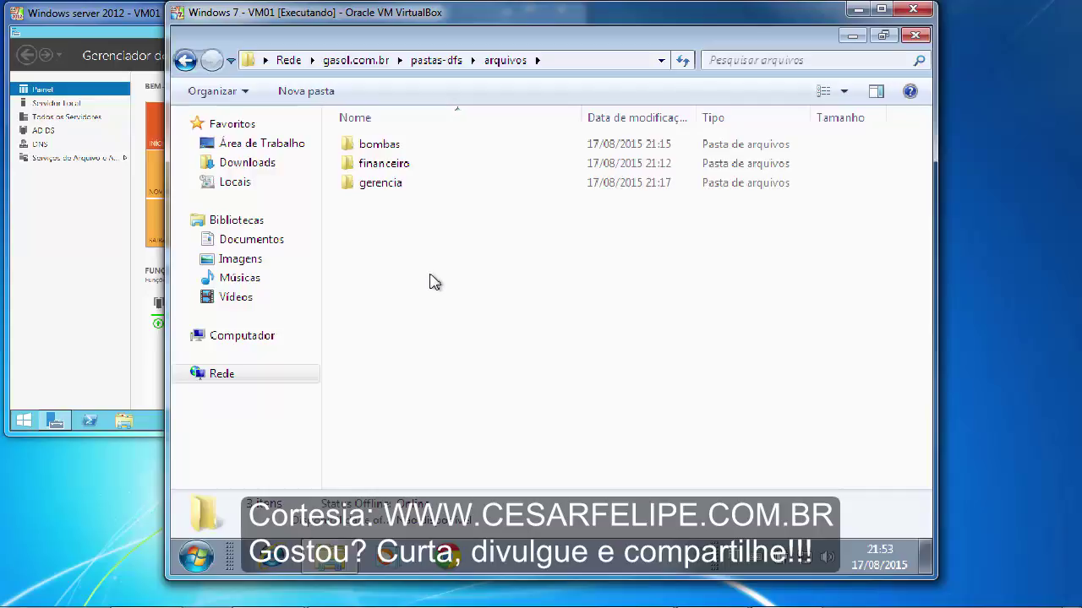
double_click(394, 146)
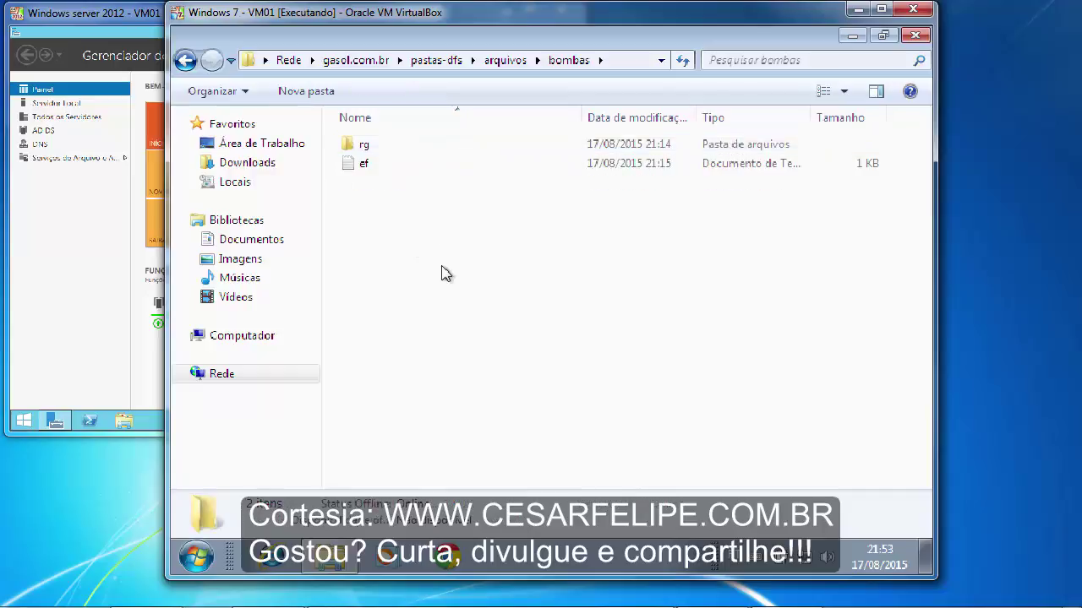
- Delete the ef file and rename the rg folder to sgdsdg
click(368, 164)
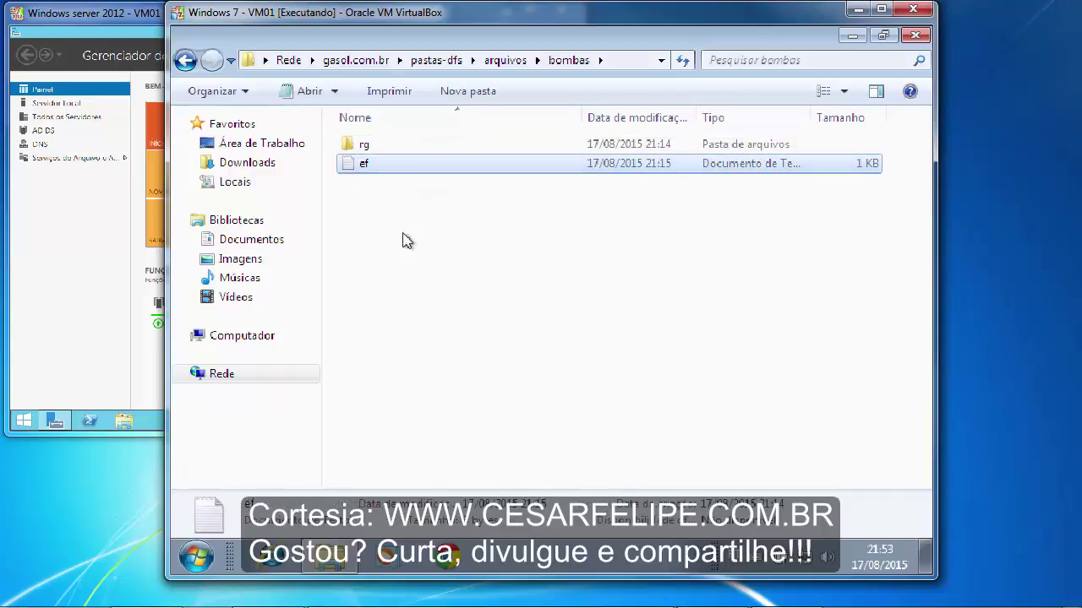
key(Delete)
key(Return)
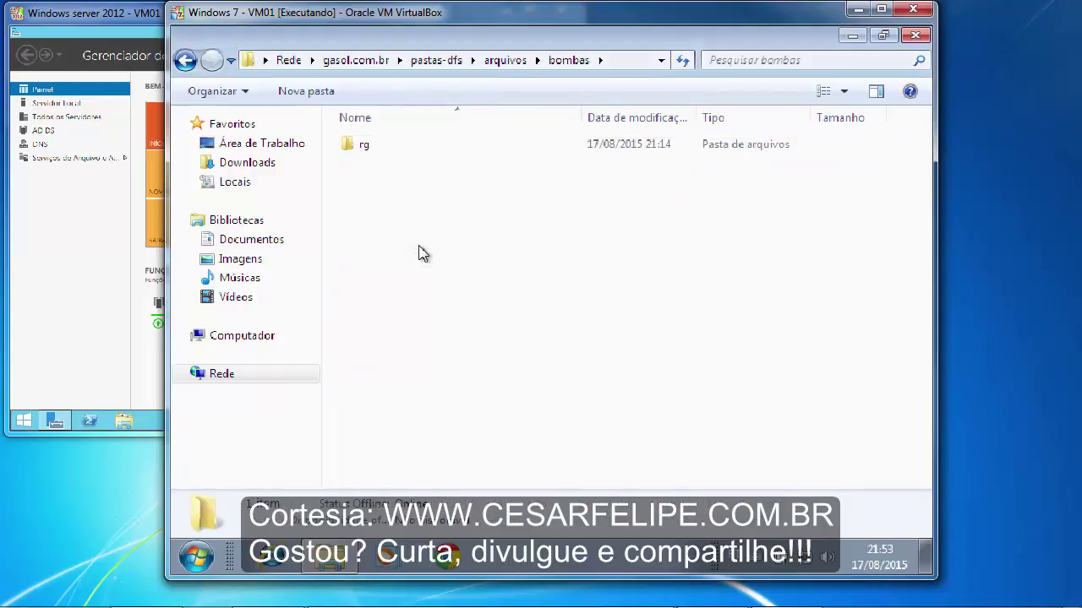
click(369, 157)
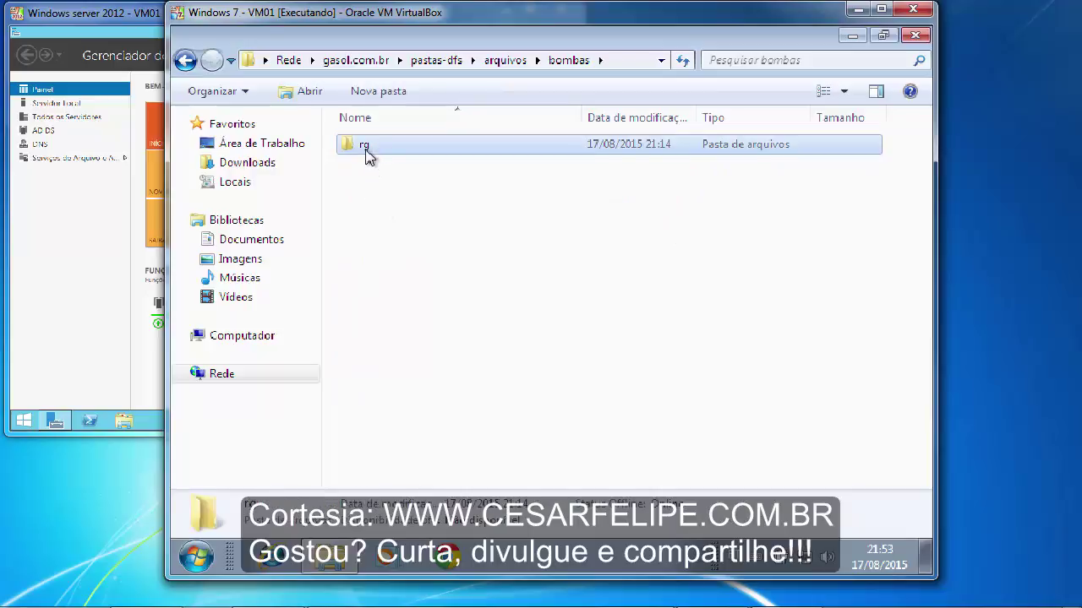
key(F2)
text(sgdsdg)
click(493, 270)
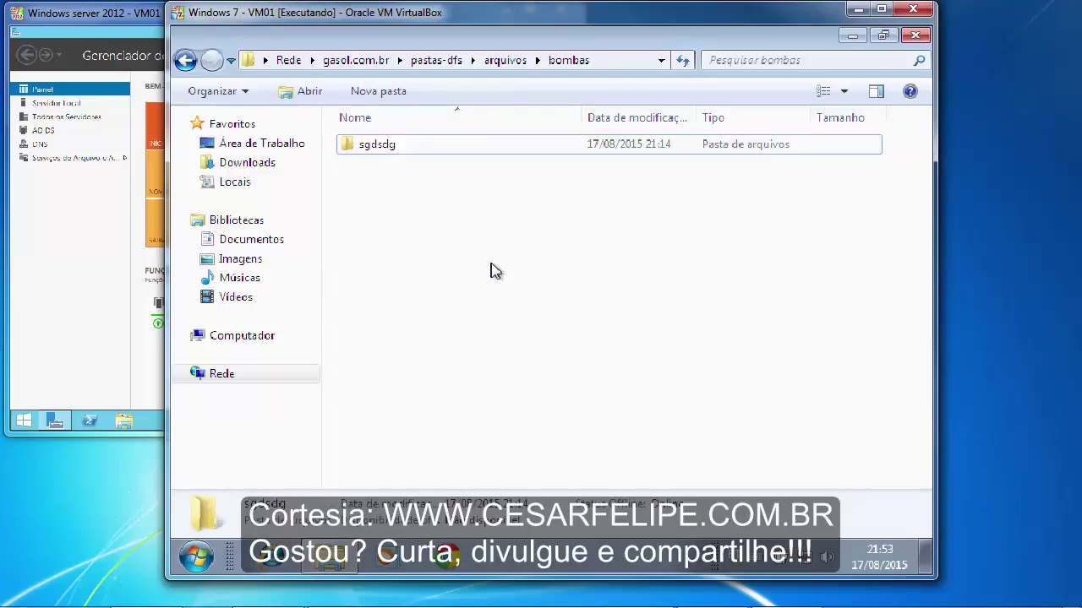
- Peek into sgdsdg, create a new text document in bombas, then go up to arquivos
double_click(363, 145)
key(BackSpace)
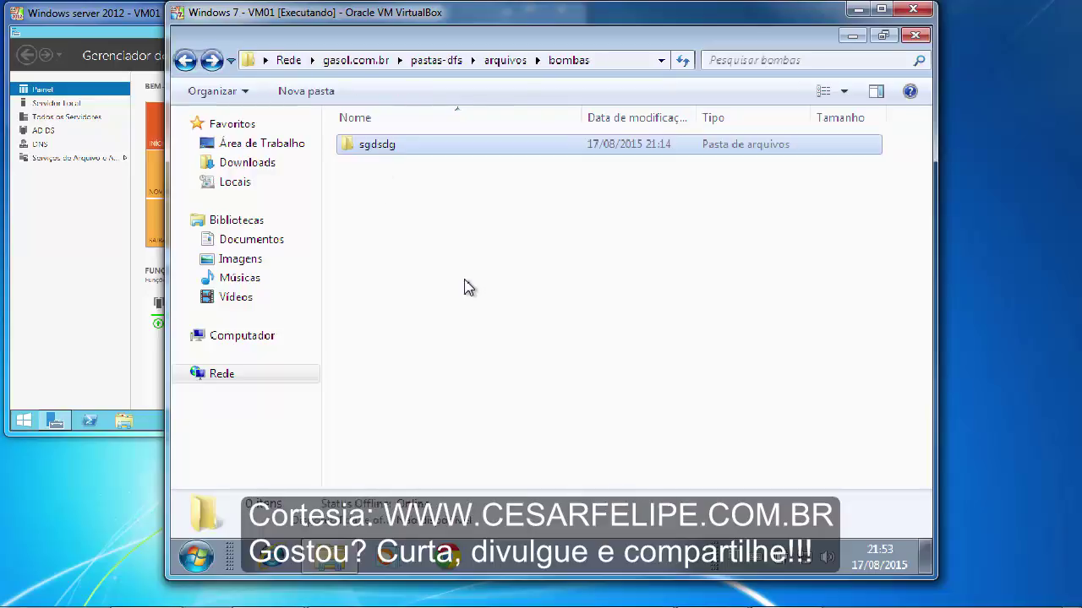
right_click(465, 281)
mouse_move(551, 475)
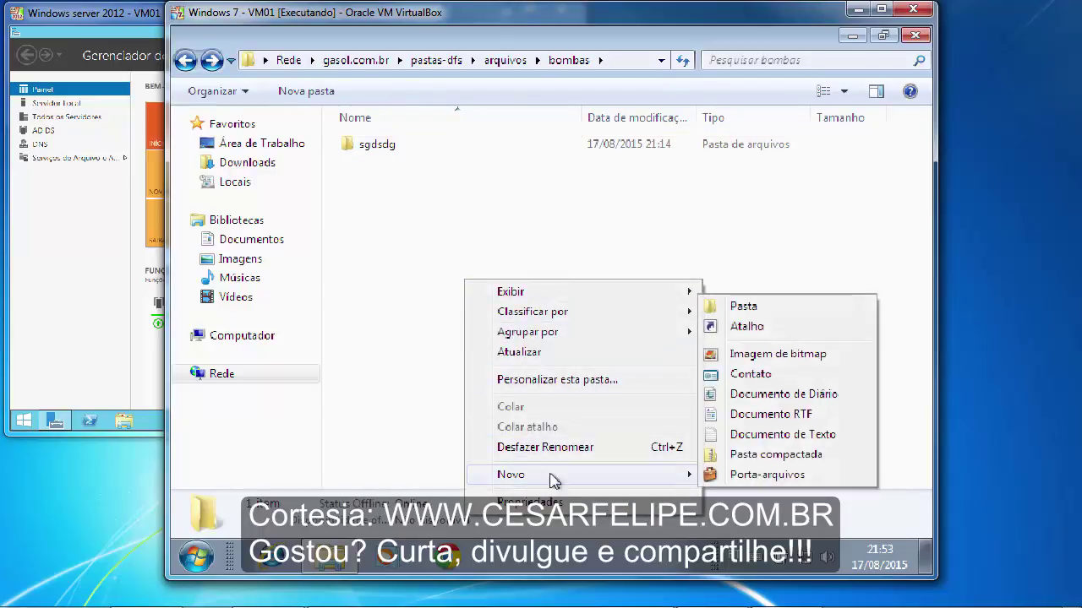
click(758, 438)
click(630, 330)
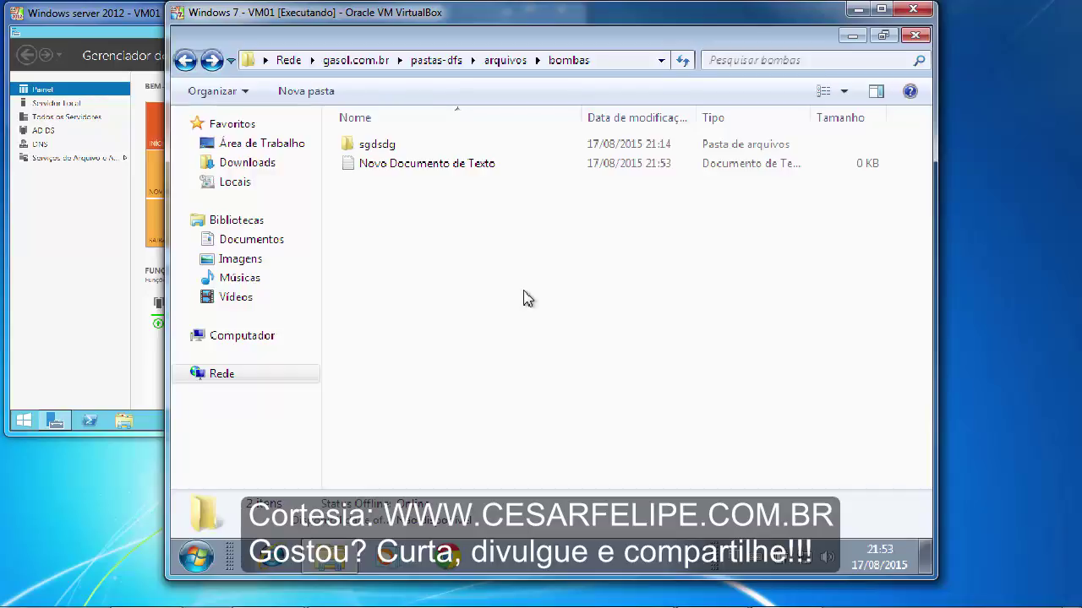
click(506, 61)
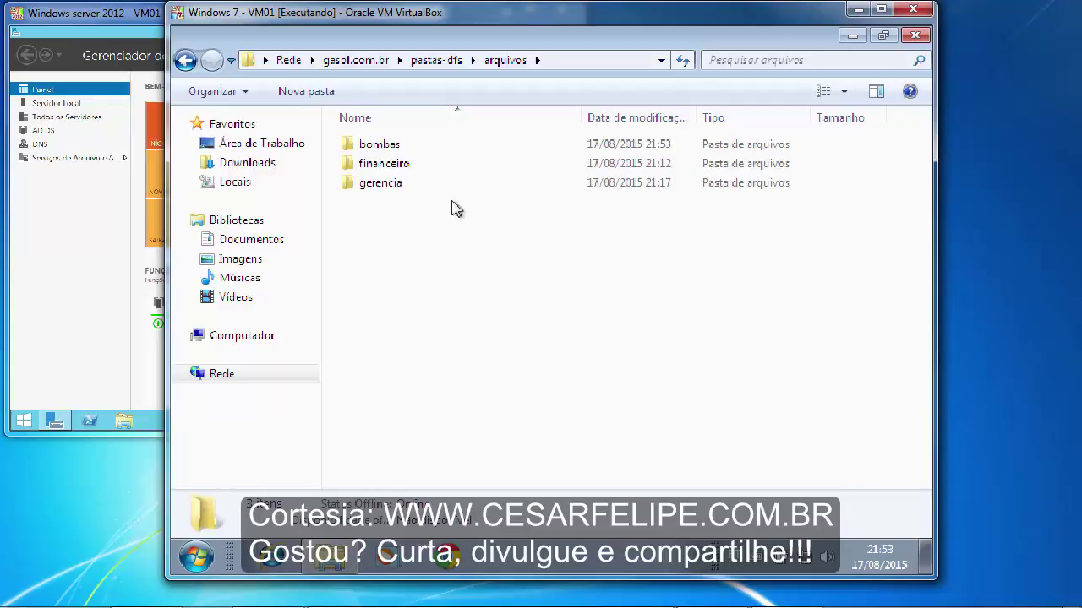
double_click(403, 164)
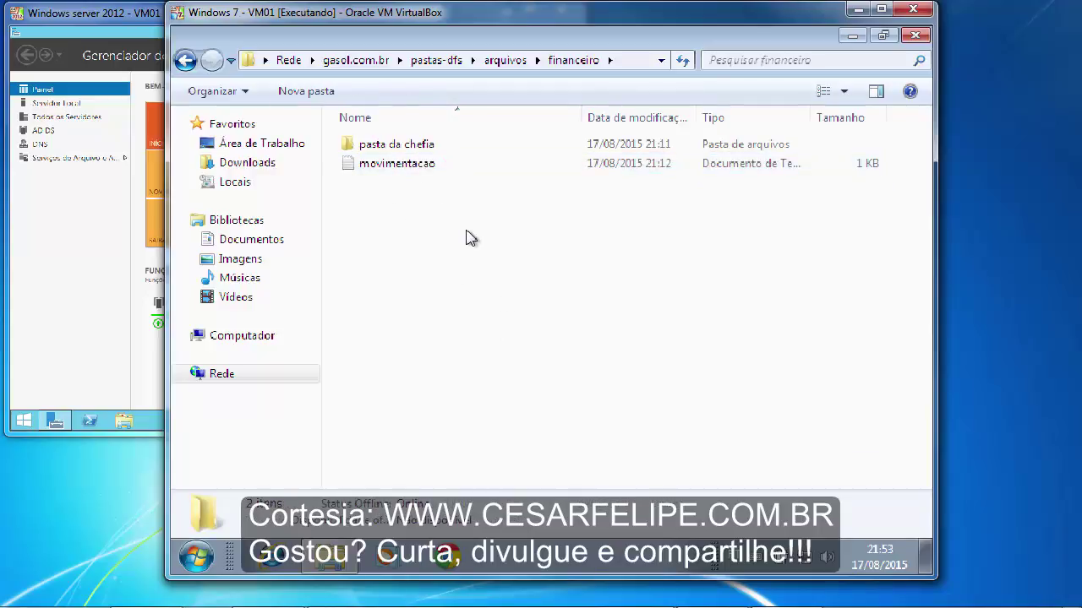
double_click(388, 149)
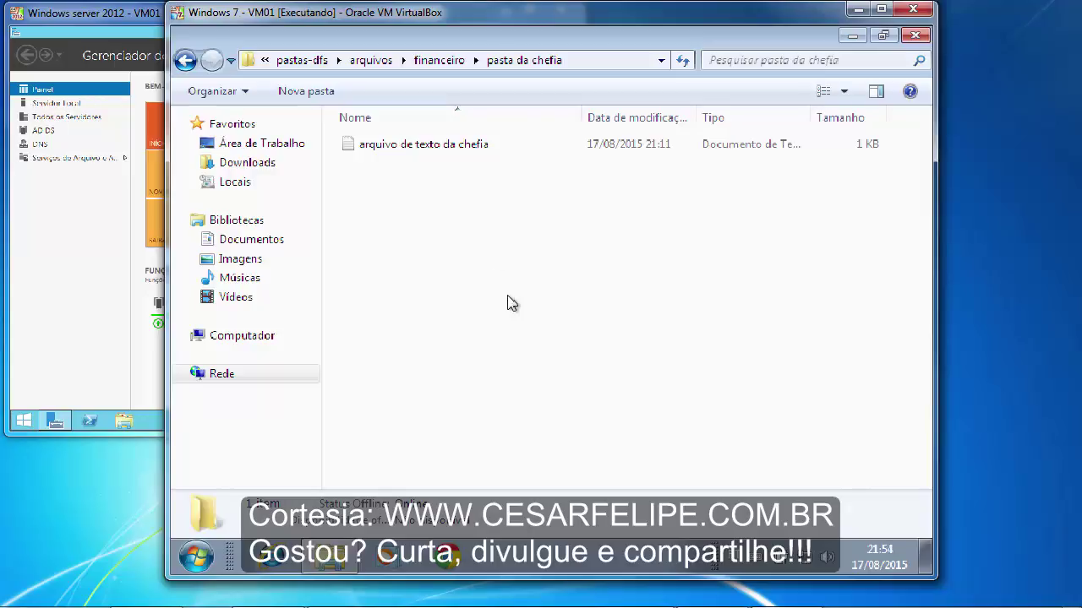
double_click(353, 151)
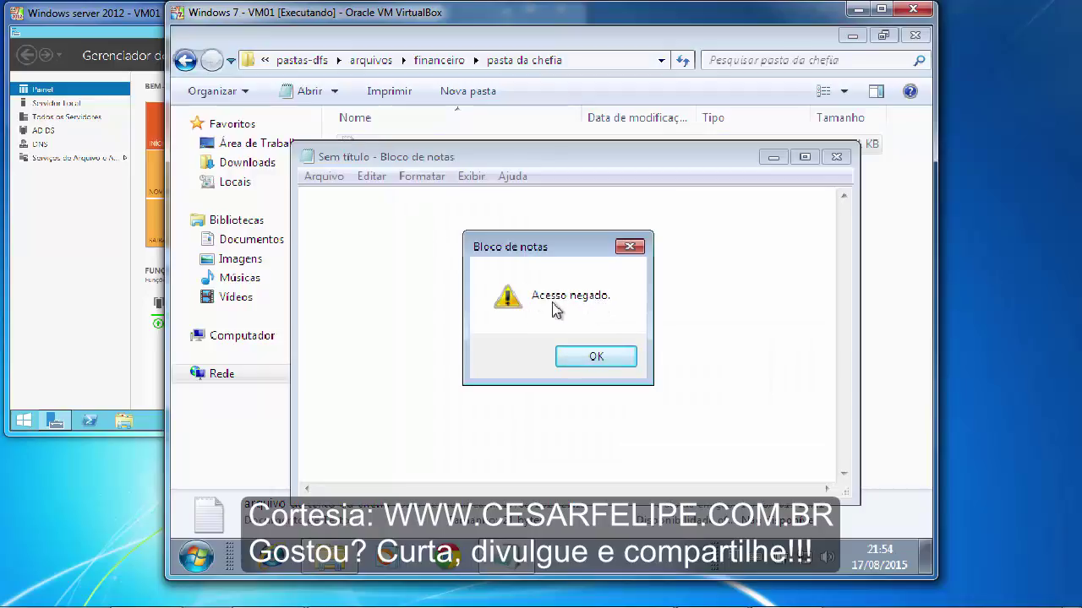
click(600, 359)
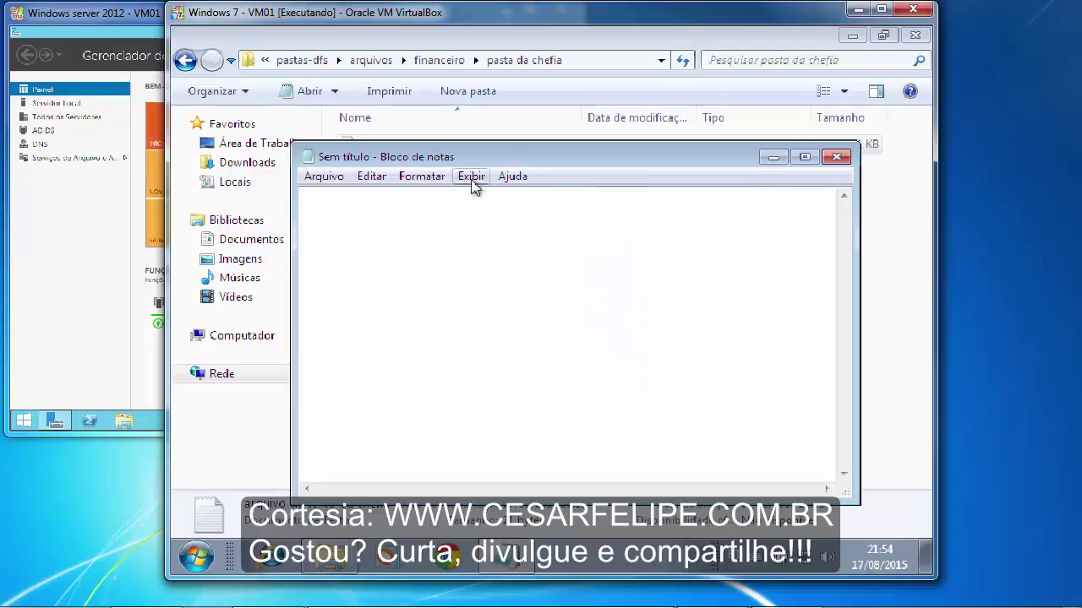
click(836, 158)
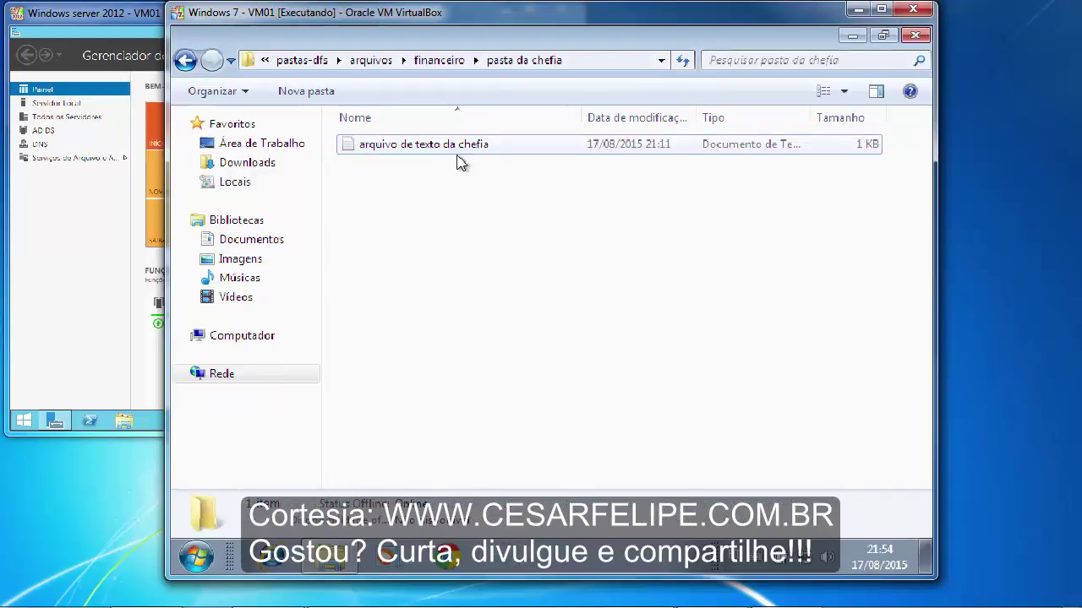
click(440, 60)
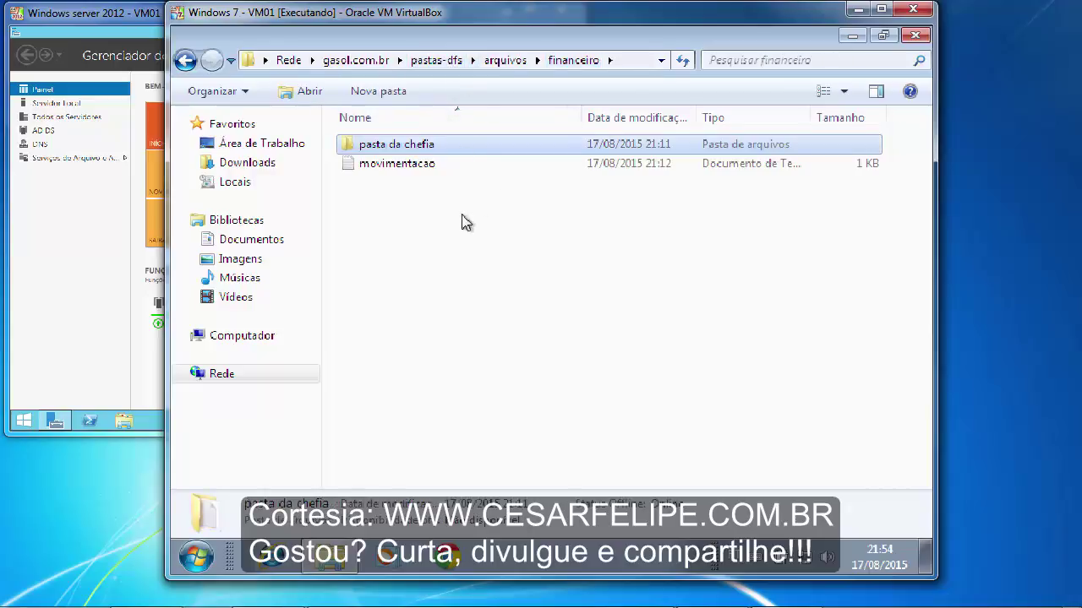
click(502, 62)
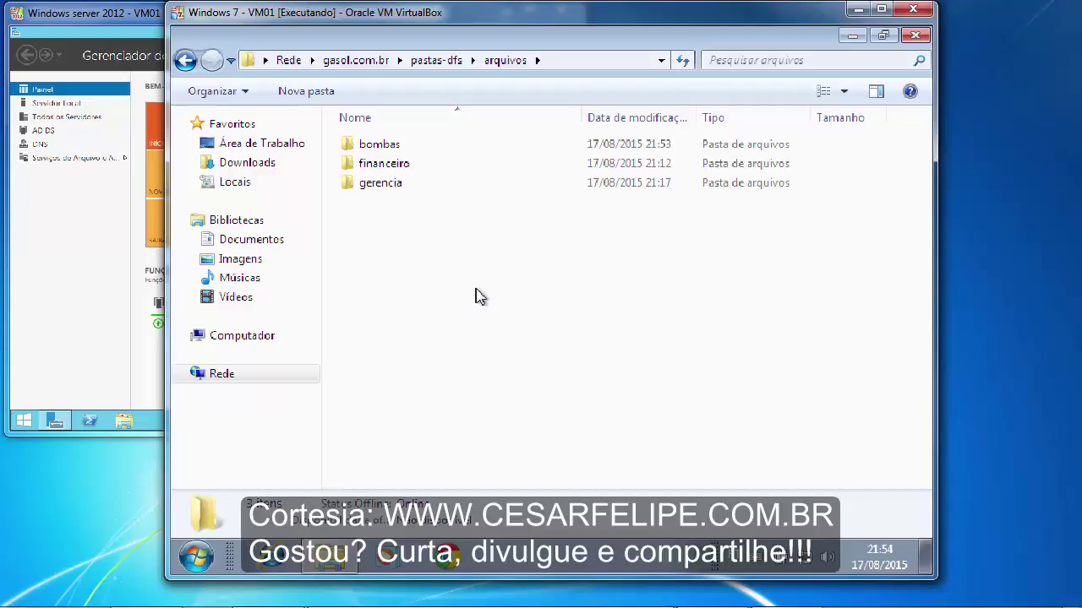
double_click(410, 166)
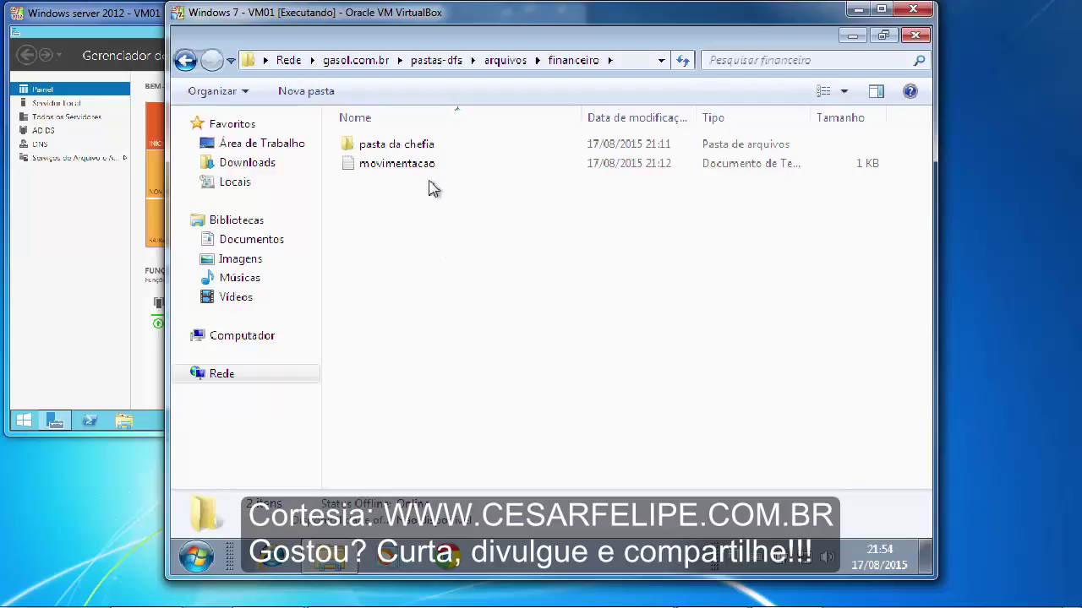
click(499, 61)
click(482, 255)
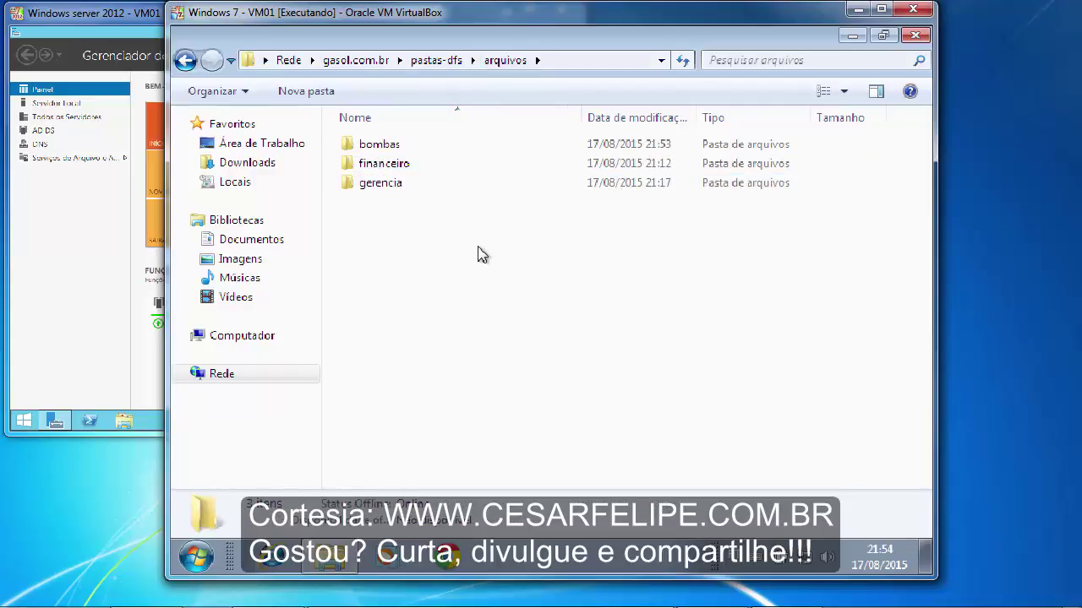
- Try opening gerencia, dismiss the Erro de rede message, and minimize the Windows 7 VM
double_click(380, 190)
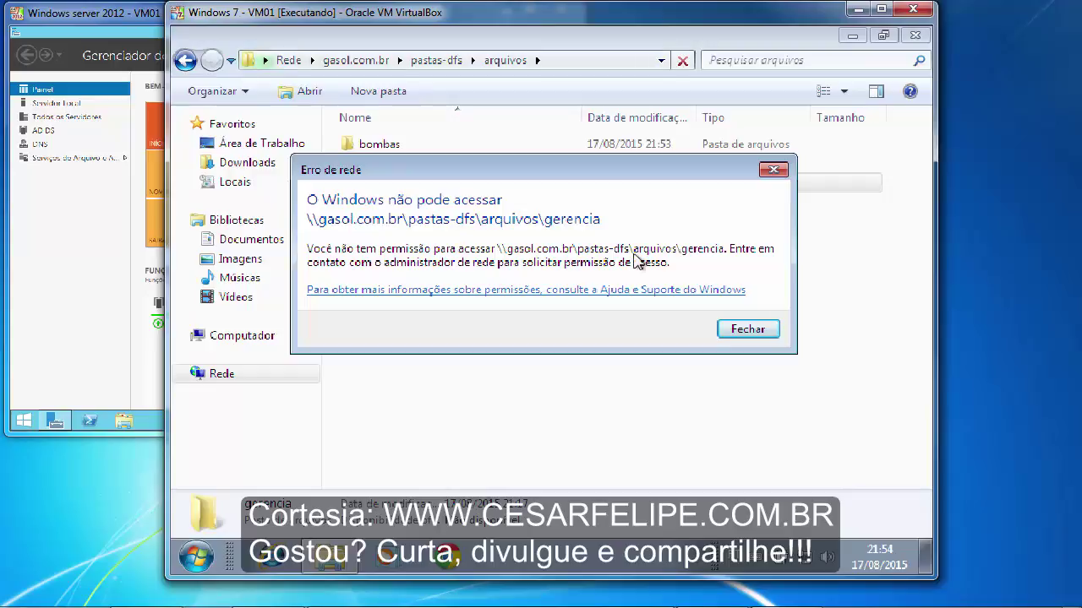
click(766, 334)
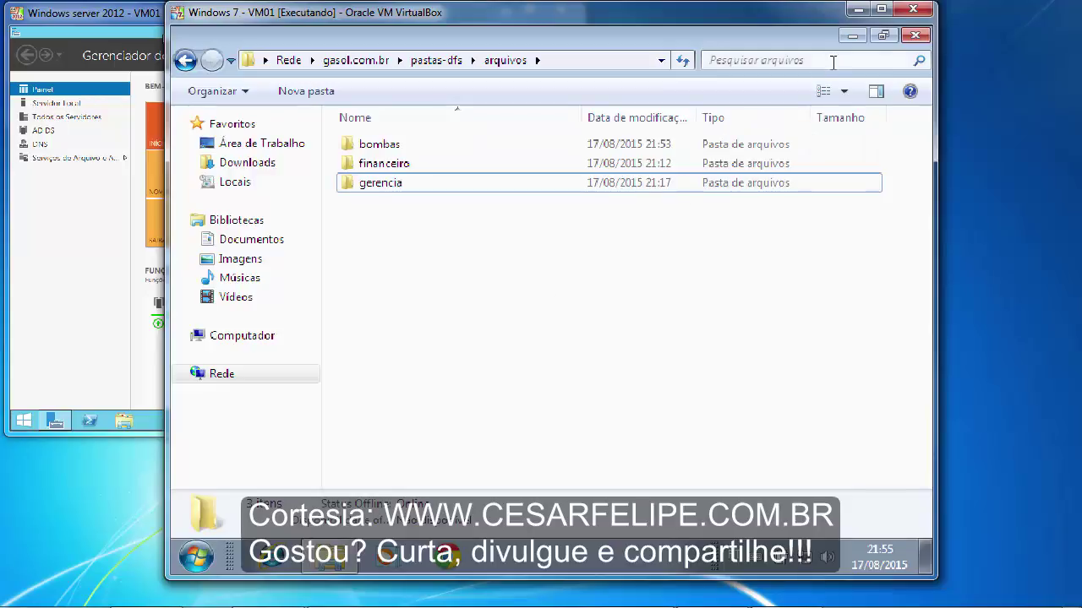
click(858, 9)
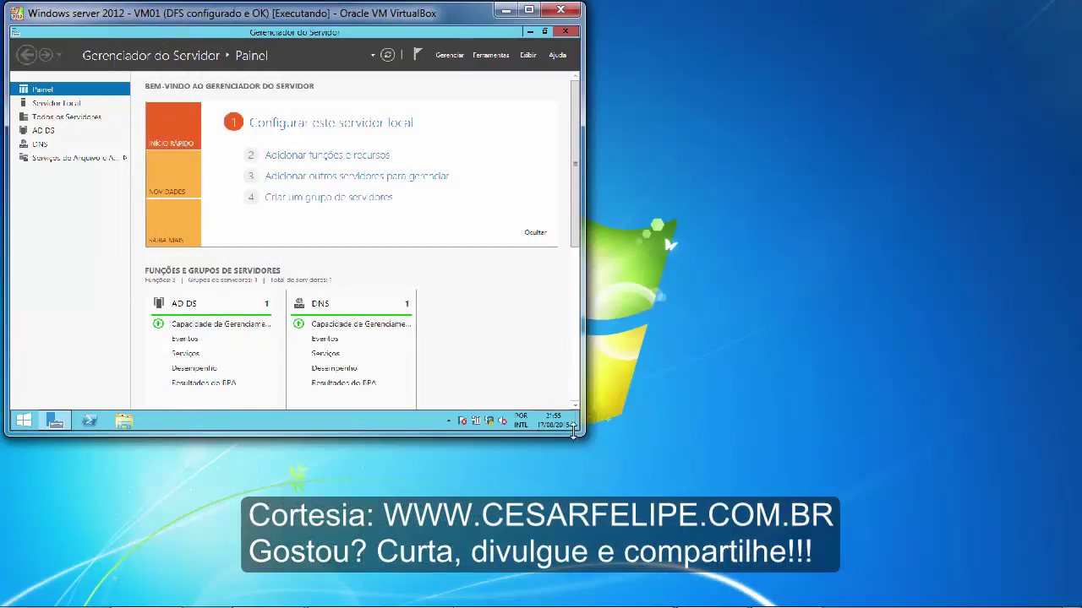
- On the server, open \\gasol.com.br\pastas-dfs\arquivos and show the gerencia folder's Propriedades
drag(580, 434, 807, 604)
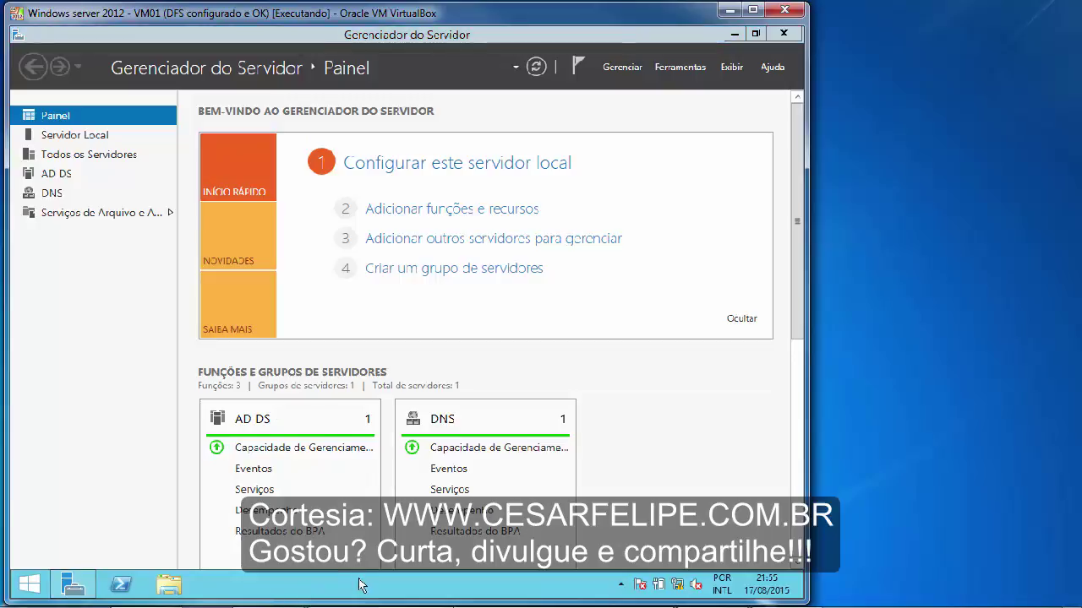
key(super+r)
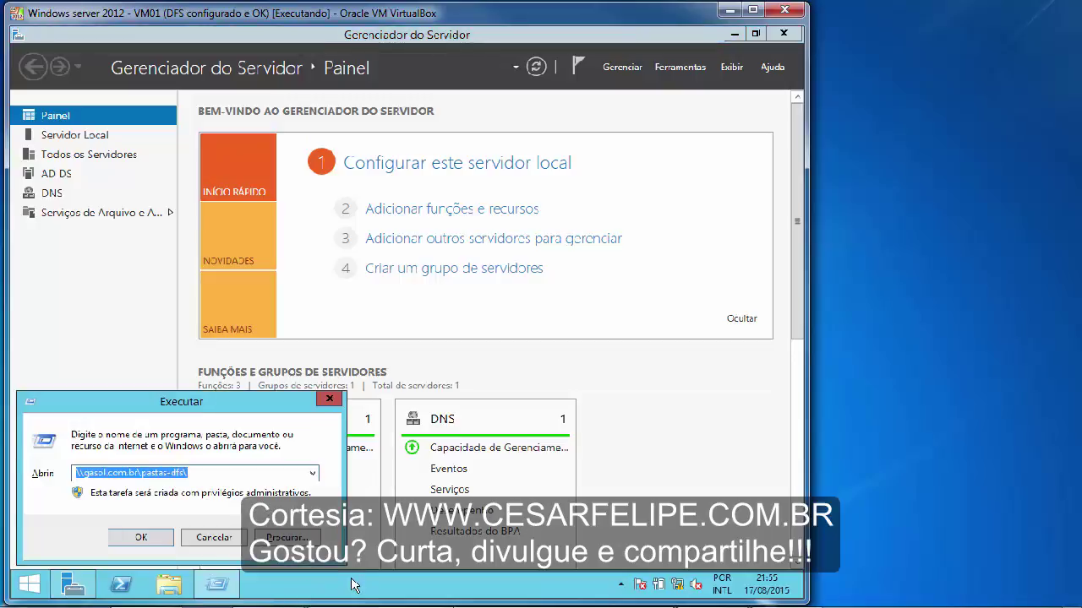
click(115, 475)
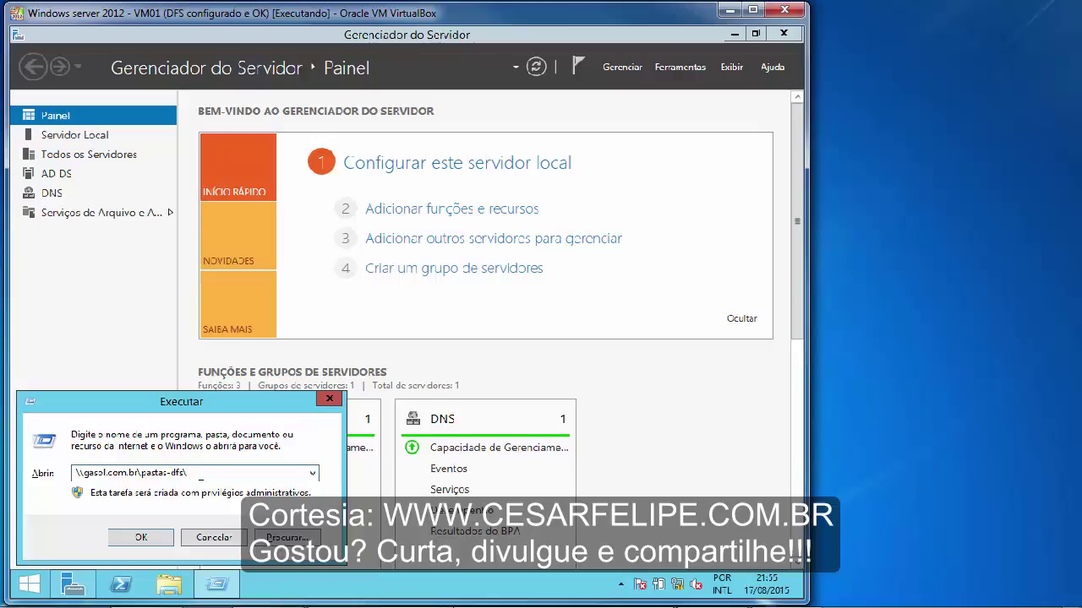
click(153, 538)
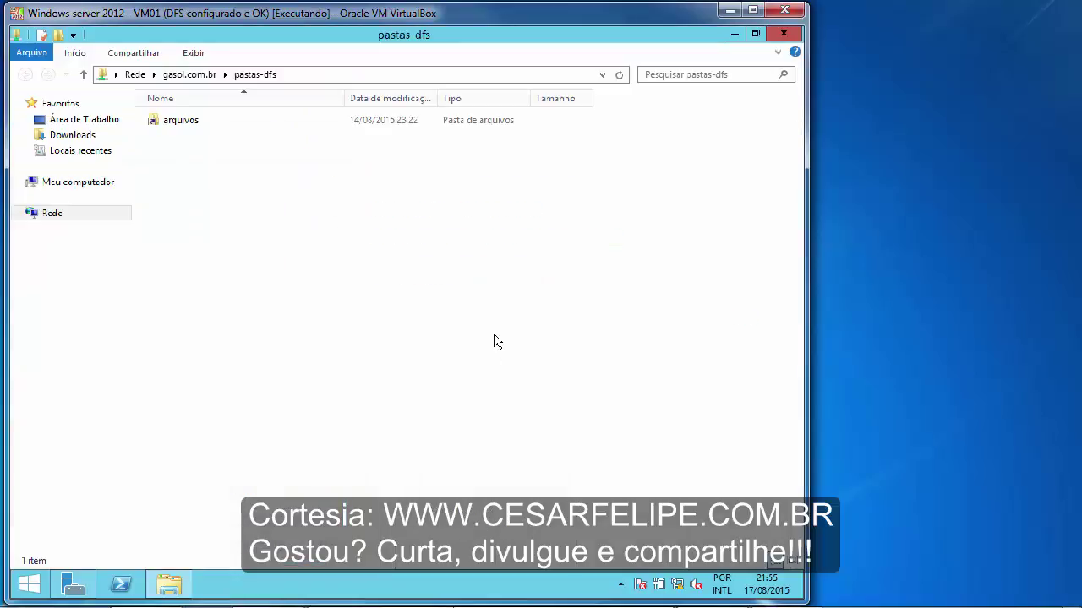
double_click(176, 119)
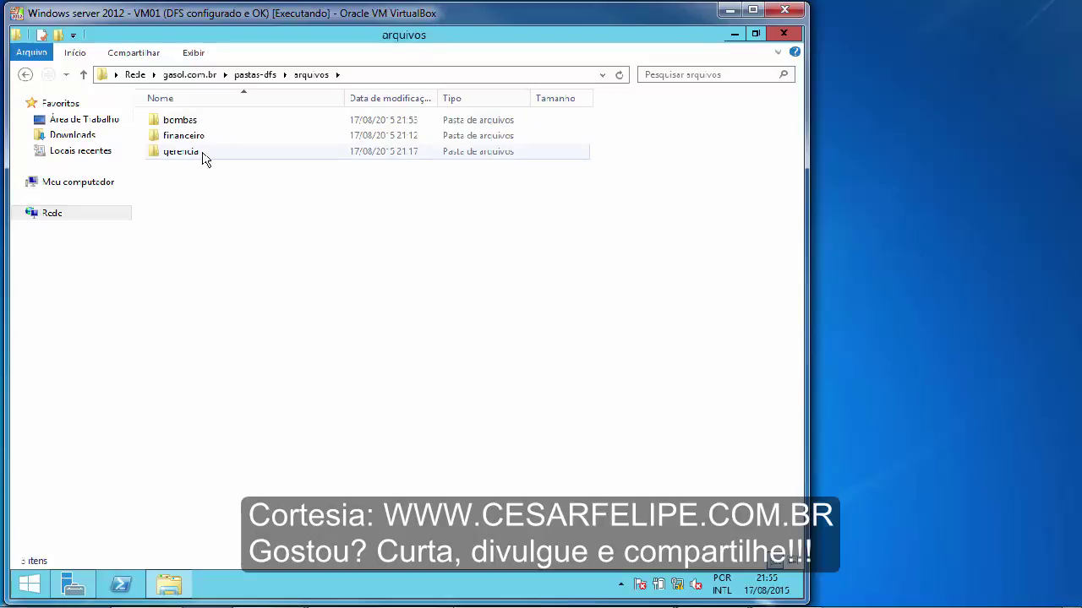
click(189, 157)
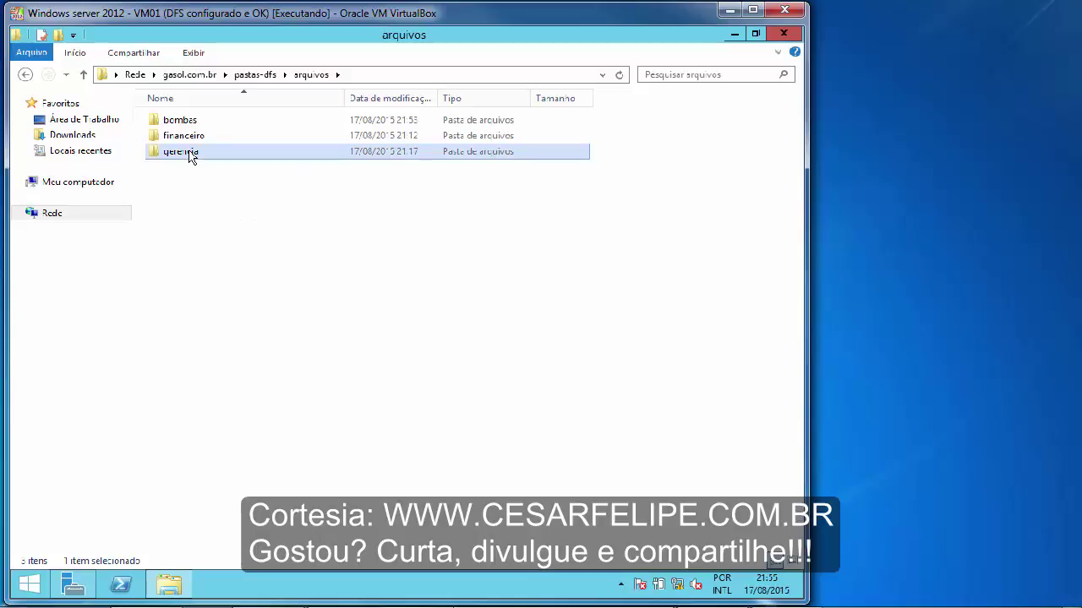
right_click(191, 157)
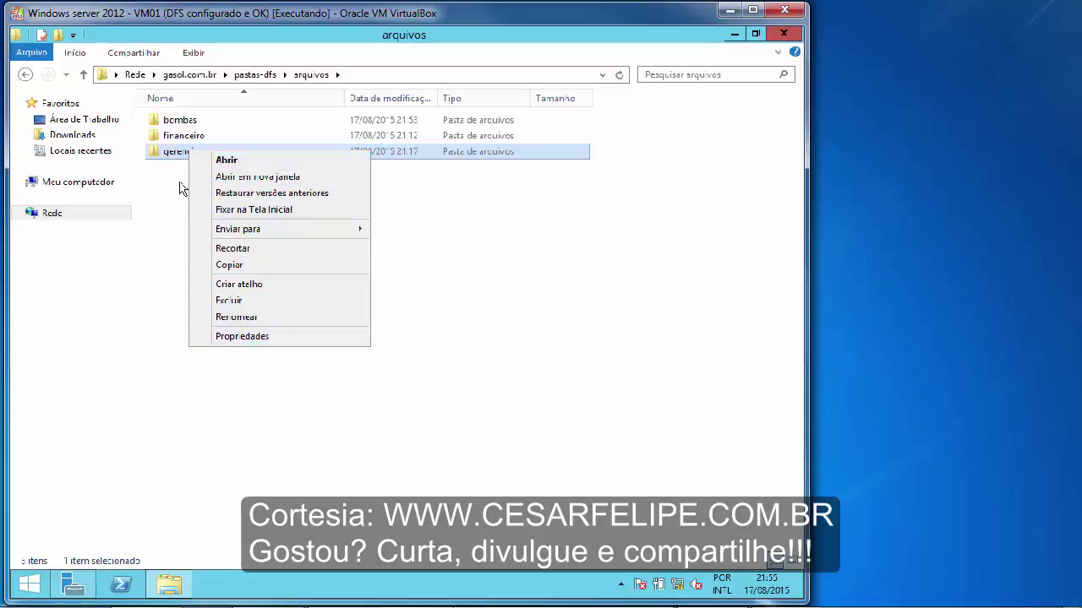
click(279, 336)
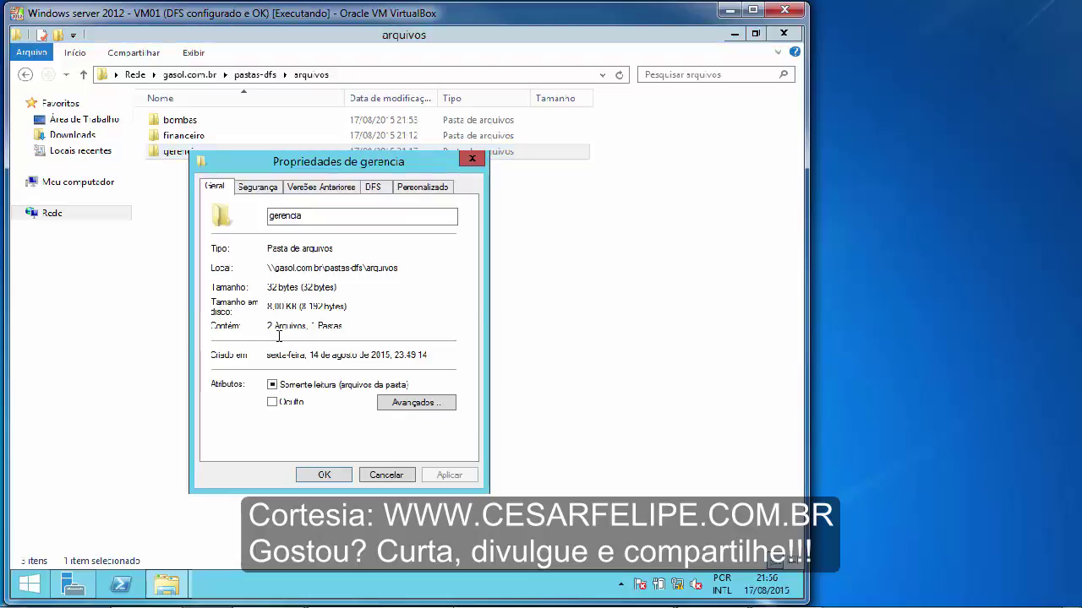
- Go to gerencia's Segurança tab and open its Avançadas security settings
click(257, 187)
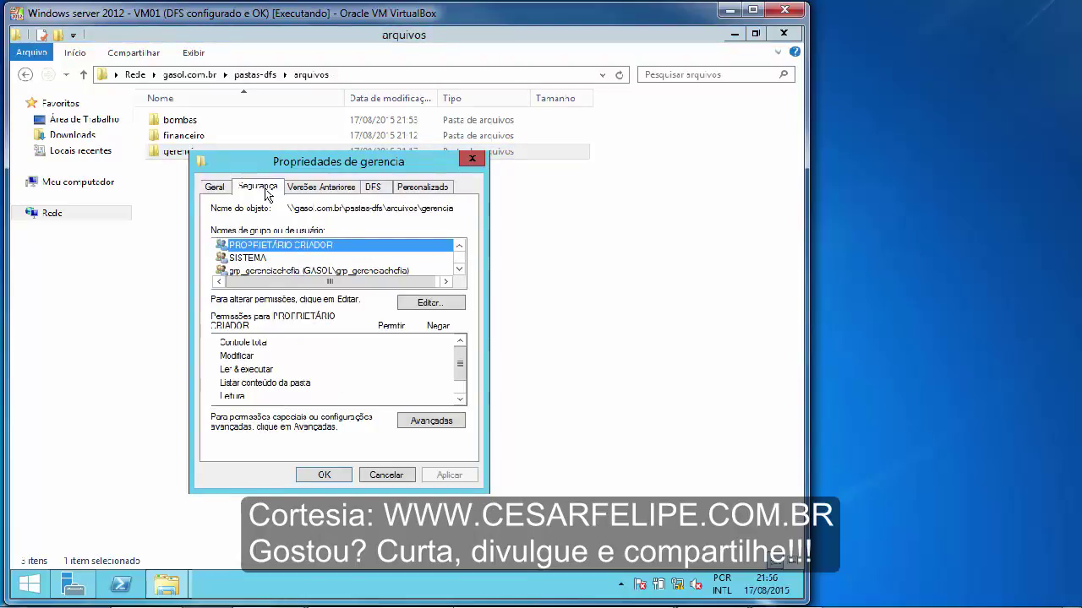
drag(325, 169, 399, 156)
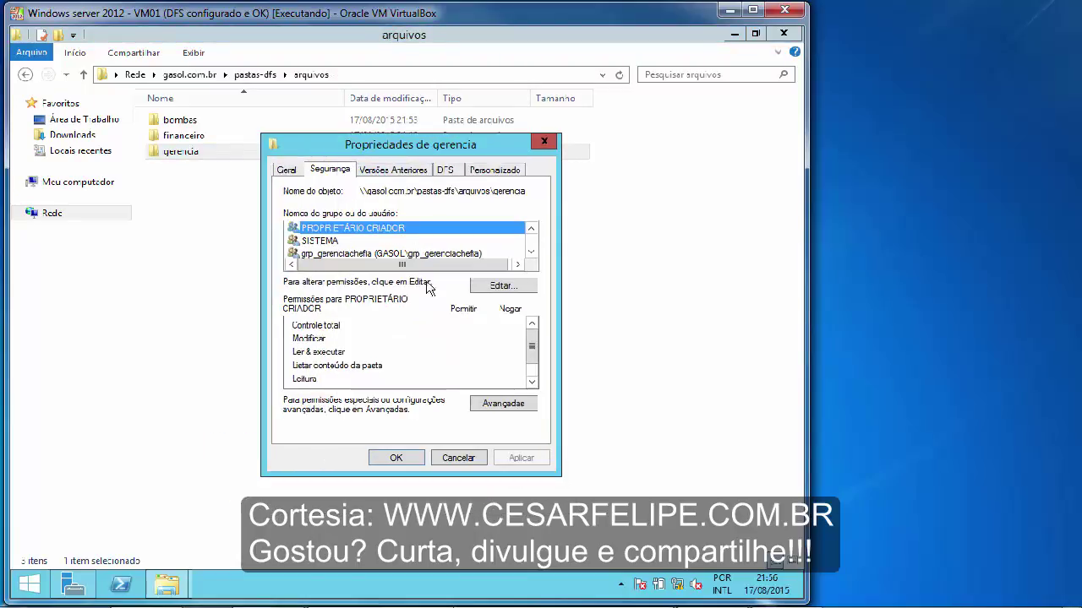
click(488, 405)
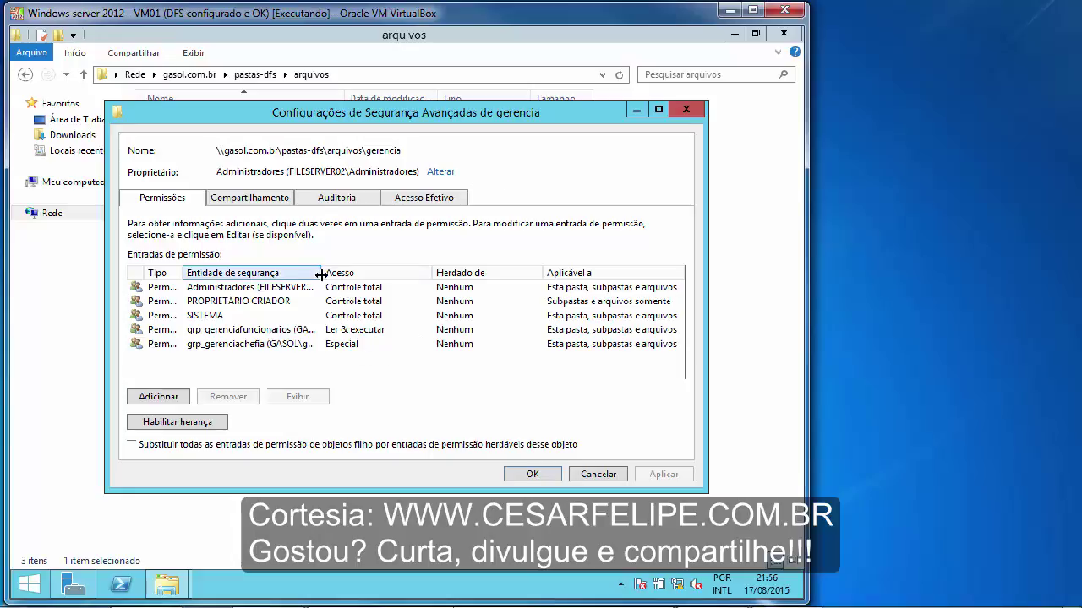
- Review gerencia's entries (Administradores, PROPRIETÁRIO CRIADOR, SISTEMA, grp_gerenciafuncionarios, grp_gerenciachefia), then cancel
drag(327, 274, 390, 273)
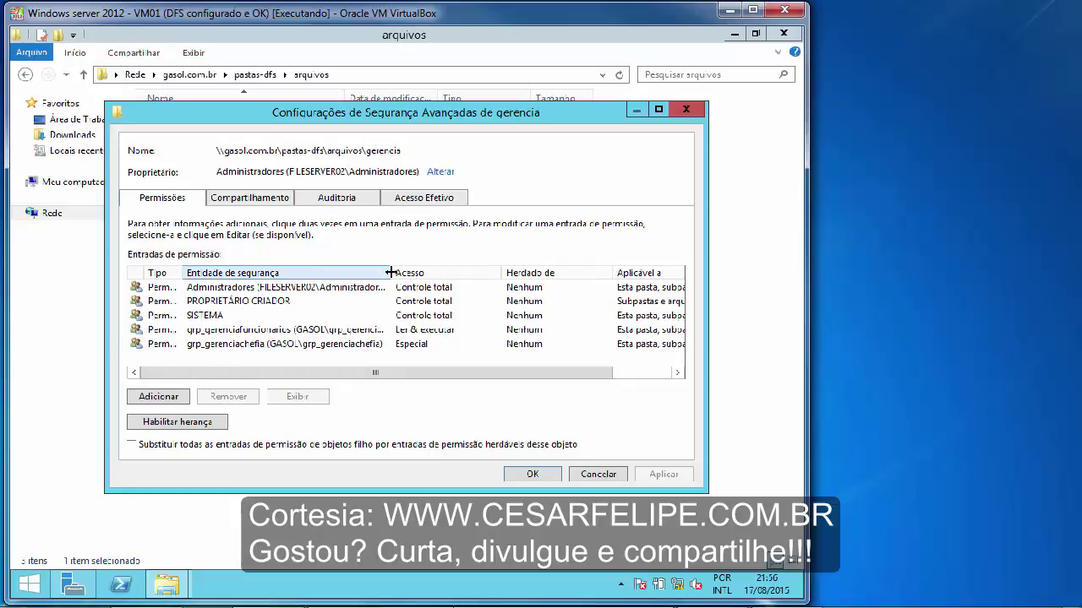
click(245, 329)
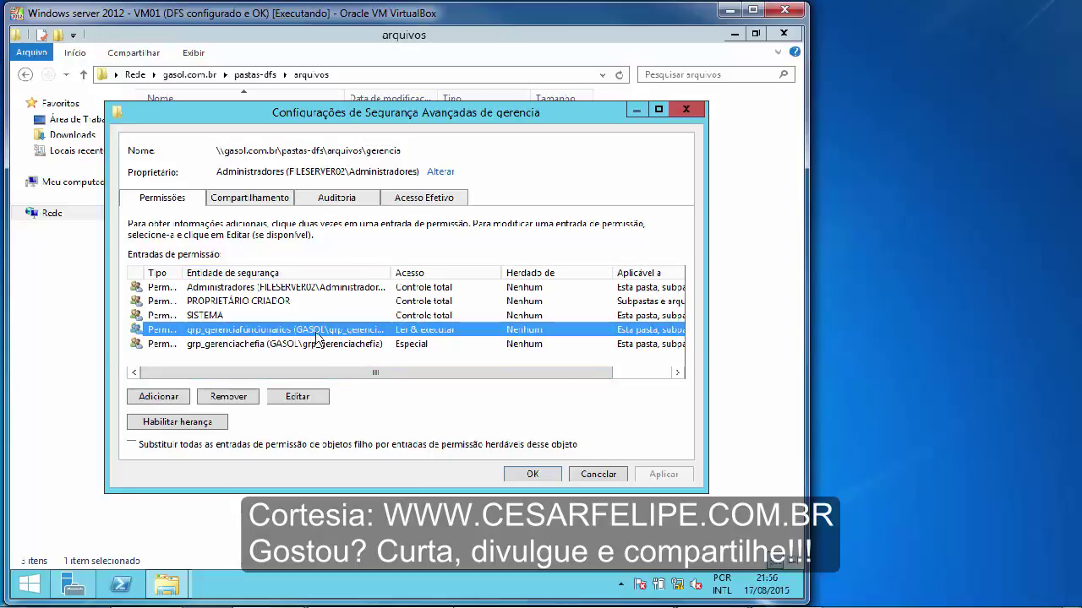
click(287, 288)
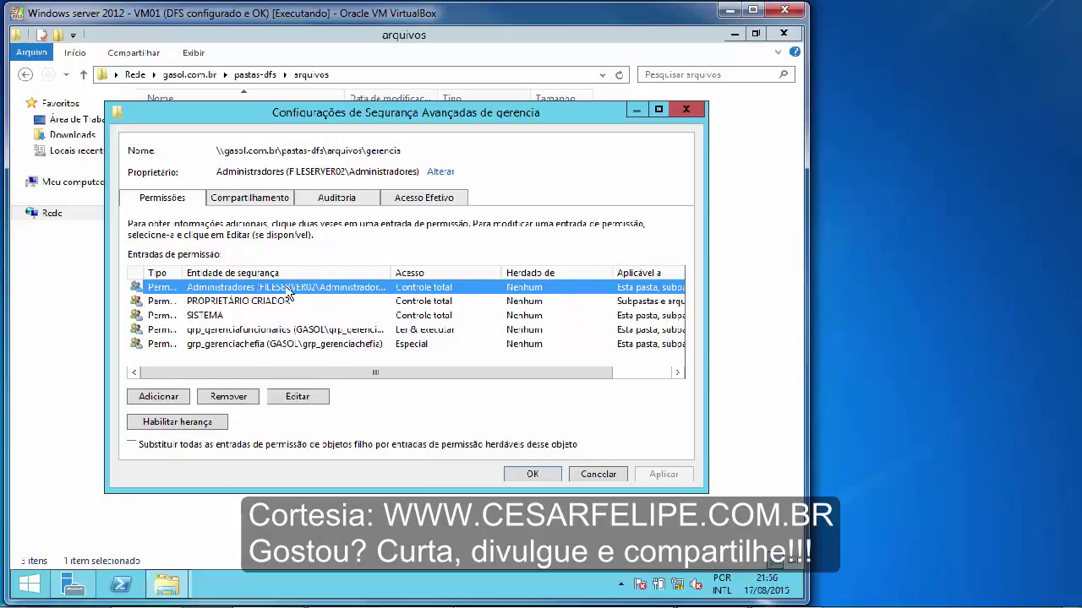
click(267, 302)
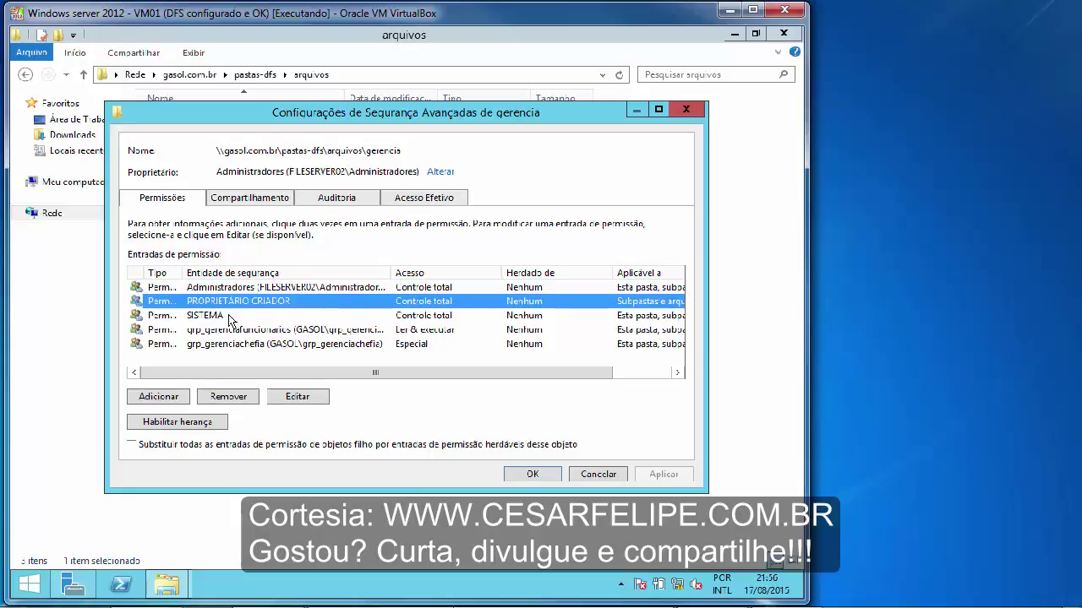
click(236, 316)
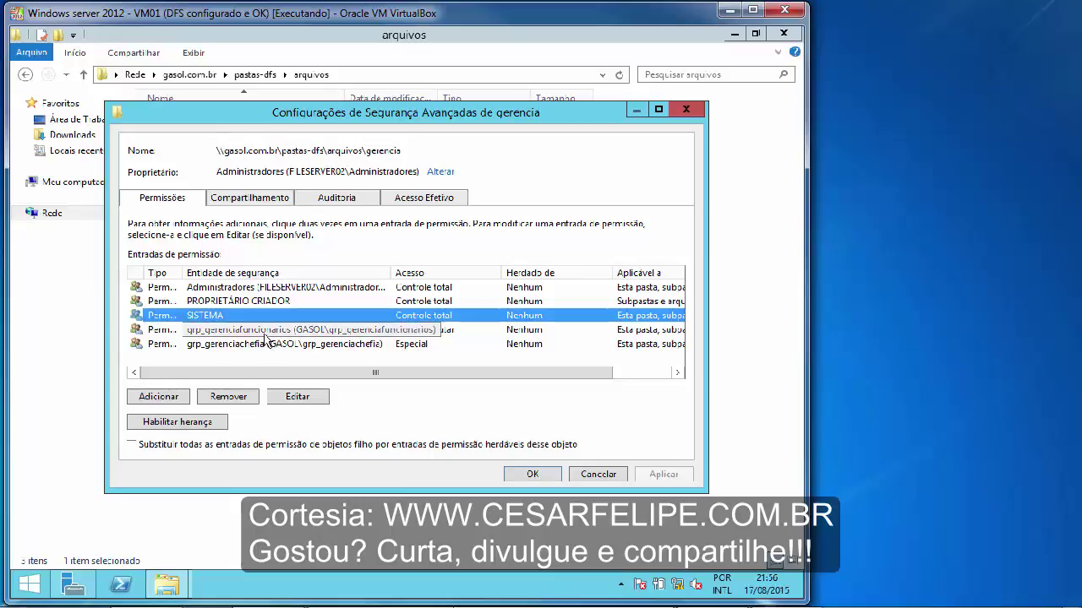
click(267, 332)
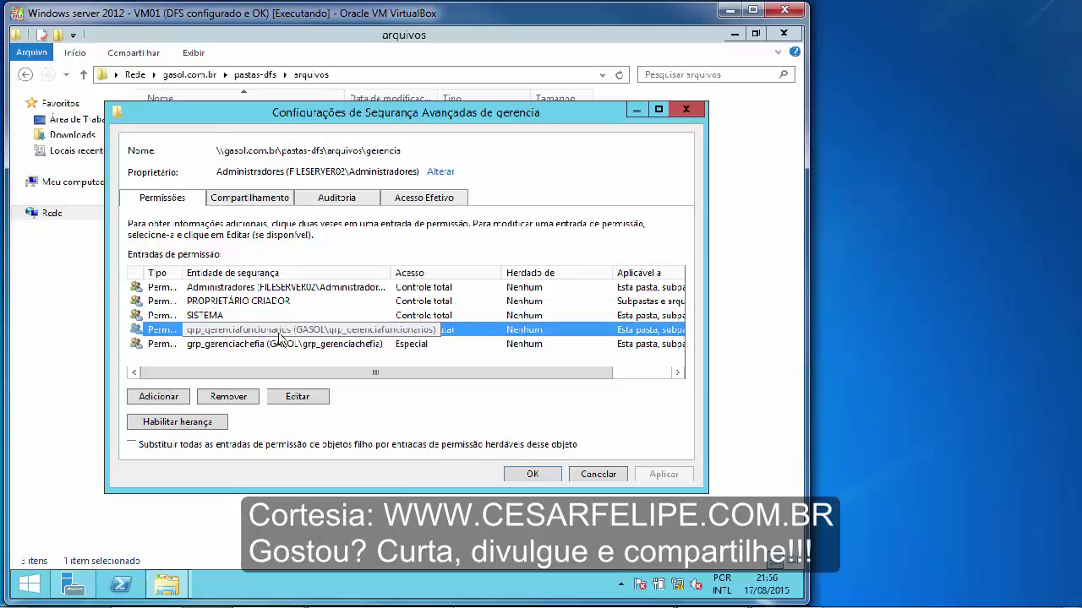
click(258, 347)
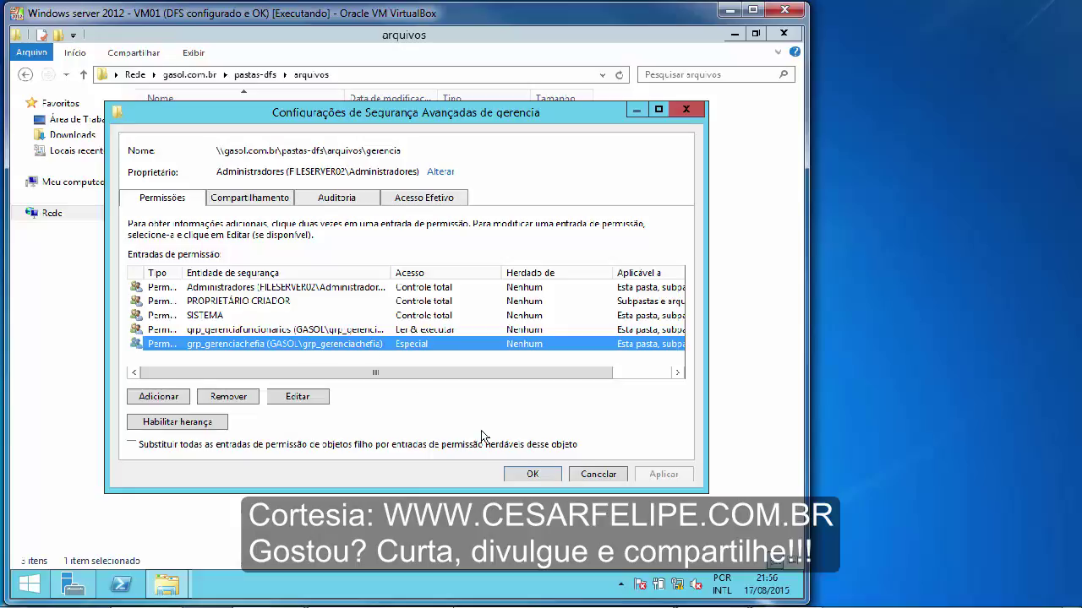
click(593, 477)
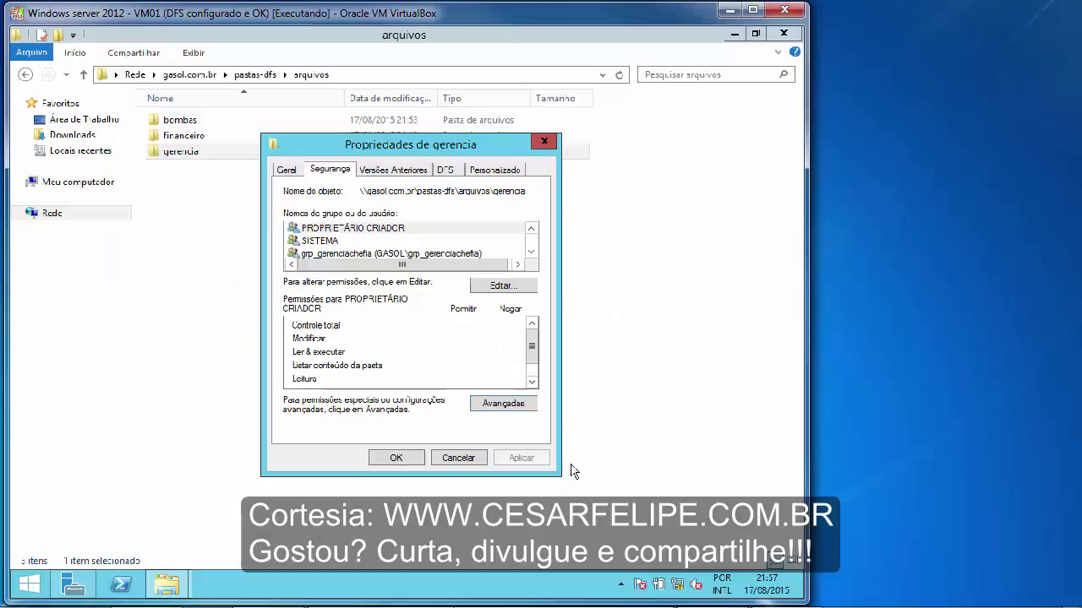
- Close gerencia's properties and open financeiro's Segurança tab and Avançadas settings
click(475, 458)
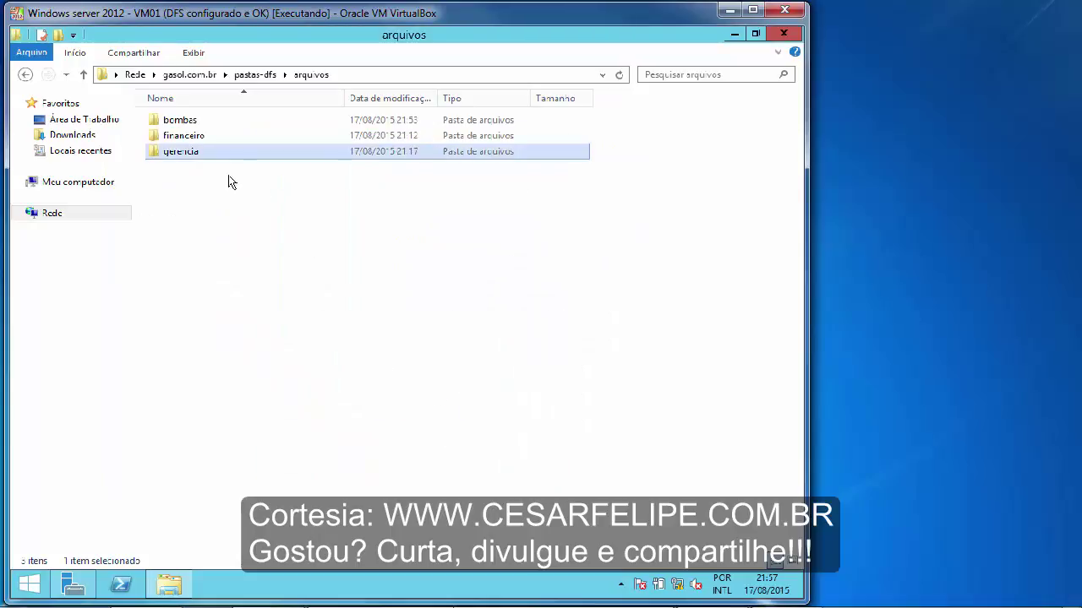
right_click(196, 137)
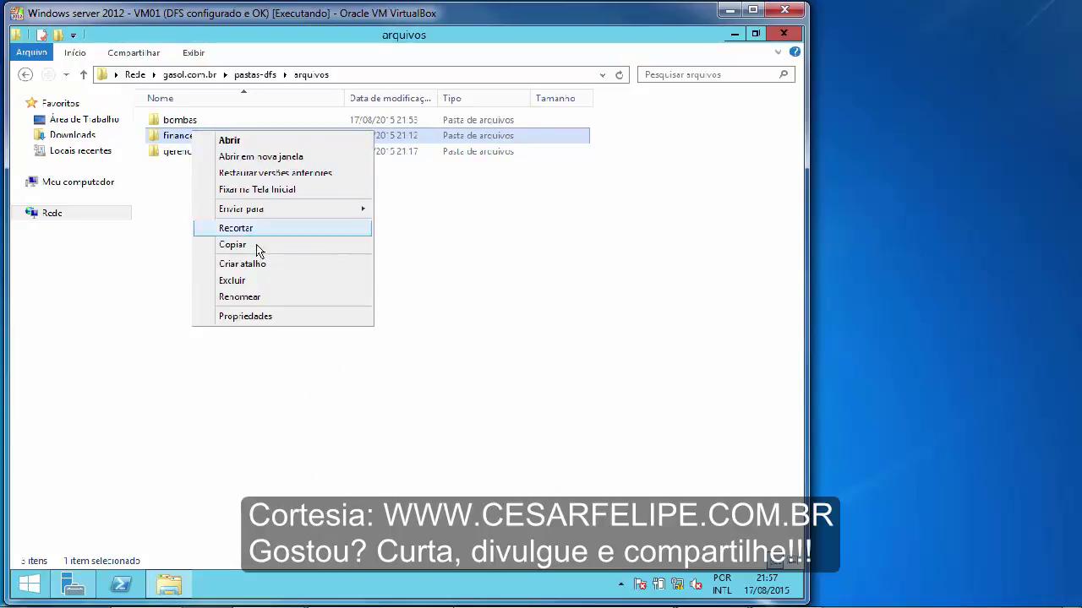
click(290, 317)
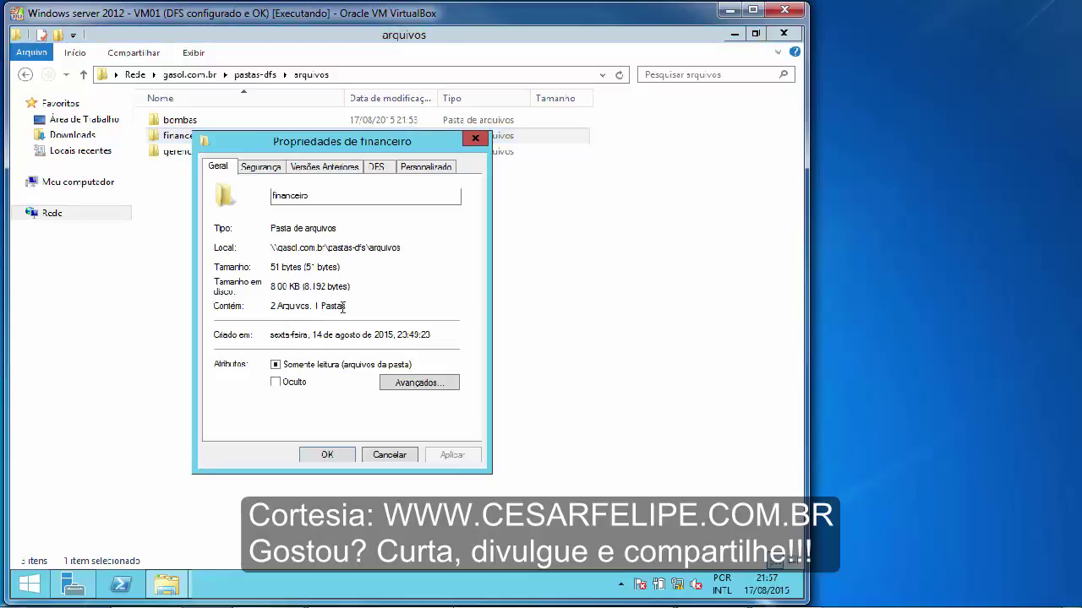
click(275, 169)
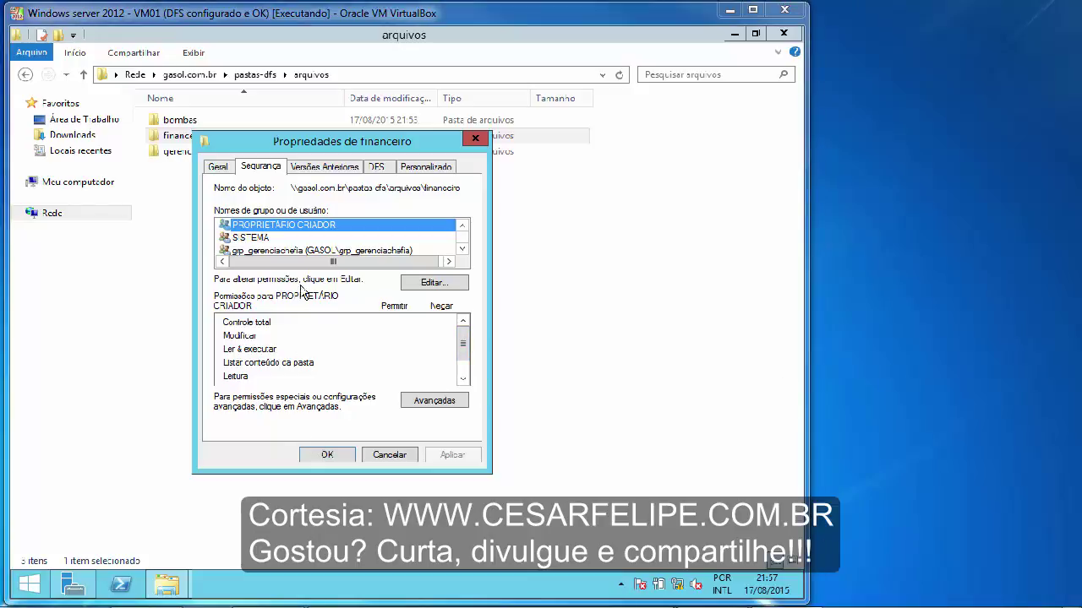
drag(360, 152, 444, 197)
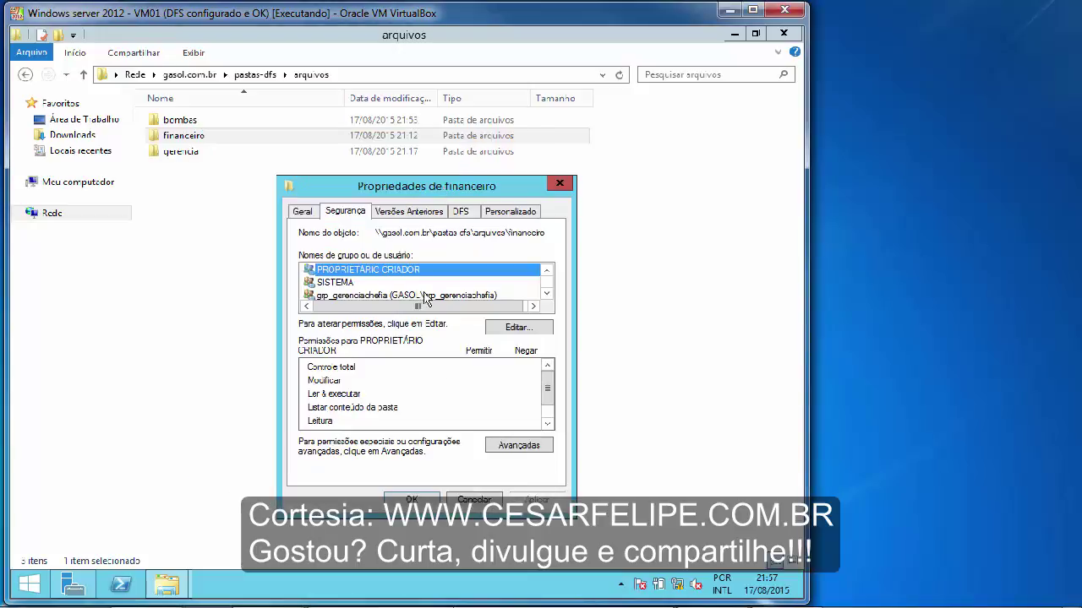
click(504, 449)
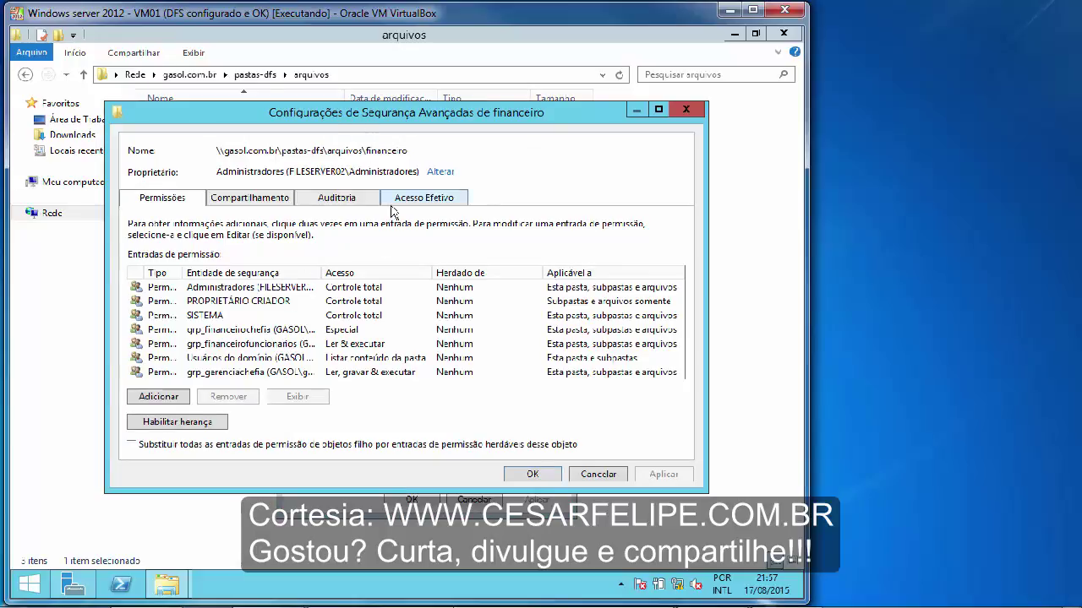
- Widen the principal column and inspect grp_financeirochefia, grp_financeirofuncionarios and Usuários do domínio entries
drag(320, 272, 359, 272)
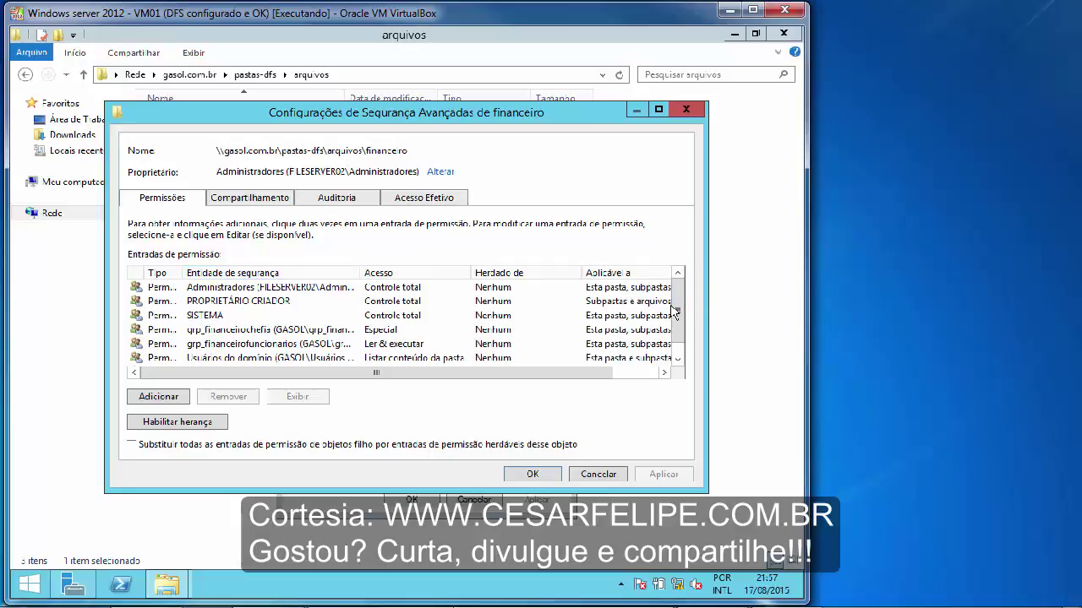
scroll(681, 340, down, 1)
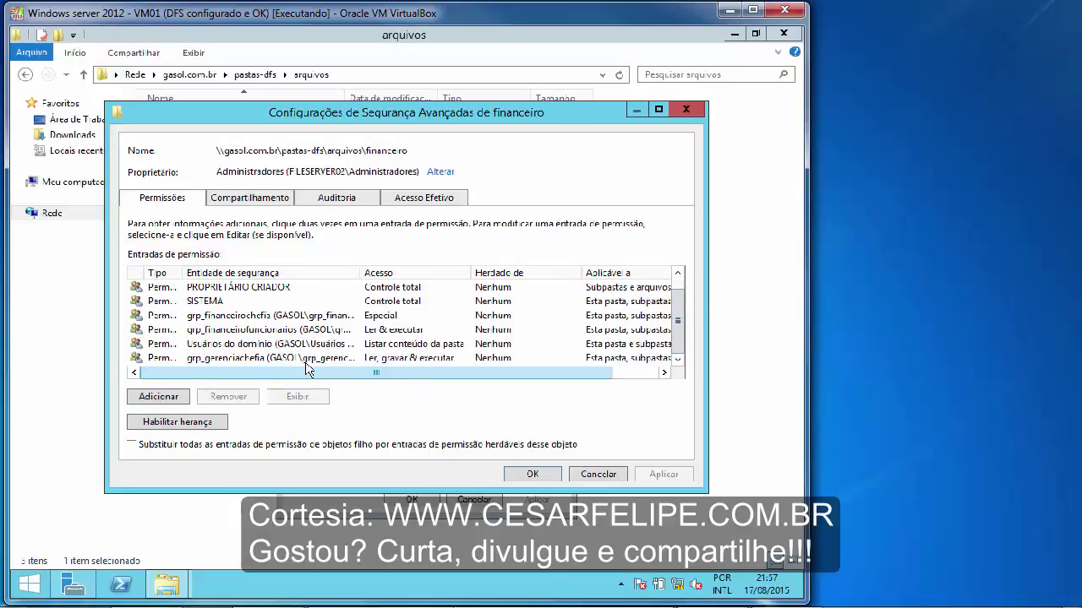
click(240, 318)
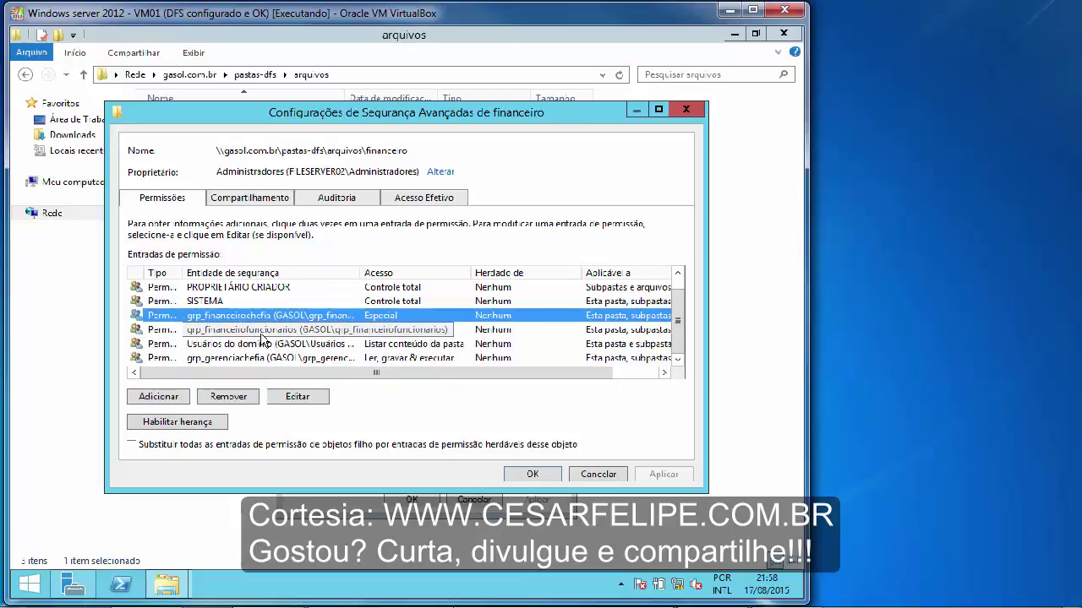
click(268, 335)
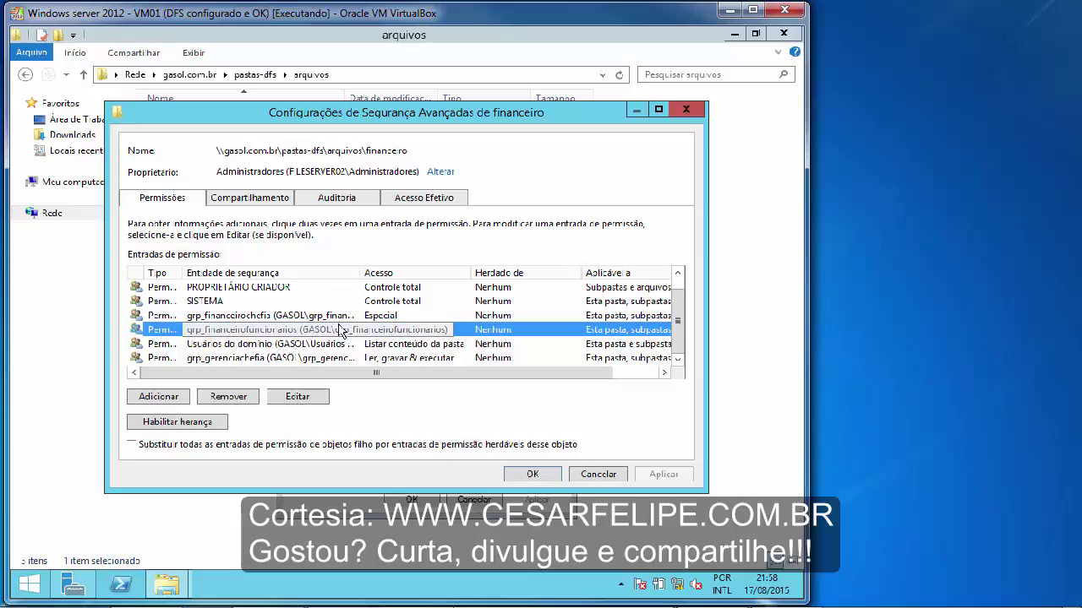
click(262, 348)
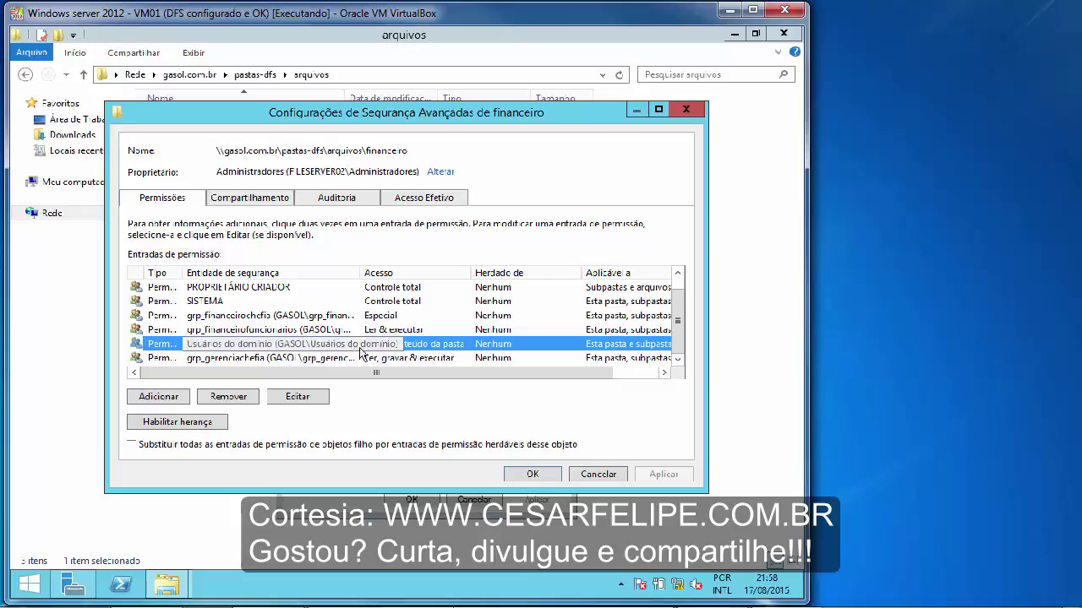
- Edit the Usuários do domínio entry to show its advanced permissions, then switch to the Windows 7 client
click(306, 404)
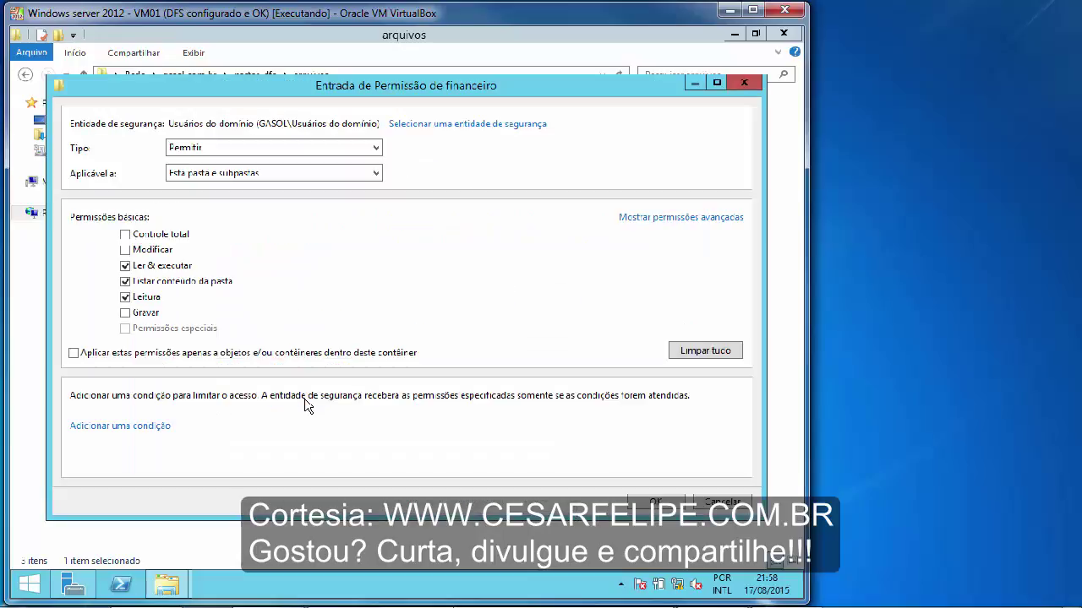
click(654, 219)
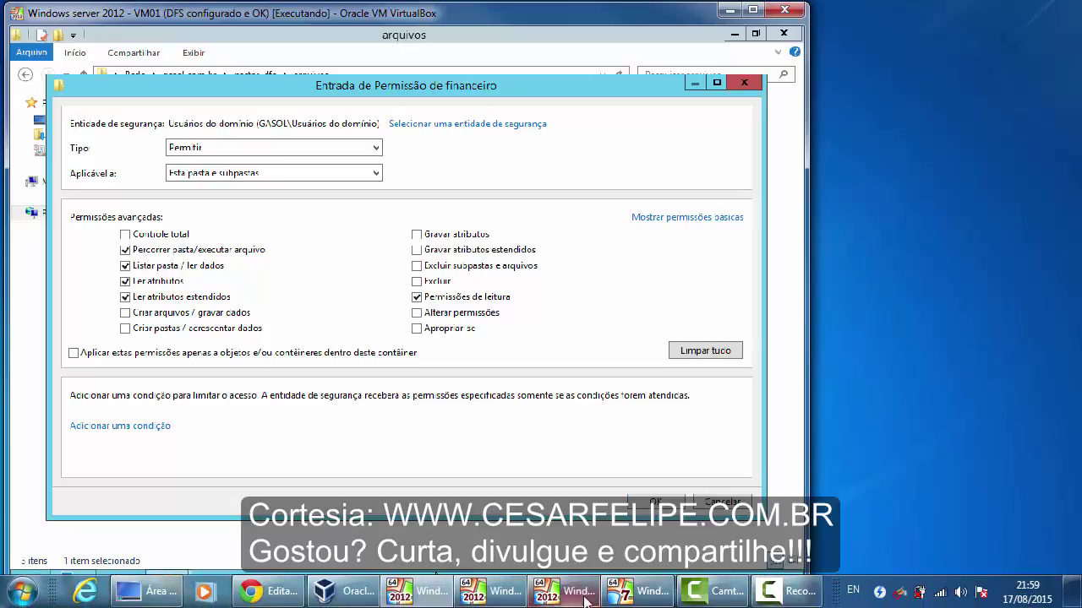
click(642, 590)
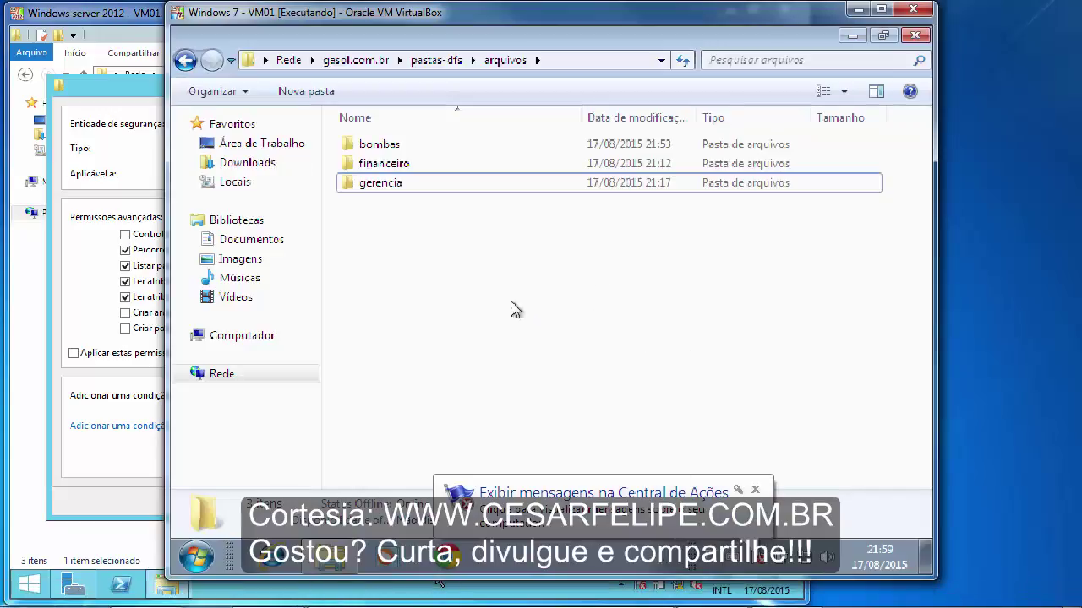
- From the client, open financeiro, try movimentacao, dismiss Acesso negado, close Notepad, minimize the VM
double_click(385, 165)
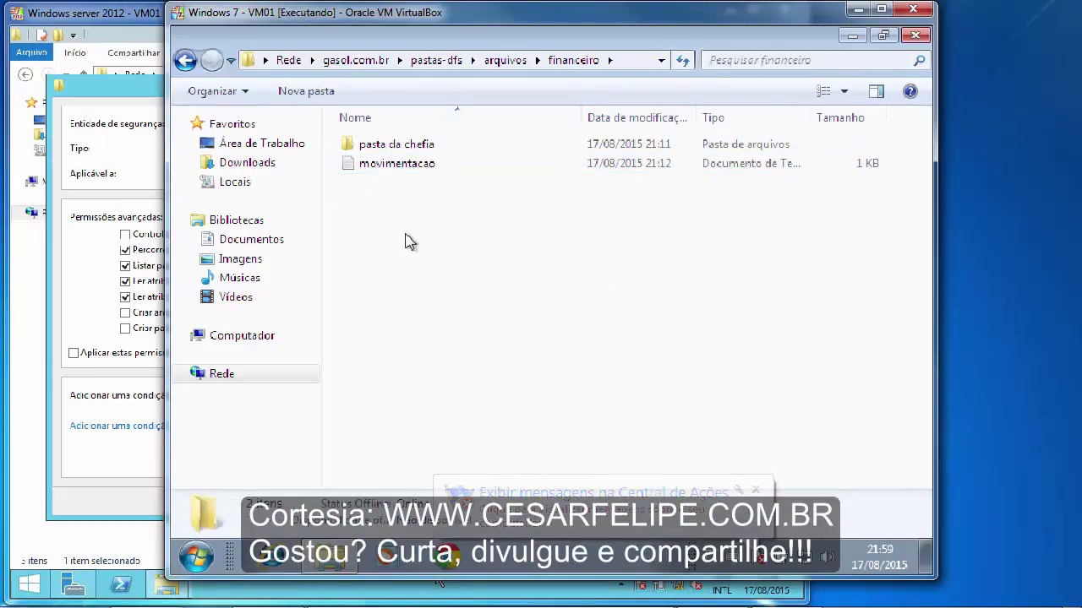
double_click(382, 166)
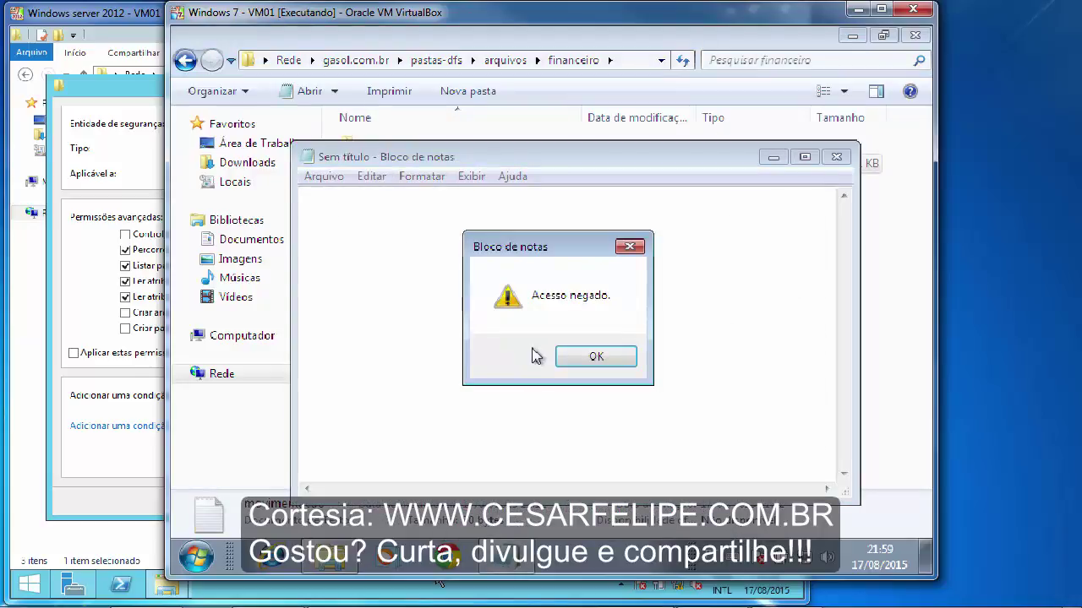
click(596, 357)
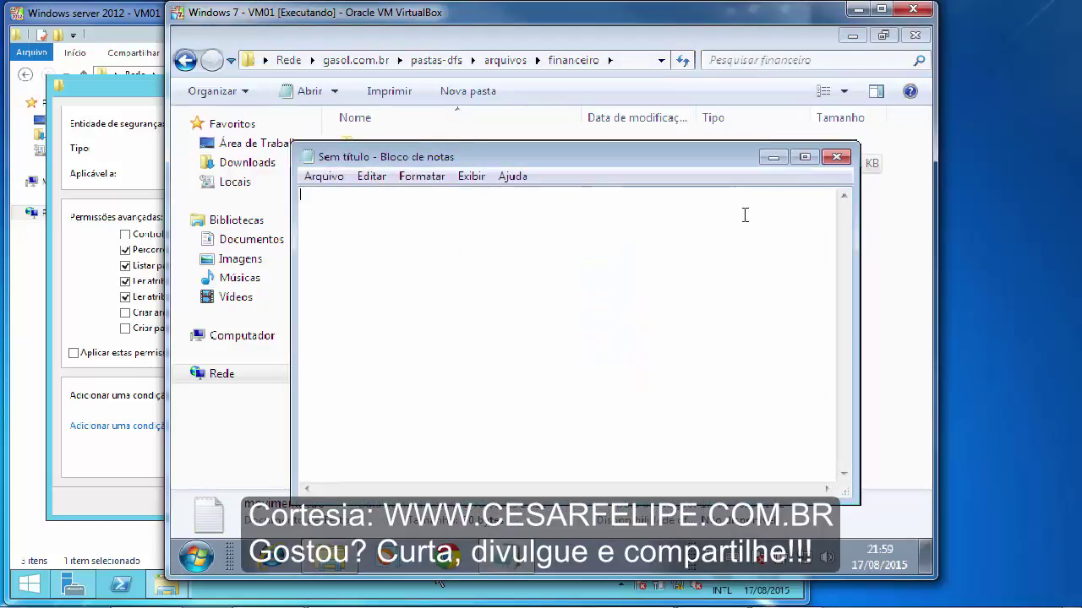
click(836, 157)
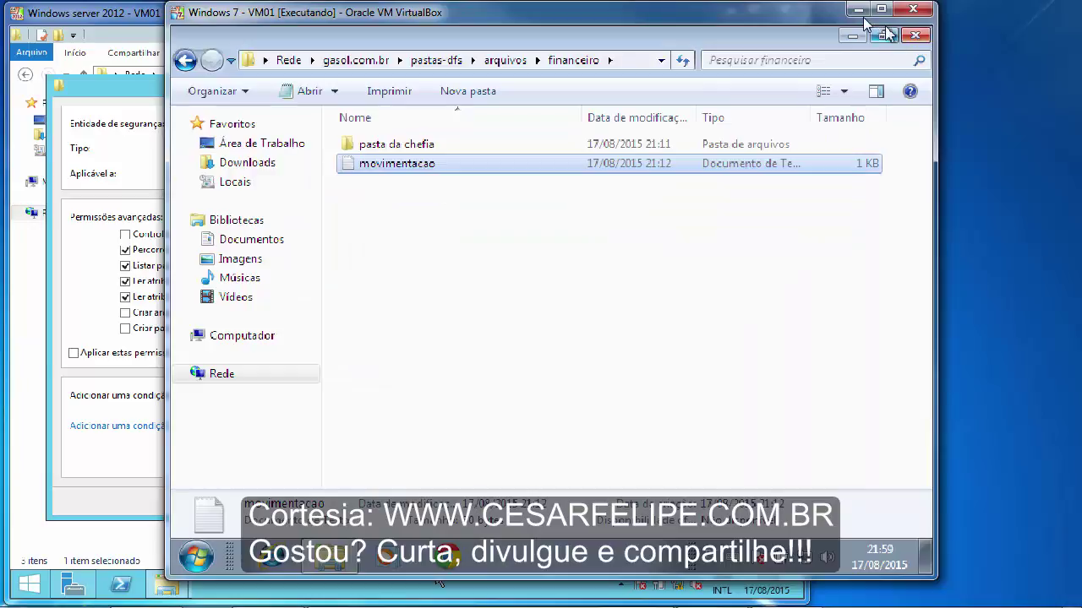
click(857, 9)
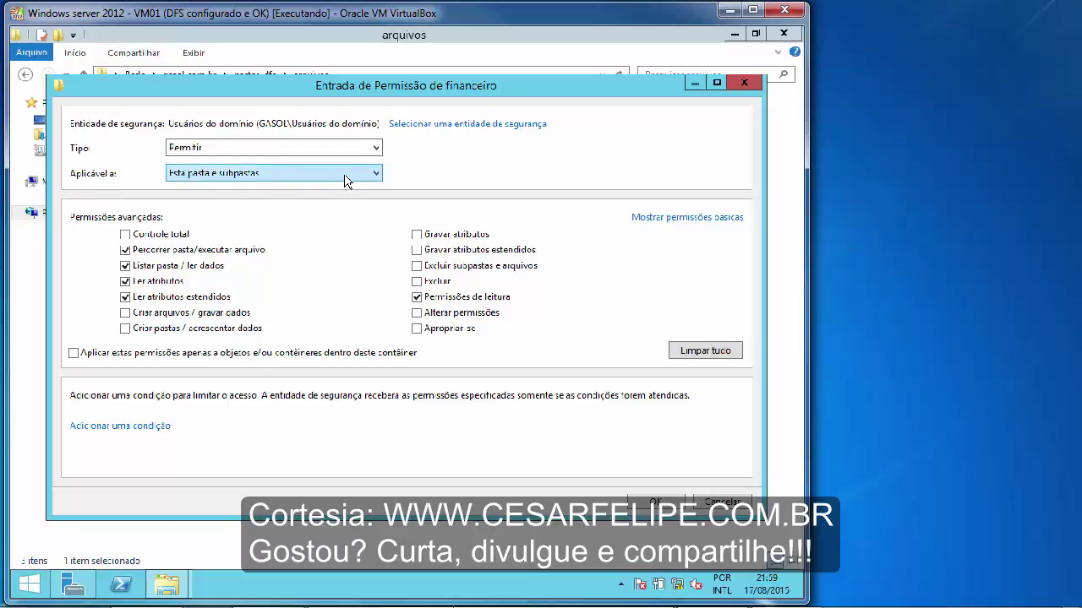
- Check the Aplicável a list, keep 'Esta pasta e subpastas', and close the Usuários do domínio entry
click(377, 174)
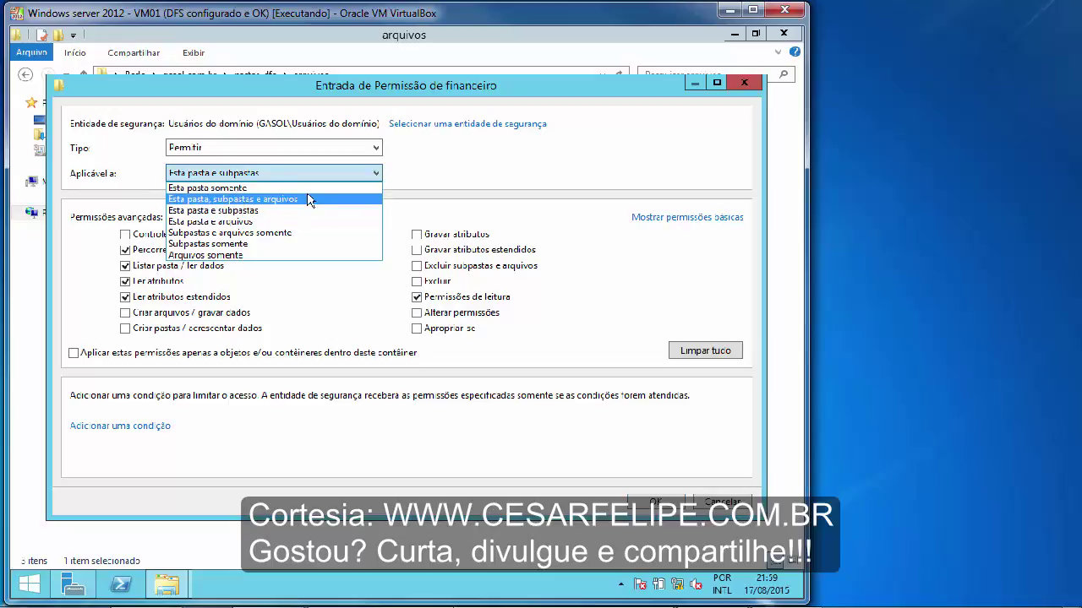
click(441, 176)
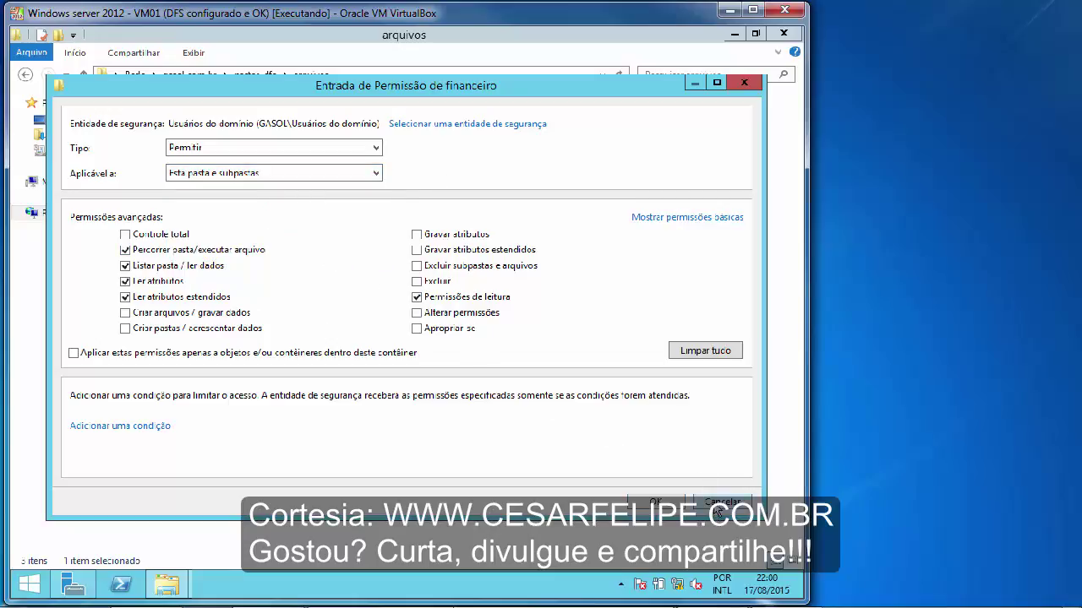
click(710, 504)
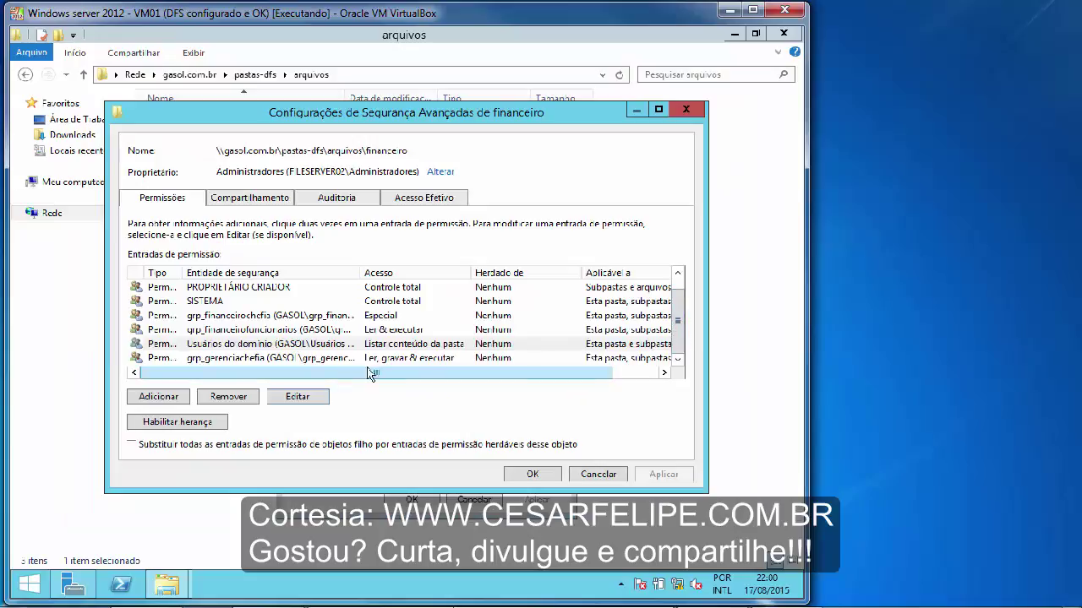
click(295, 359)
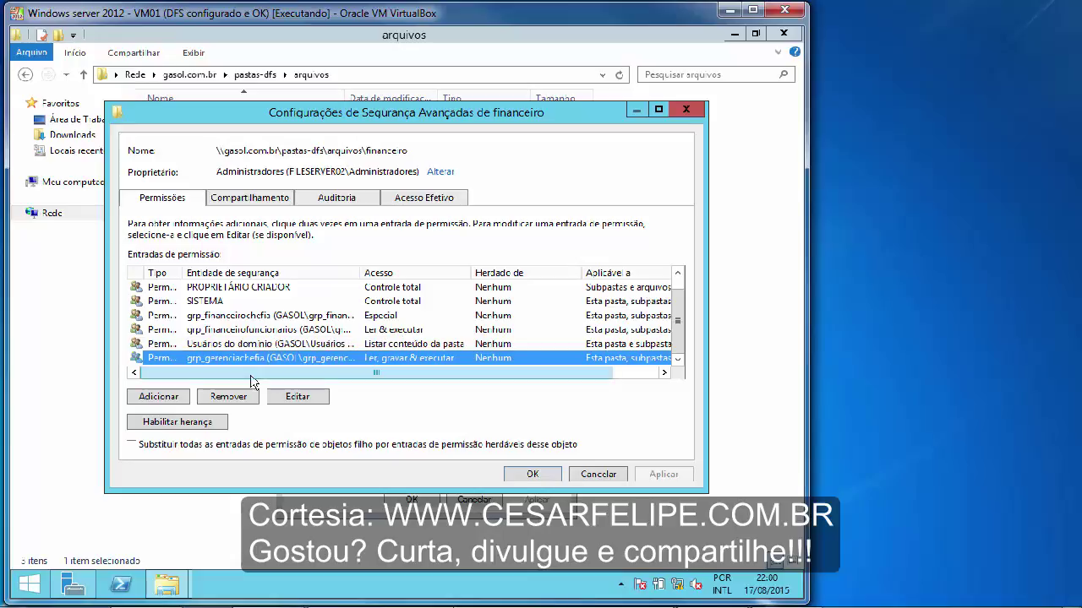
click(311, 399)
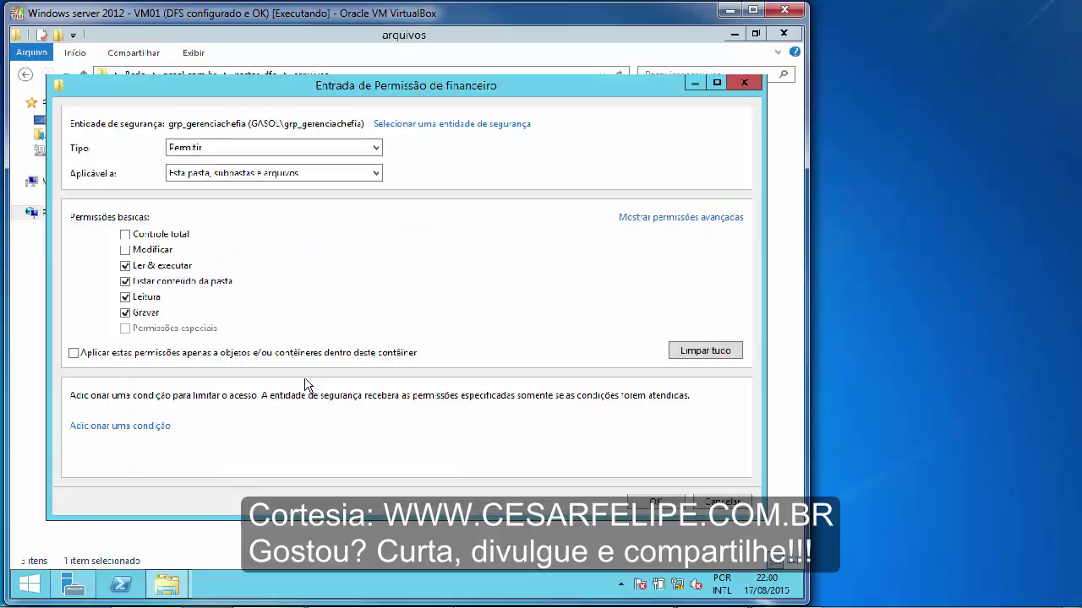
click(647, 218)
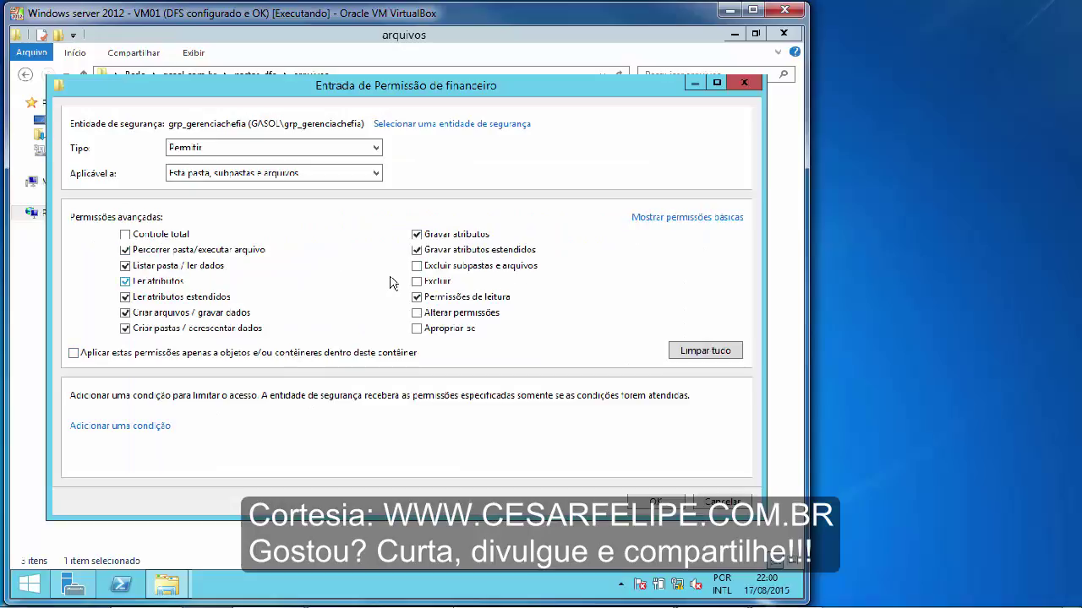
click(125, 250)
click(725, 505)
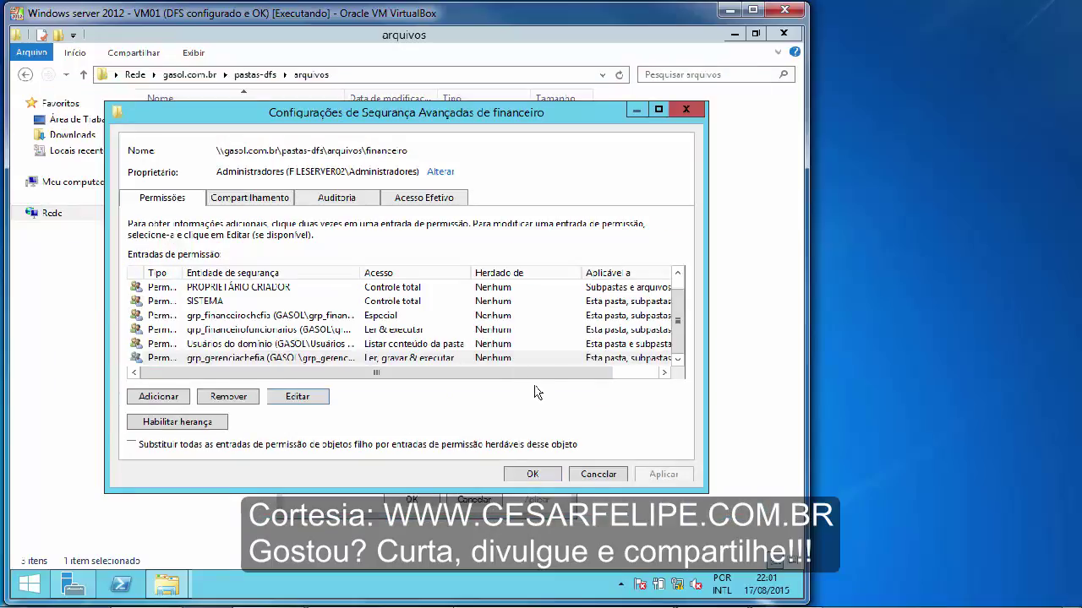
click(226, 362)
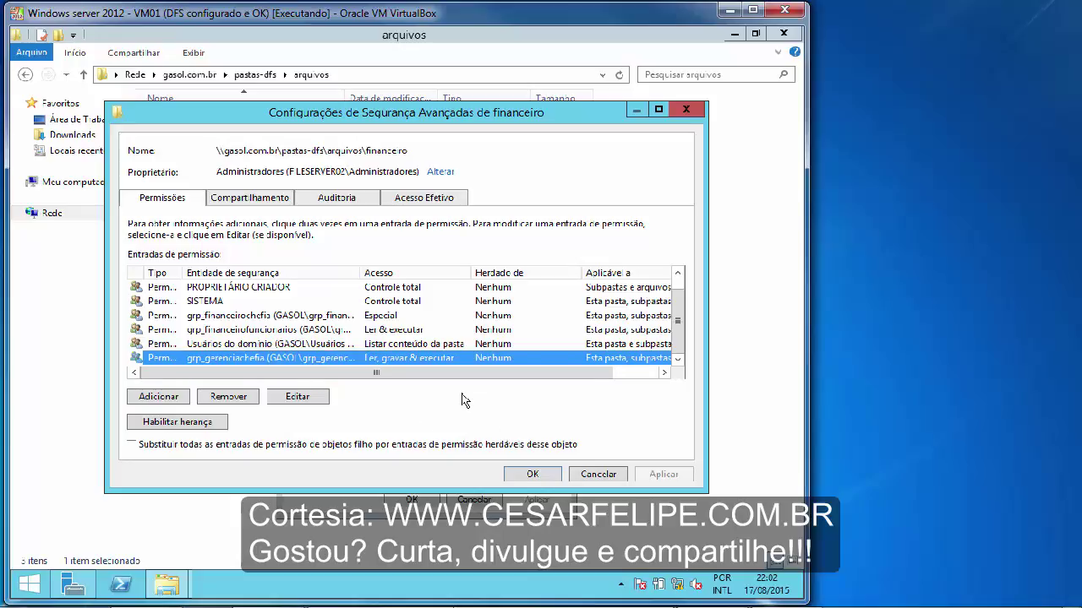
- Close financeiro's Advanced Security and Properties dialogs, then close the financeiro window on Windows 7
click(593, 478)
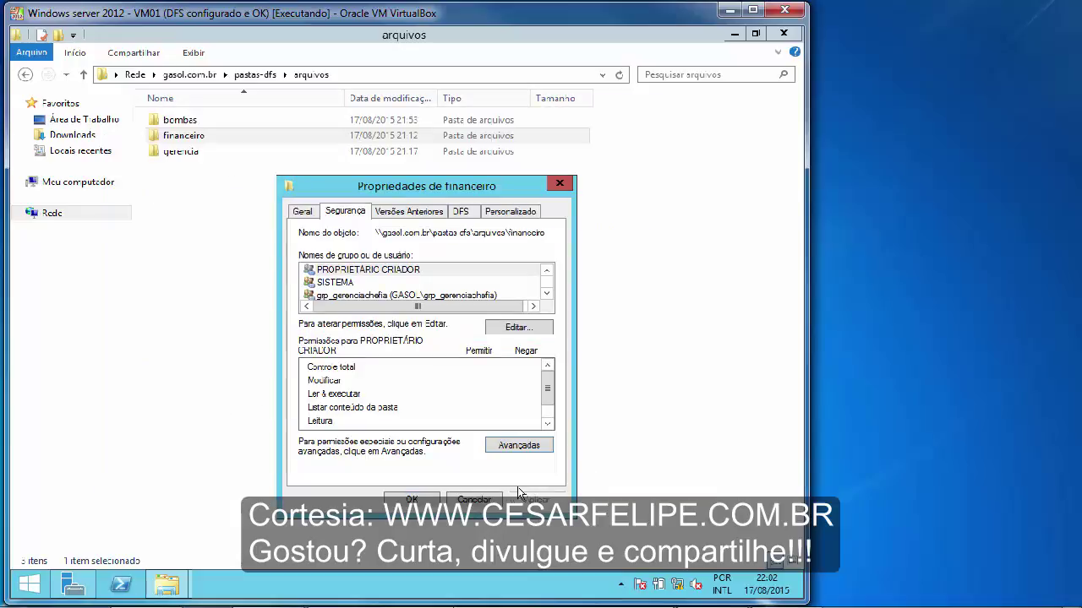
click(479, 500)
click(426, 382)
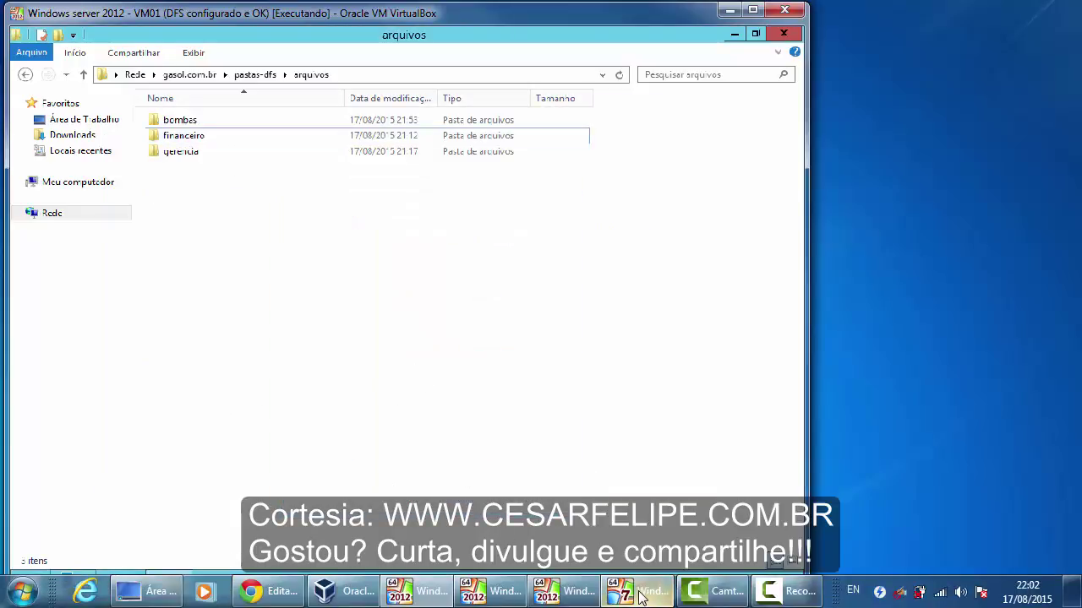
click(644, 596)
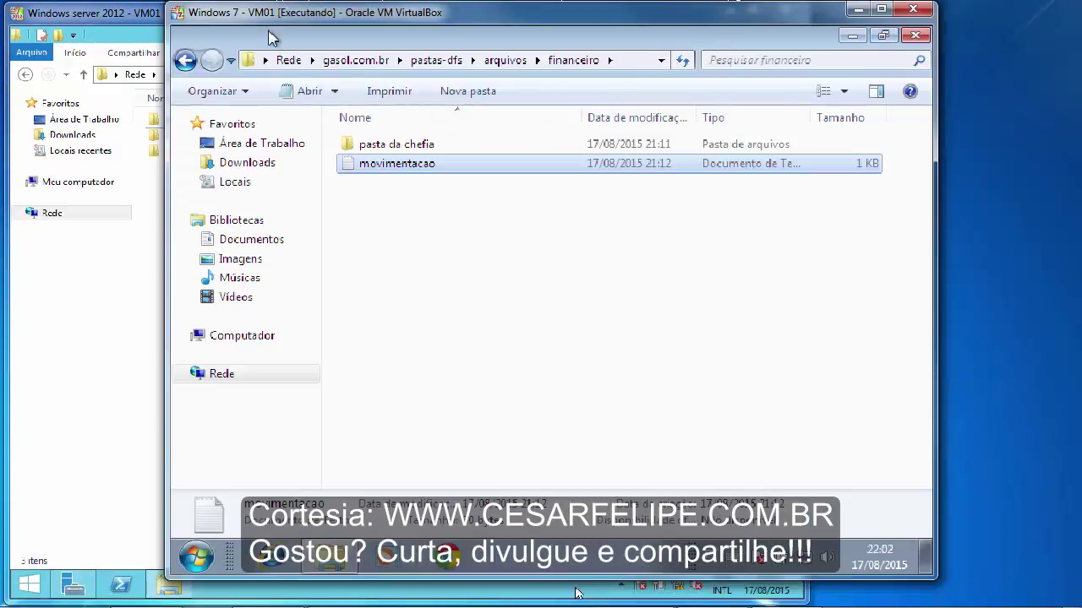
click(144, 17)
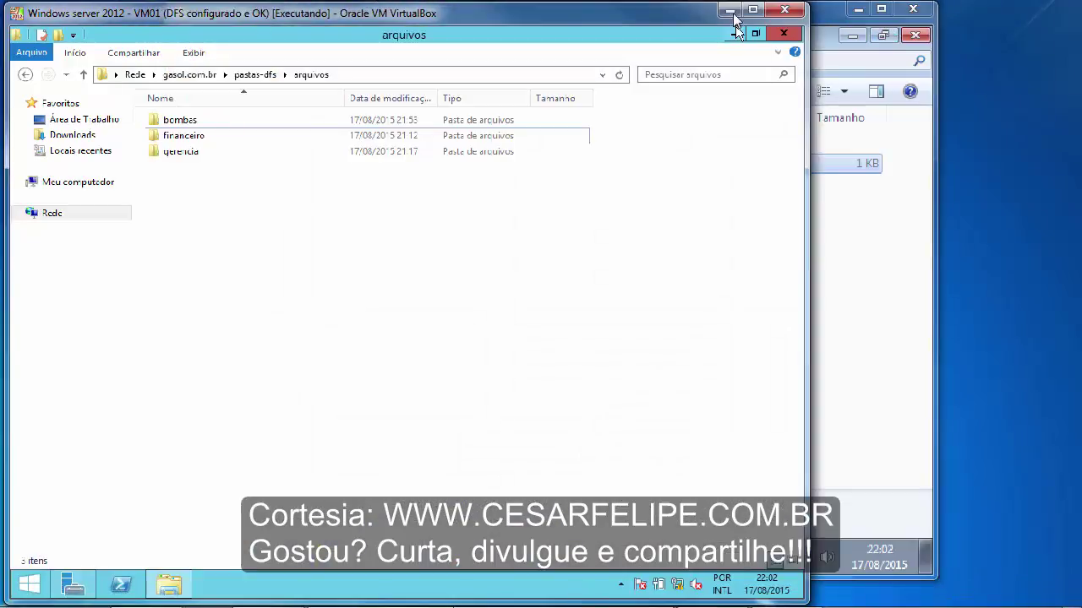
click(729, 11)
click(495, 316)
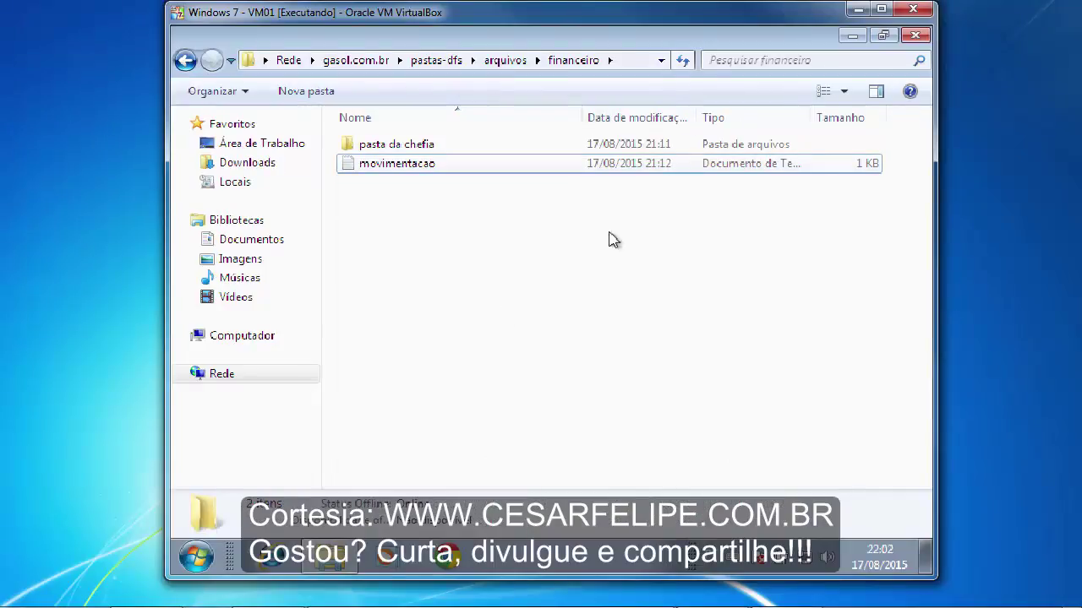
click(915, 36)
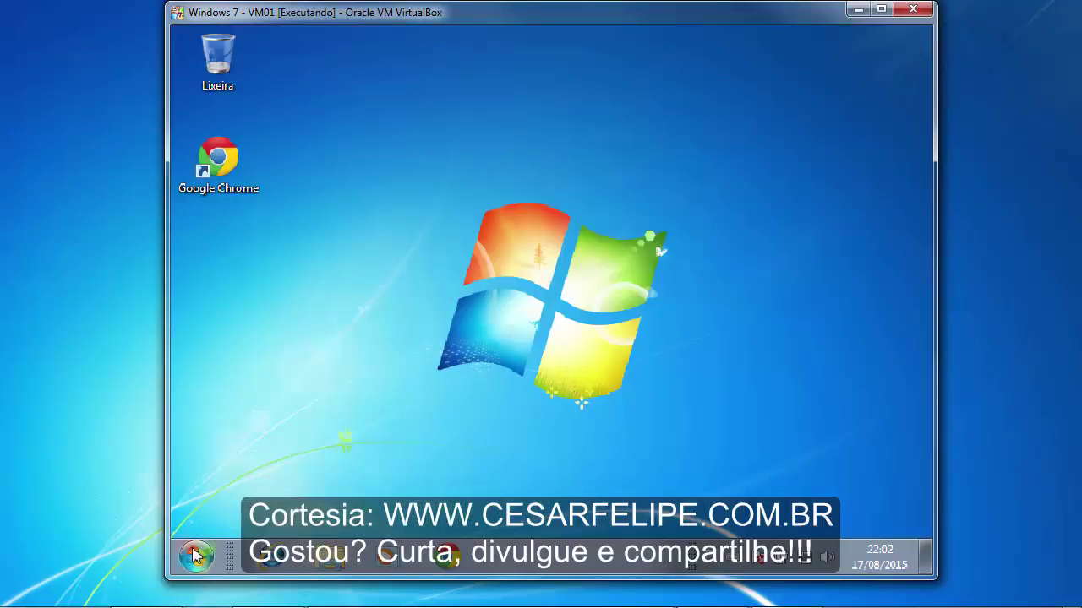
- Log off the Windows 7 user and submit a different GASOL user's name and password via Outro Usuário
click(195, 556)
mouse_move(497, 512)
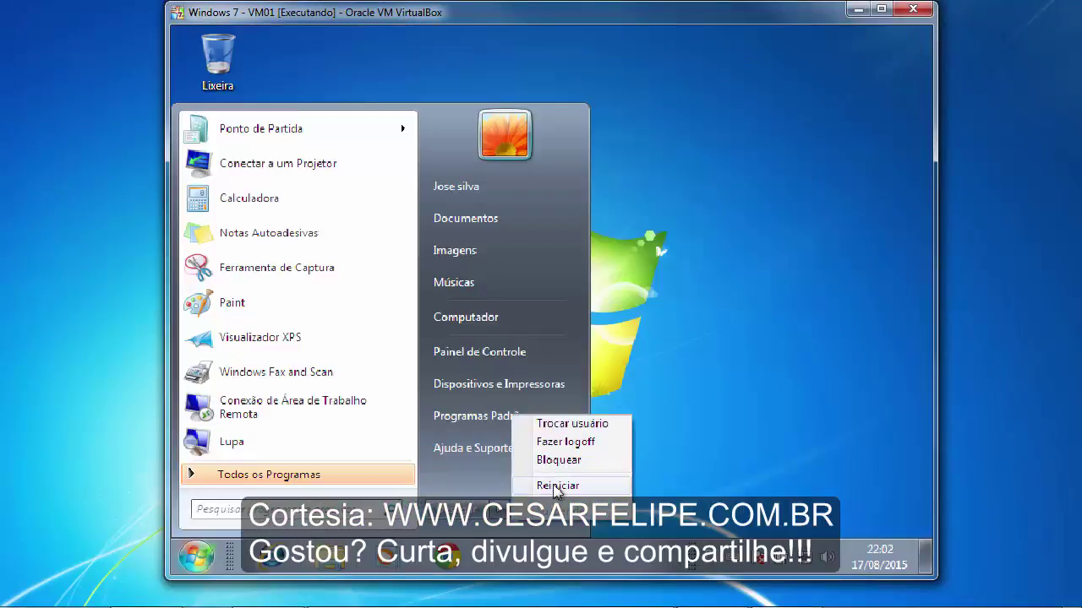
click(579, 442)
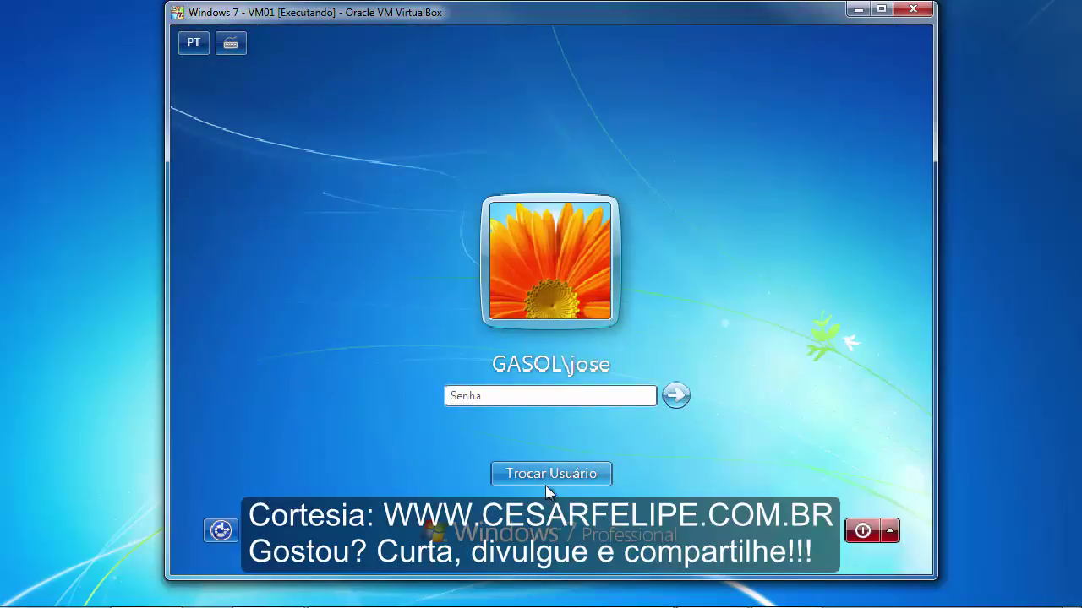
click(545, 475)
click(628, 376)
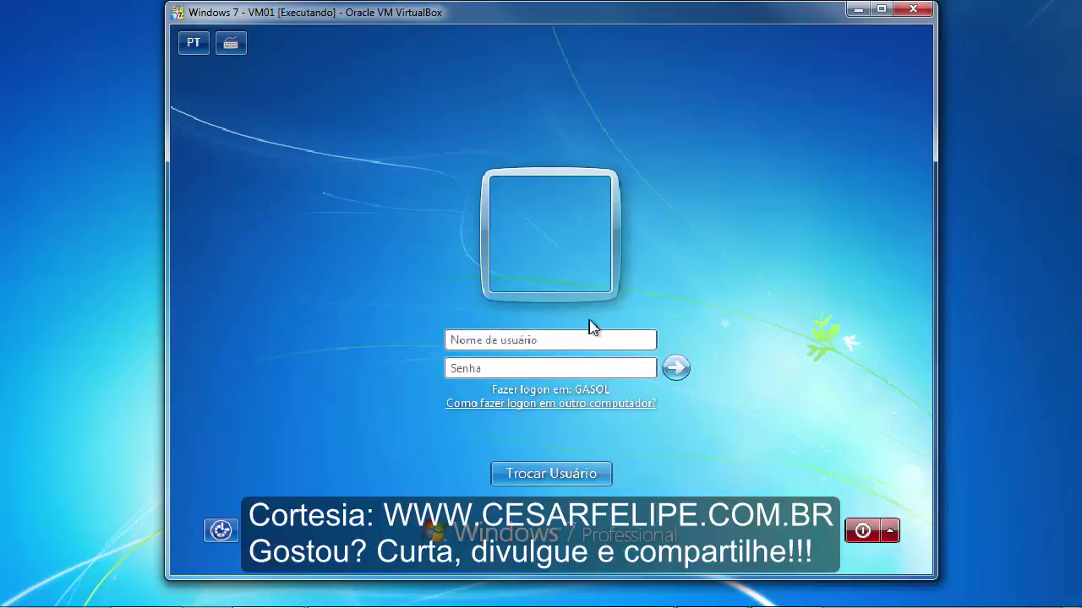
click(601, 339)
key(Tab)
text(*)
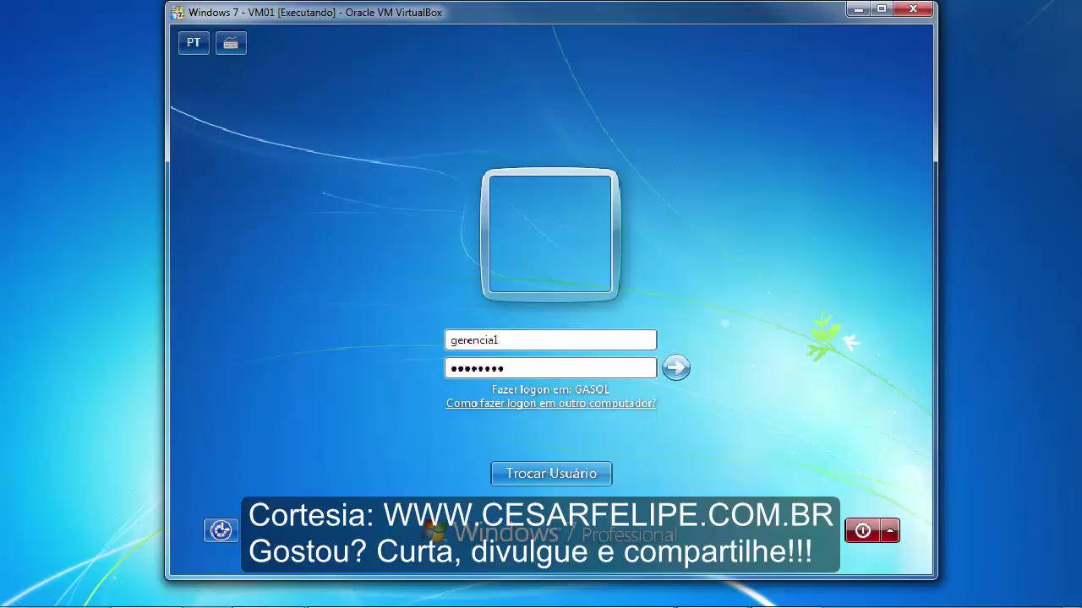
text(*******)
key(Return)
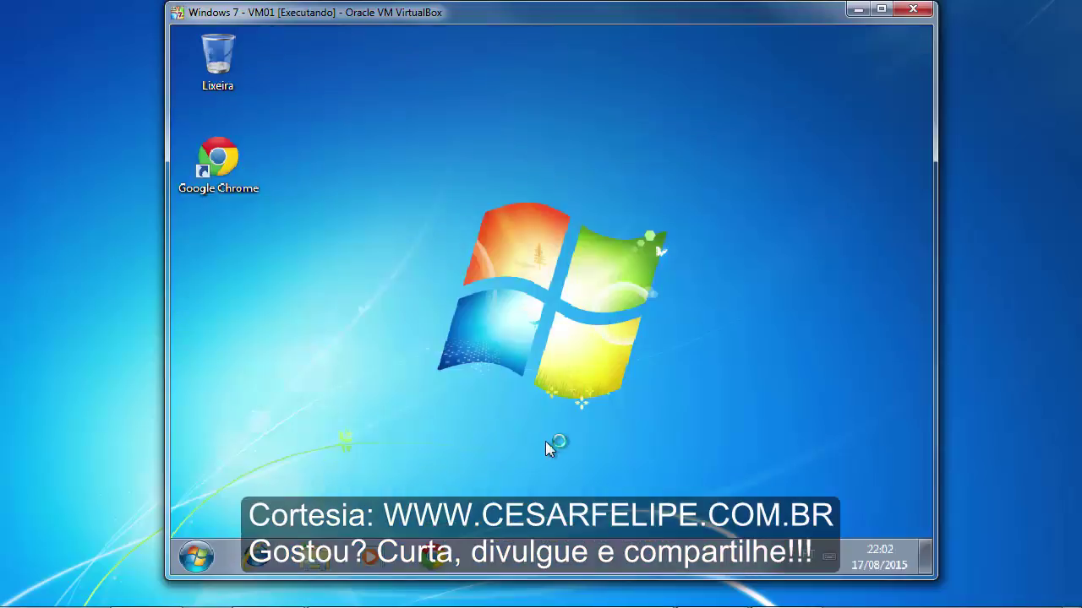
- Open the pastas-DFS namespace from the Run dialog and browse to arquivos\financeiro
key(super+r)
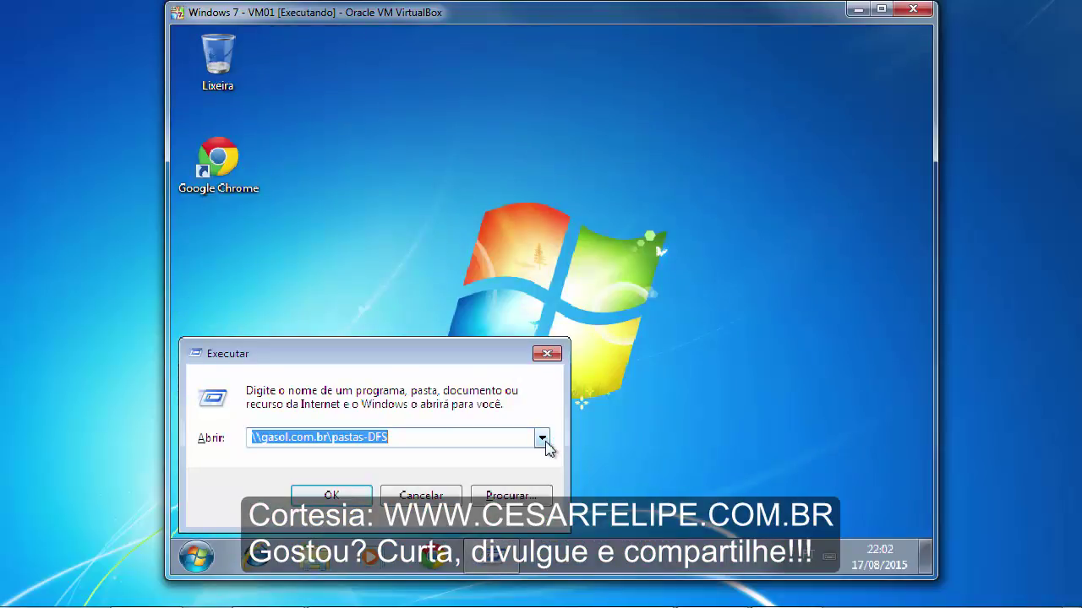
drag(496, 360, 608, 308)
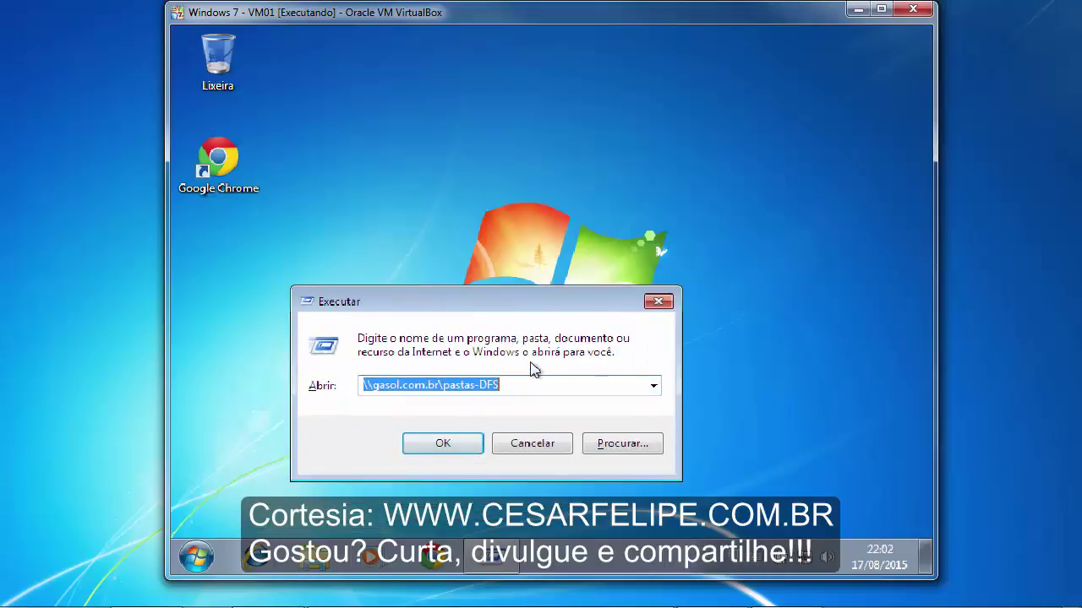
click(443, 443)
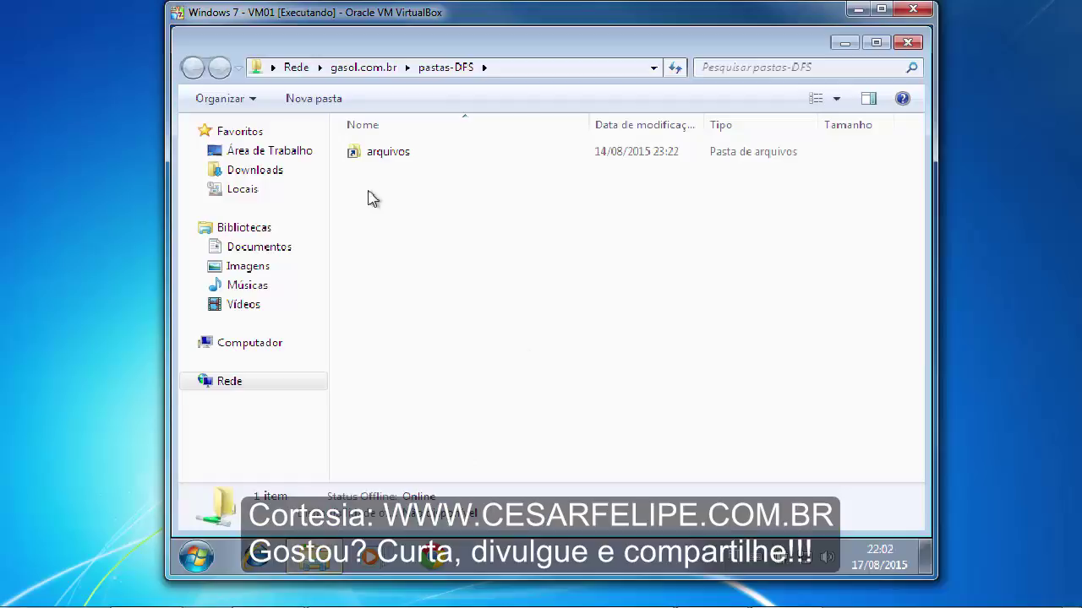
double_click(387, 155)
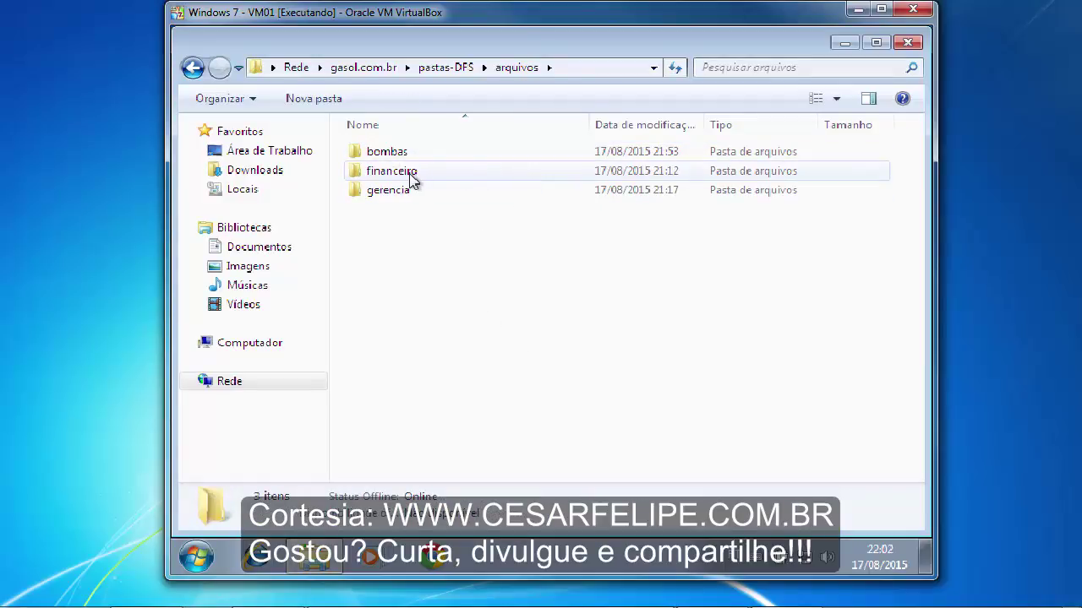
double_click(401, 175)
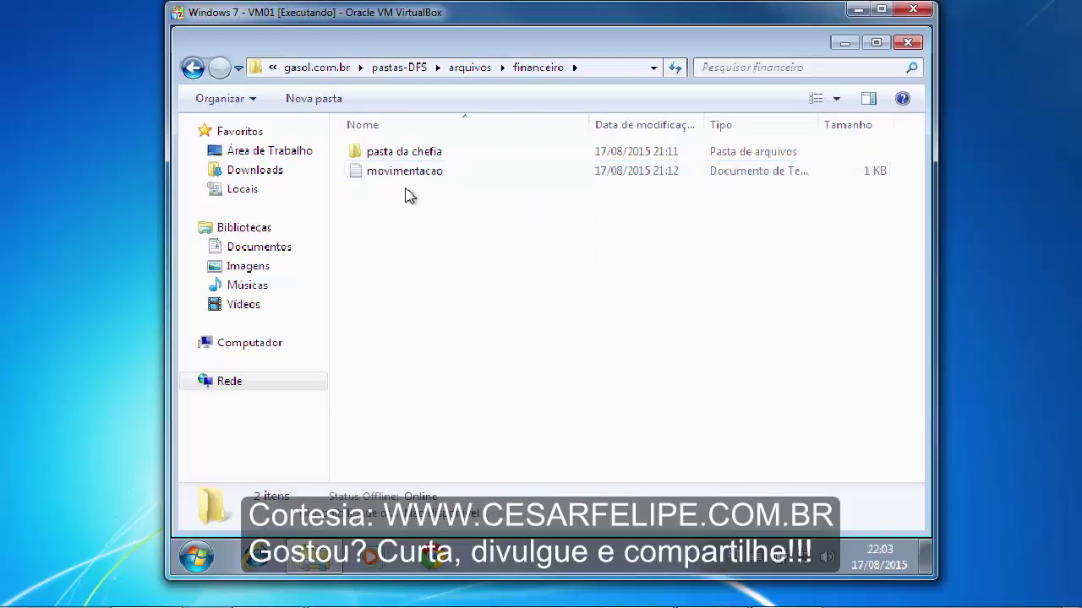
- Add the line 'wqdqbwdoiwq' to movimentacao and save it with Salvar
double_click(427, 169)
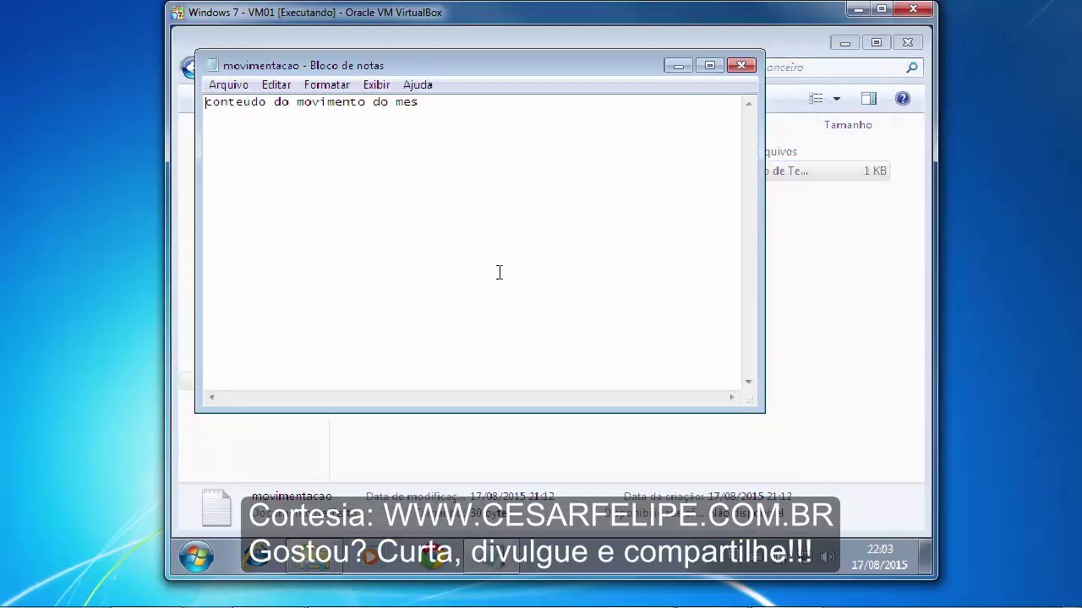
key(Return)
text(wqdqbwdoiwq)
click(741, 65)
click(488, 302)
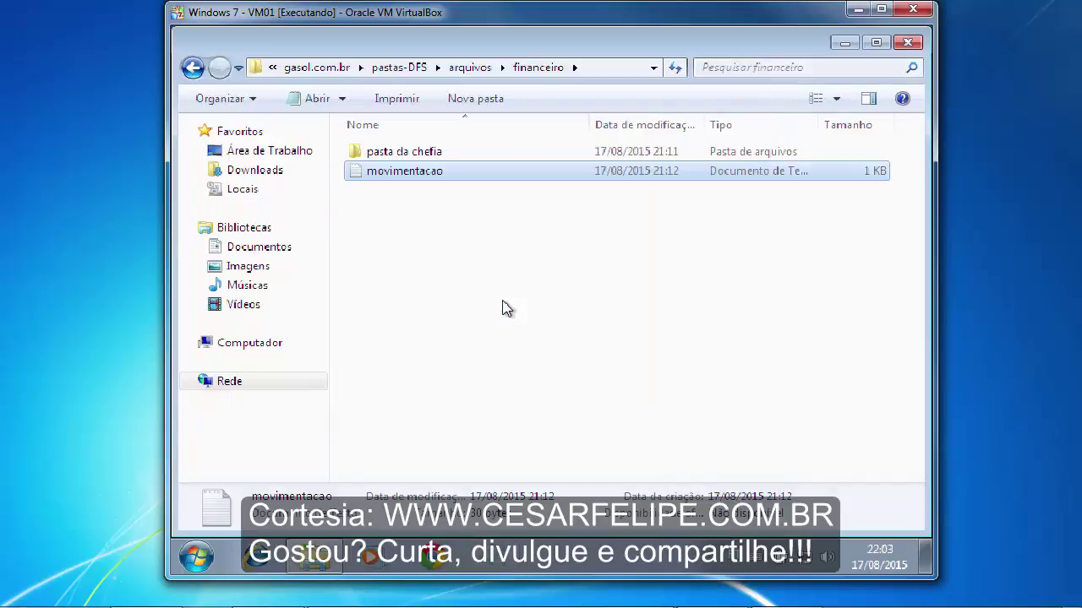
- Create a new text document in financeiro named 'criado pelo gerente'
right_click(459, 277)
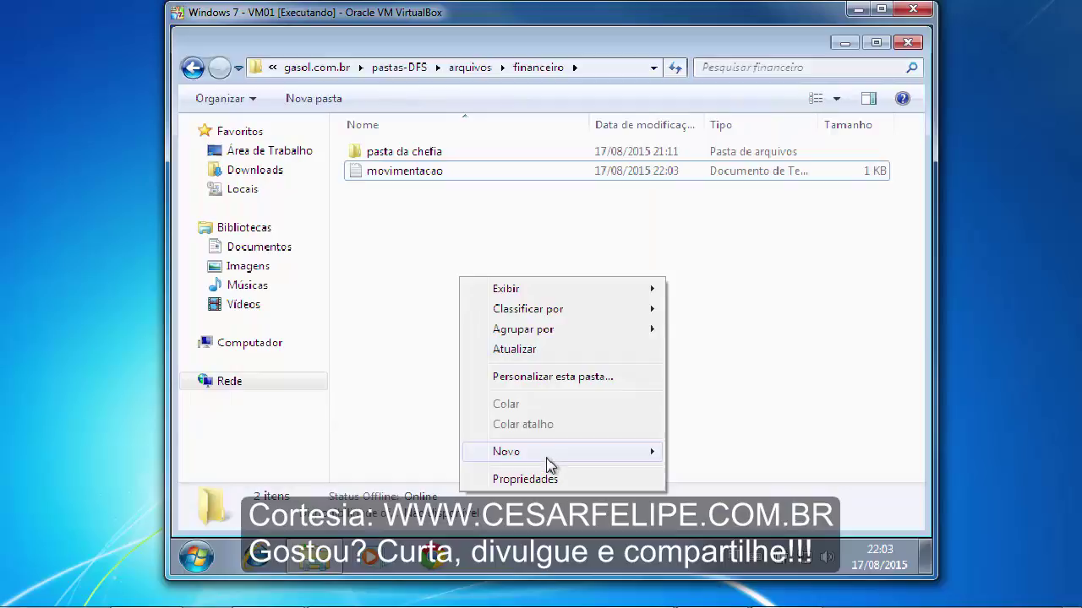
mouse_move(619, 457)
click(706, 413)
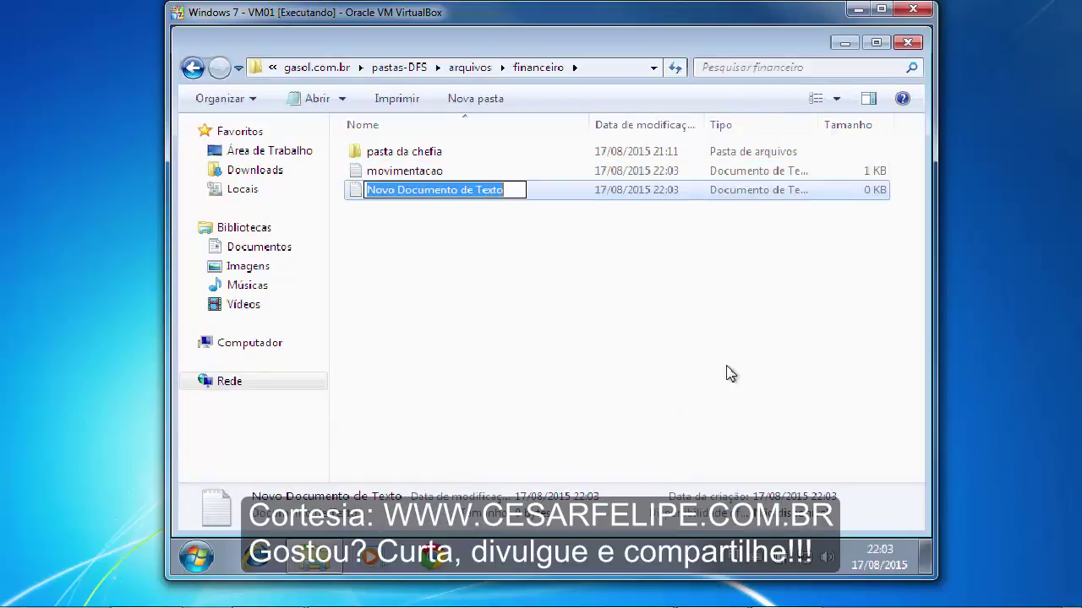
text(criado p)
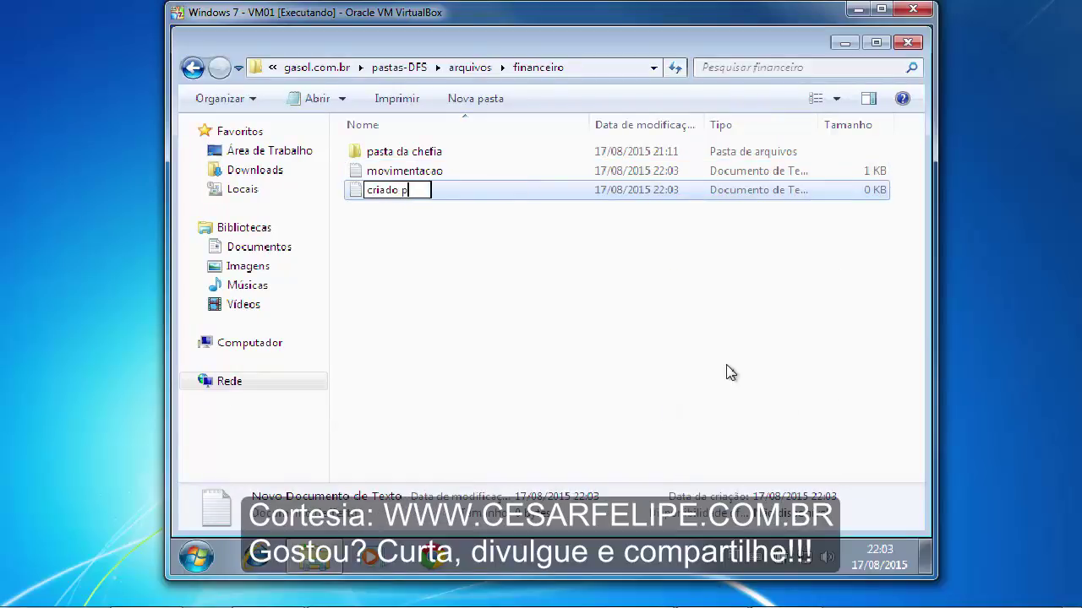
text(elo geren)
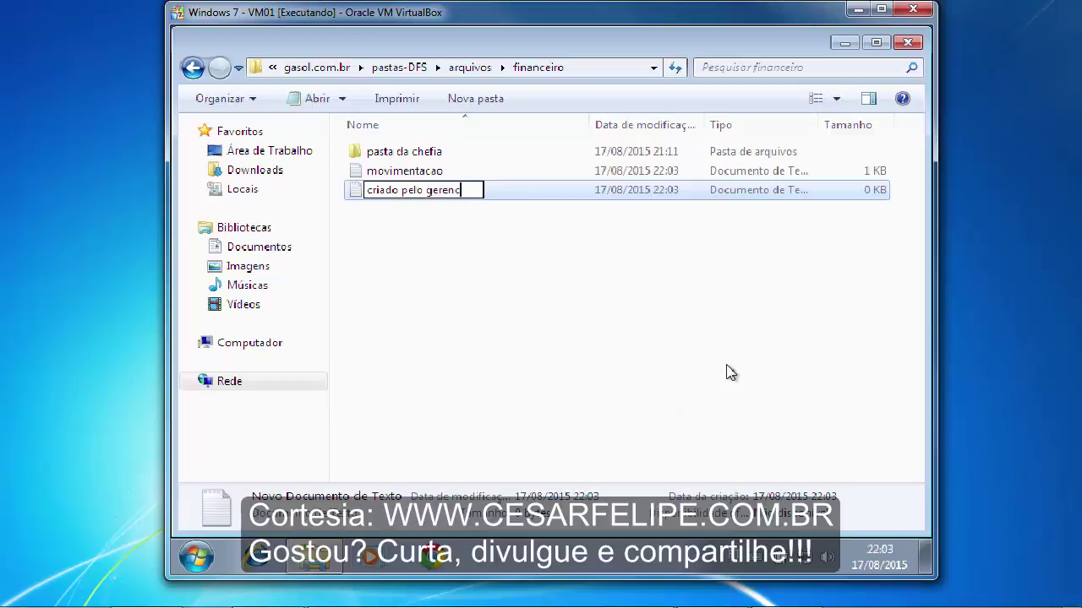
text(te)
key(Return)
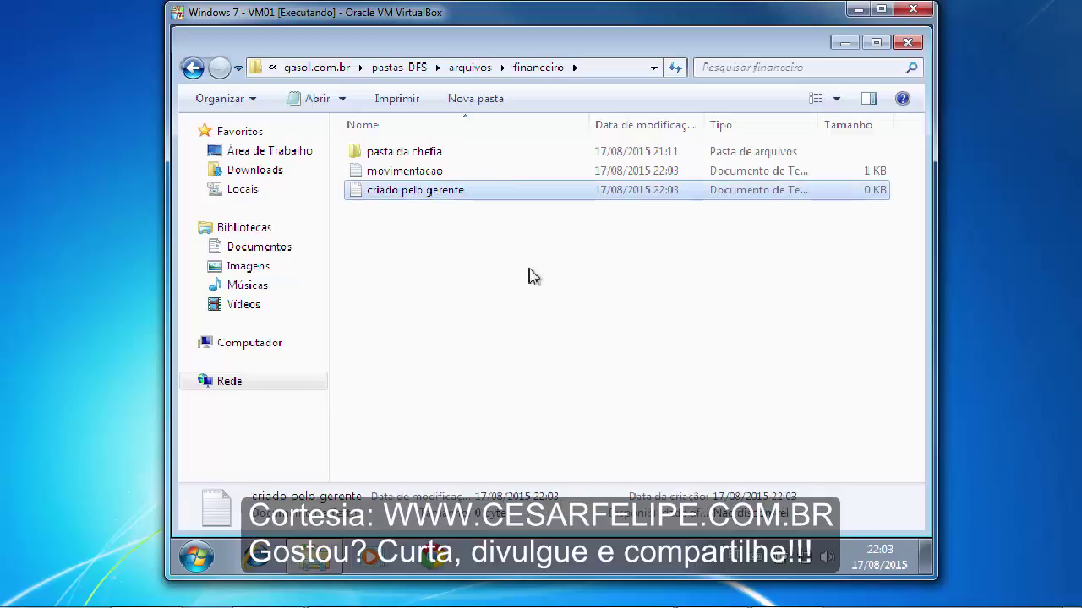
- Write 'oi gente' into criado pelo gerente and save it
double_click(476, 200)
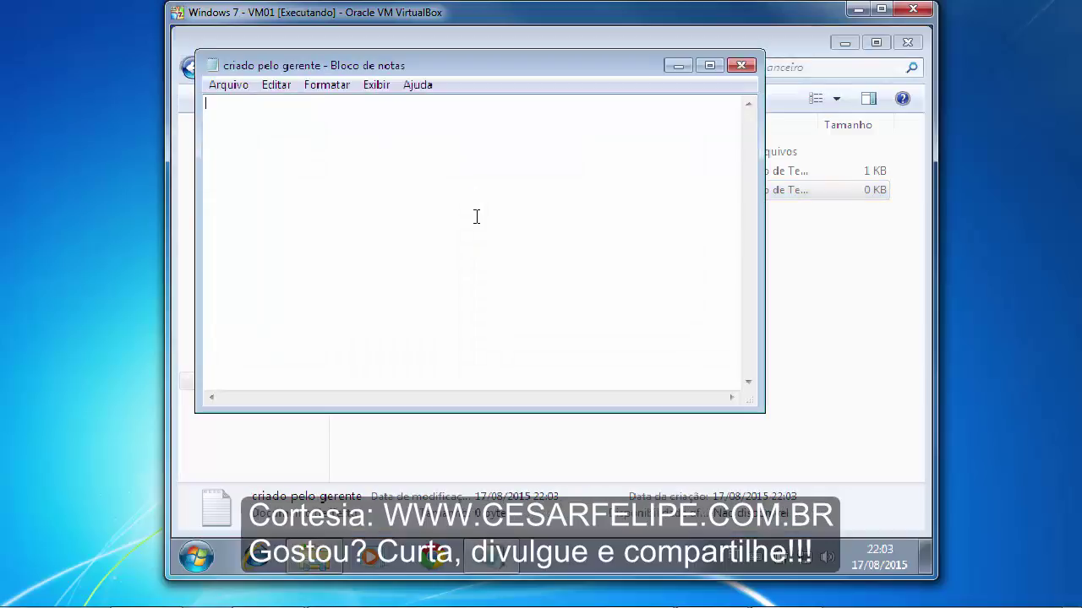
text(oi gente)
click(741, 66)
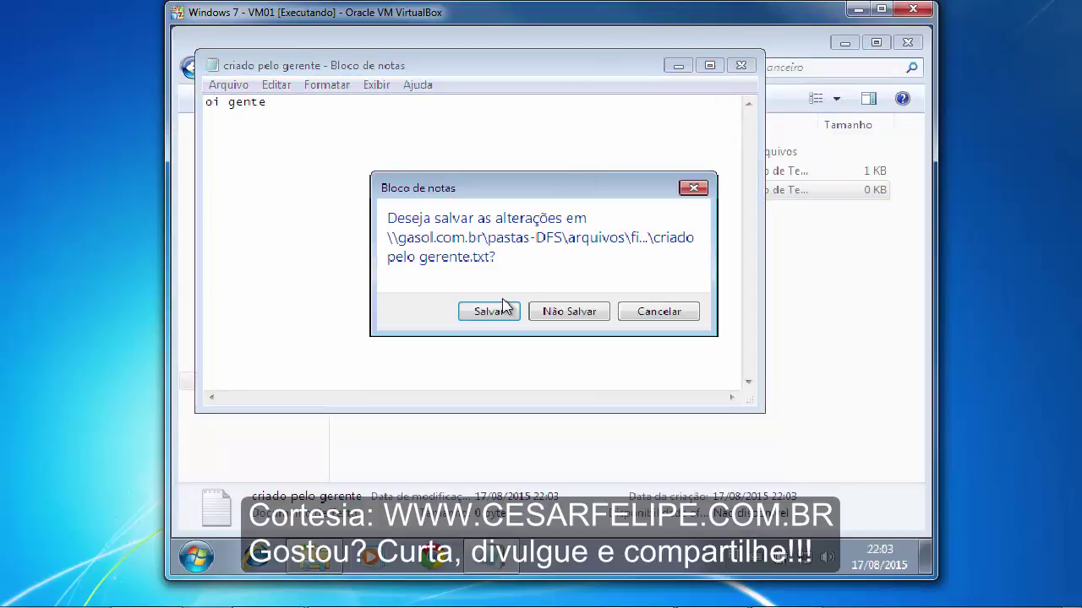
click(500, 311)
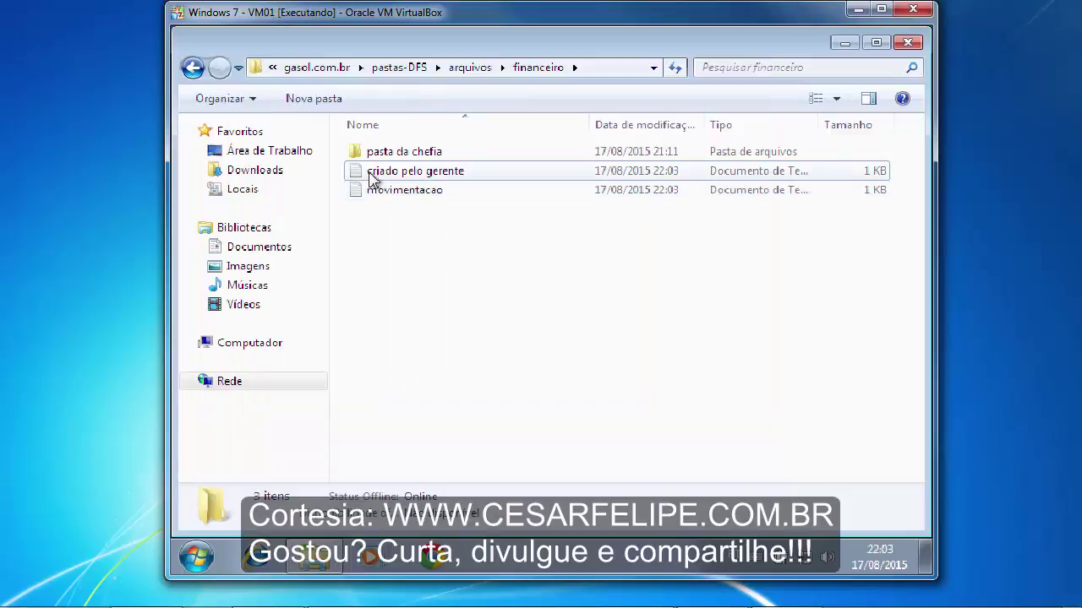
- Try deleting movimentacao, confirm with Sim, and dismiss the Acesso Negado refusal
click(373, 190)
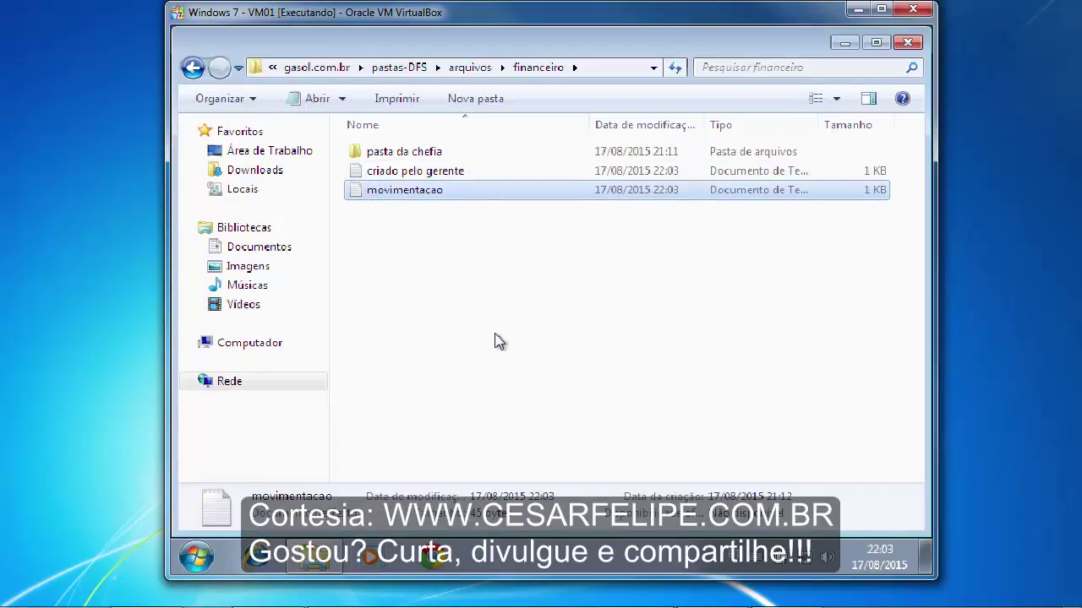
key(Delete)
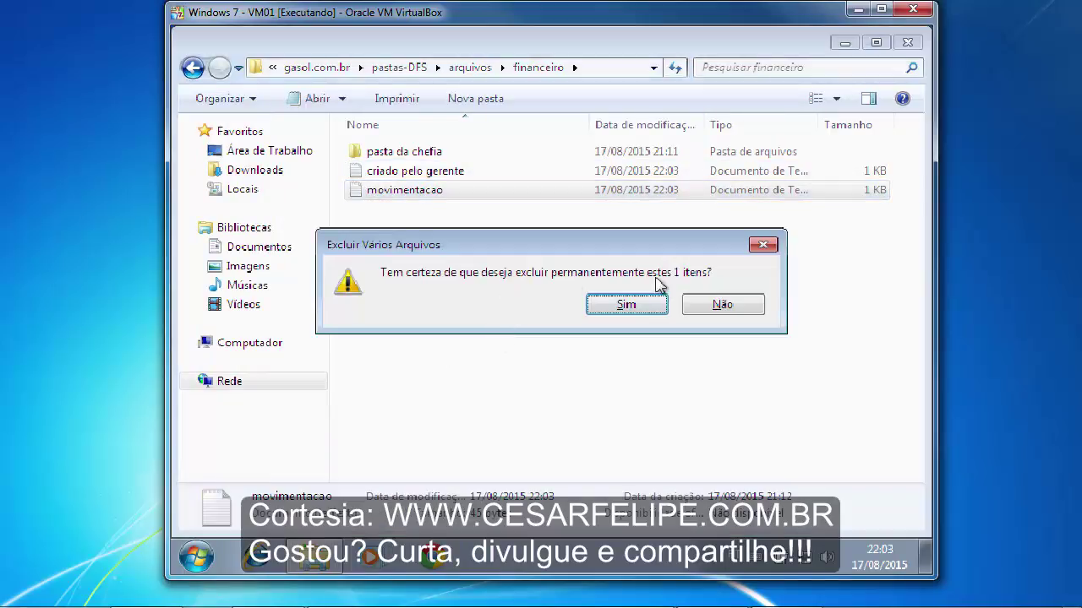
click(626, 305)
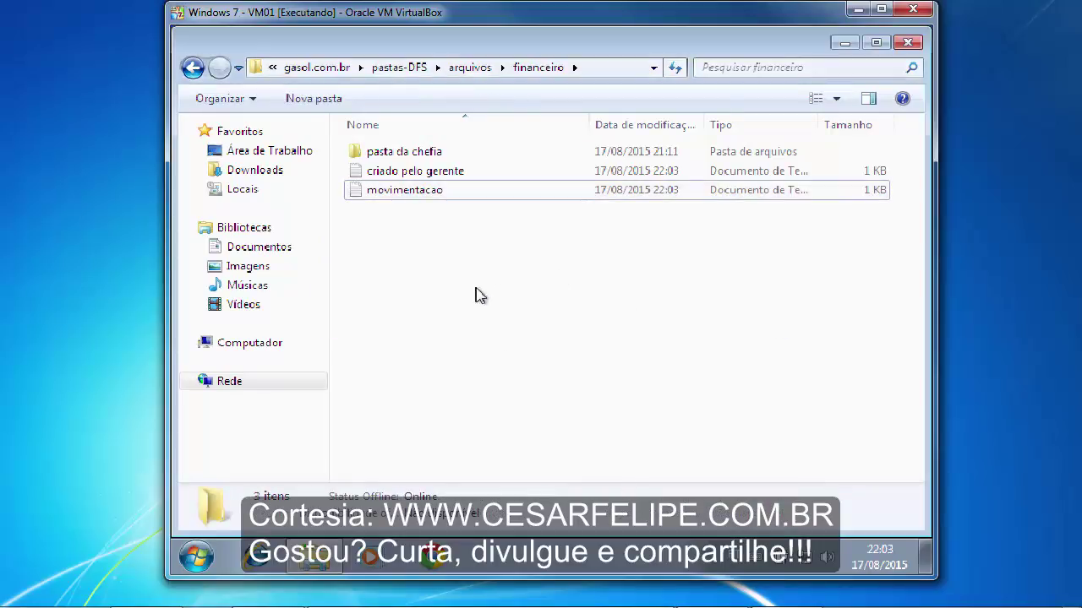
click(378, 193)
click(466, 276)
click(356, 199)
click(507, 340)
click(362, 190)
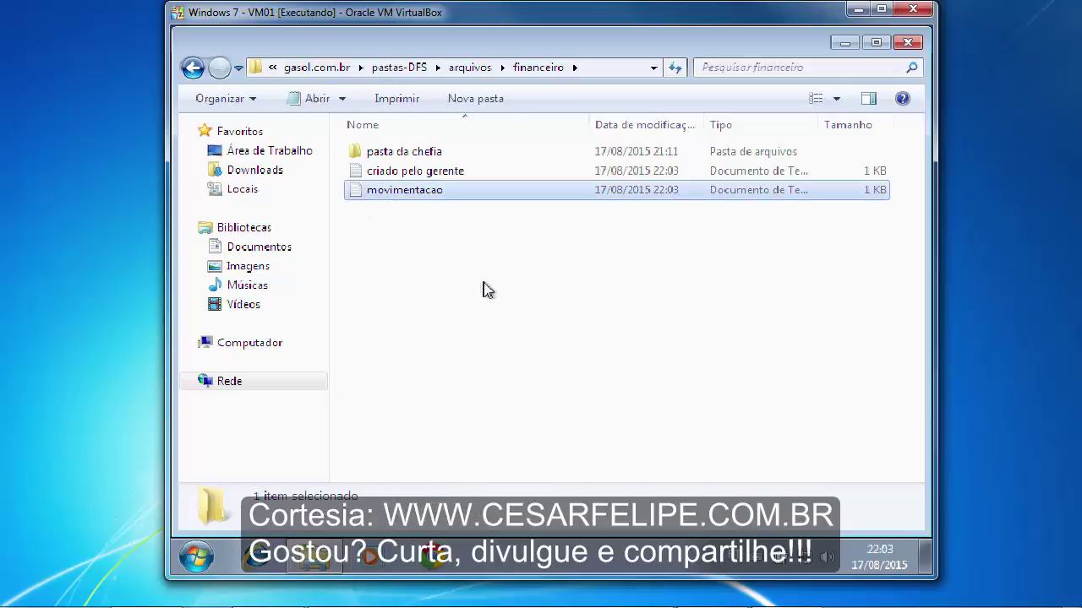
click(520, 330)
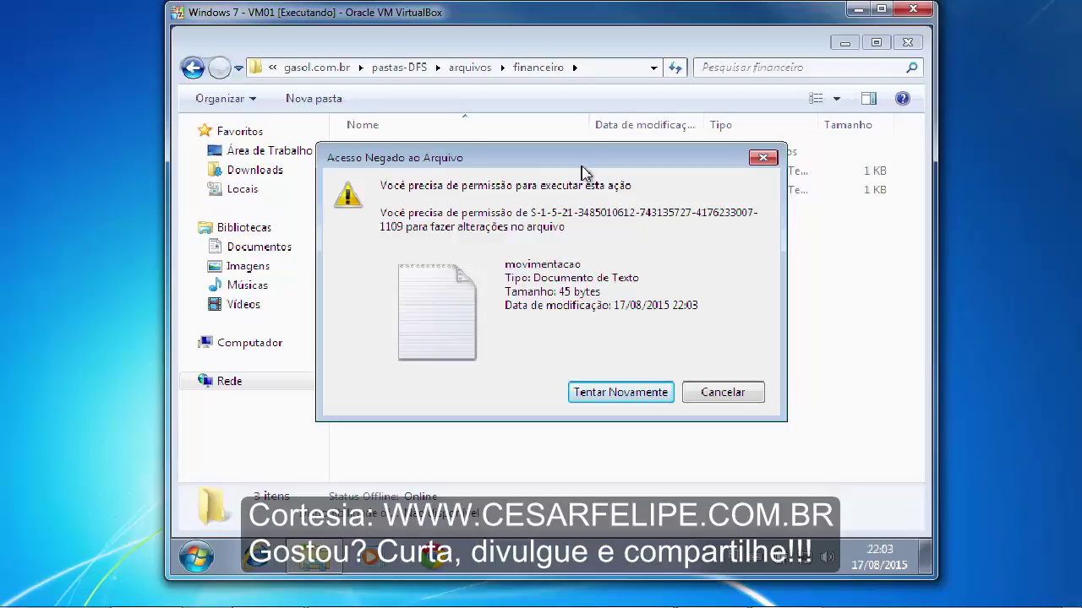
drag(583, 169, 586, 216)
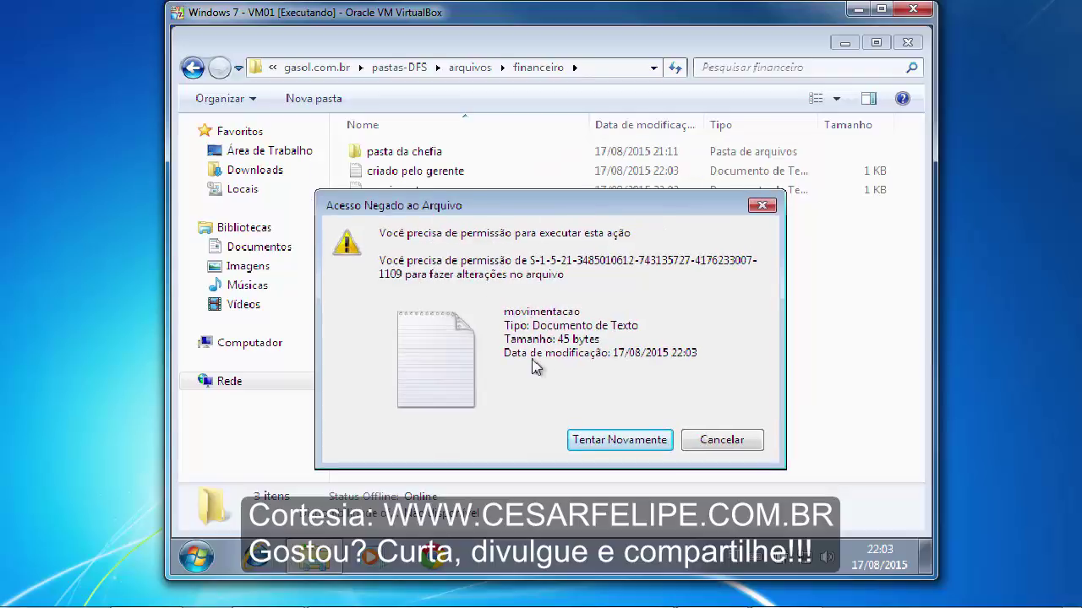
click(729, 443)
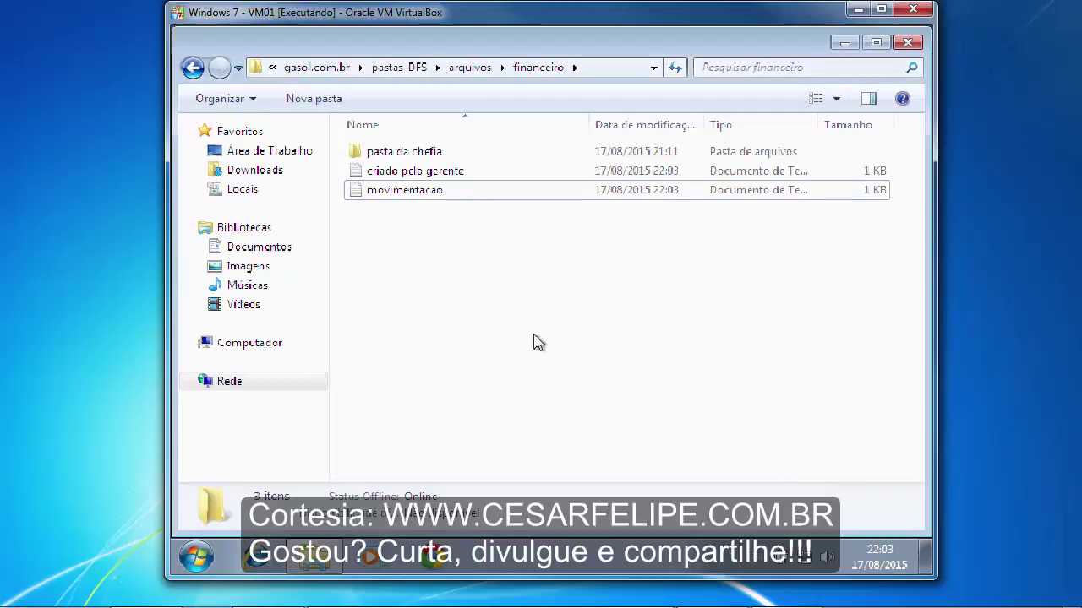
- Delete the criado pelo gerente file and confirm
click(382, 176)
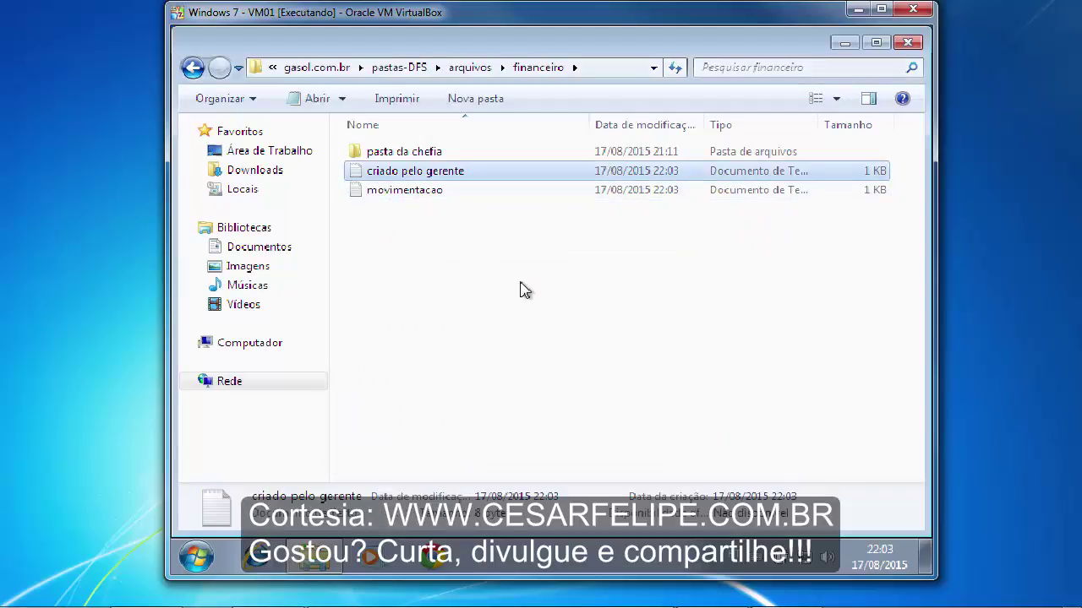
key(Delete)
key(Return)
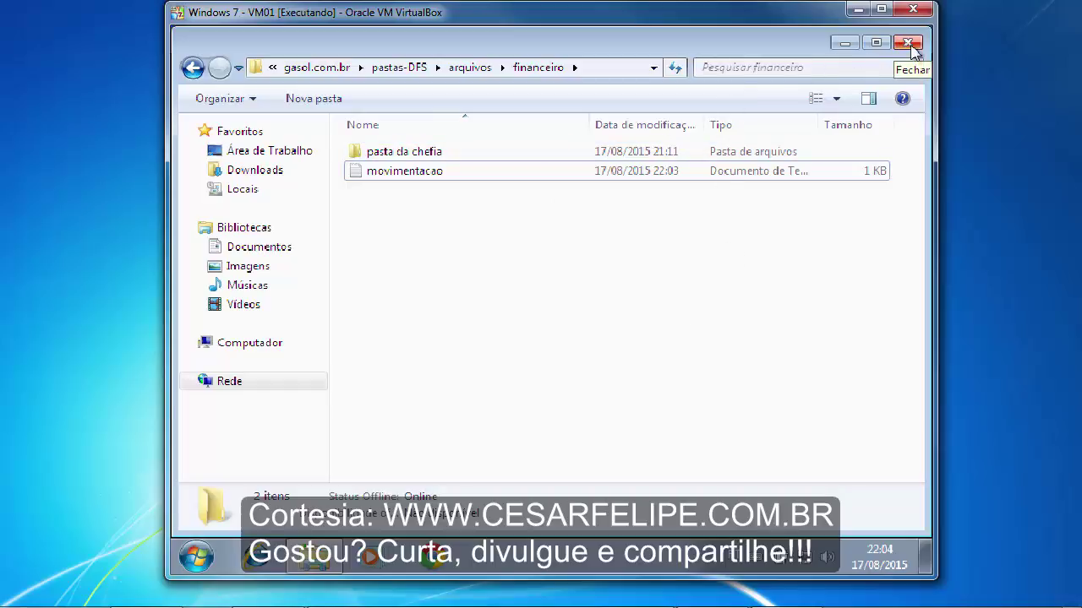
- Close the financeiro window and lock the Windows 7 session with Bloquear
click(908, 44)
click(197, 556)
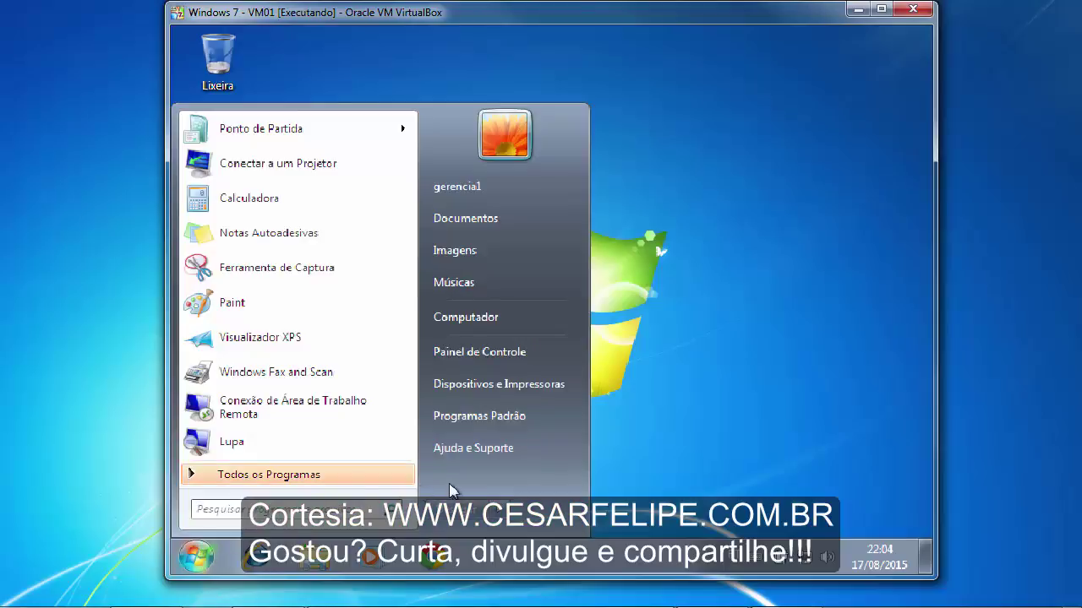
mouse_move(515, 513)
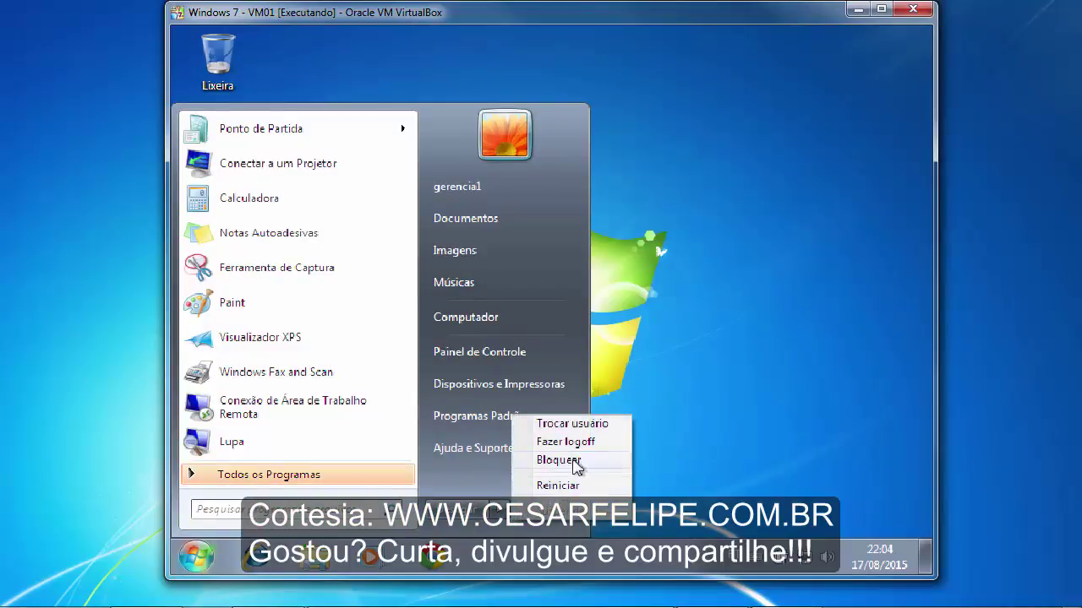
click(581, 443)
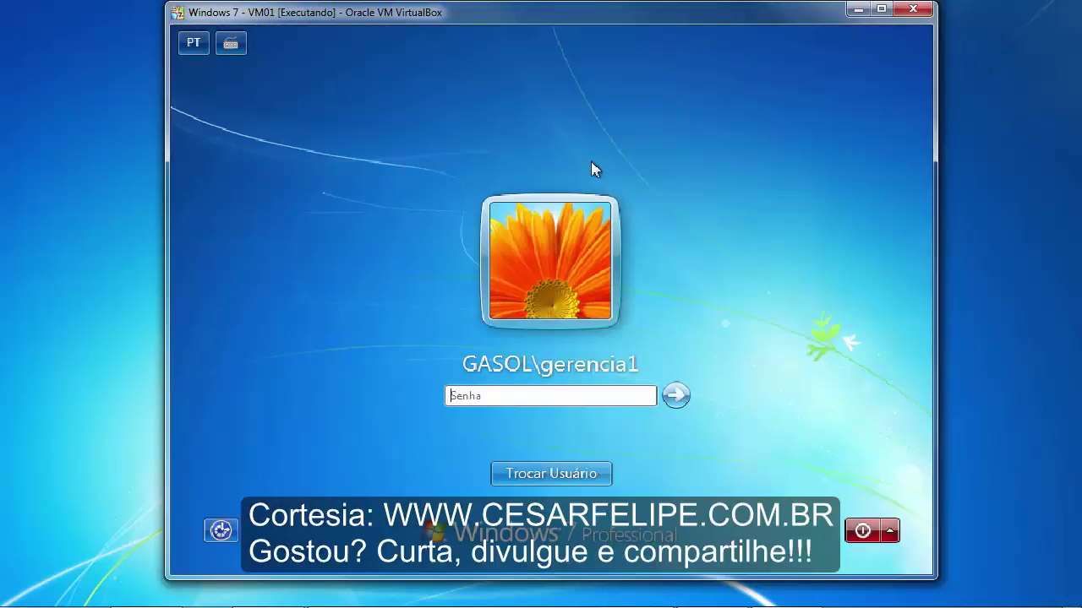
- Sign in as a different domain user through Trocar Usuário > Outro Usuário
click(573, 475)
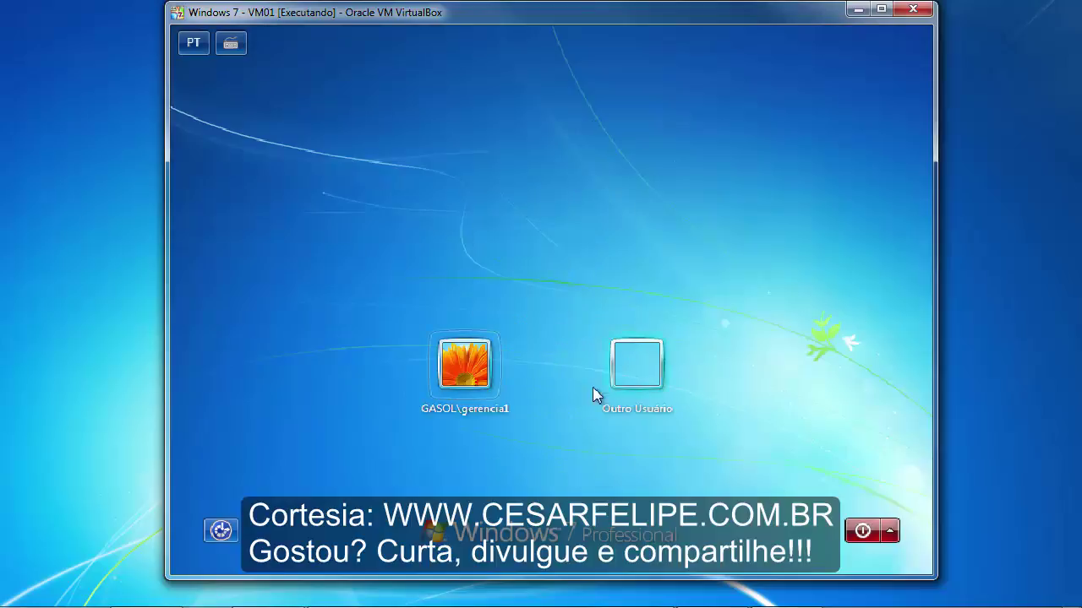
click(636, 363)
click(595, 340)
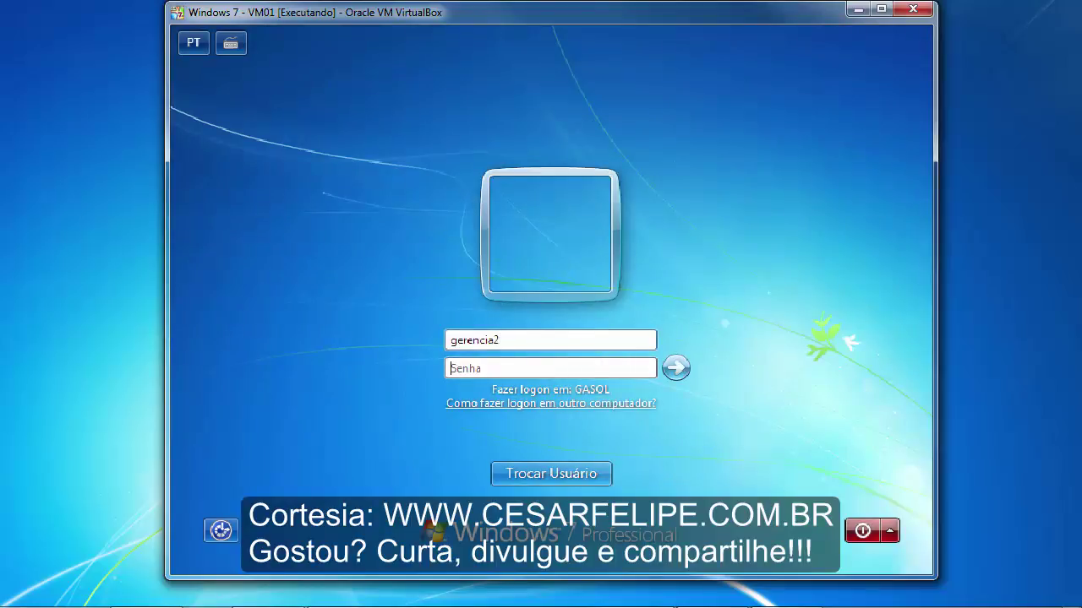
key(Tab)
text(1)
key(Return)
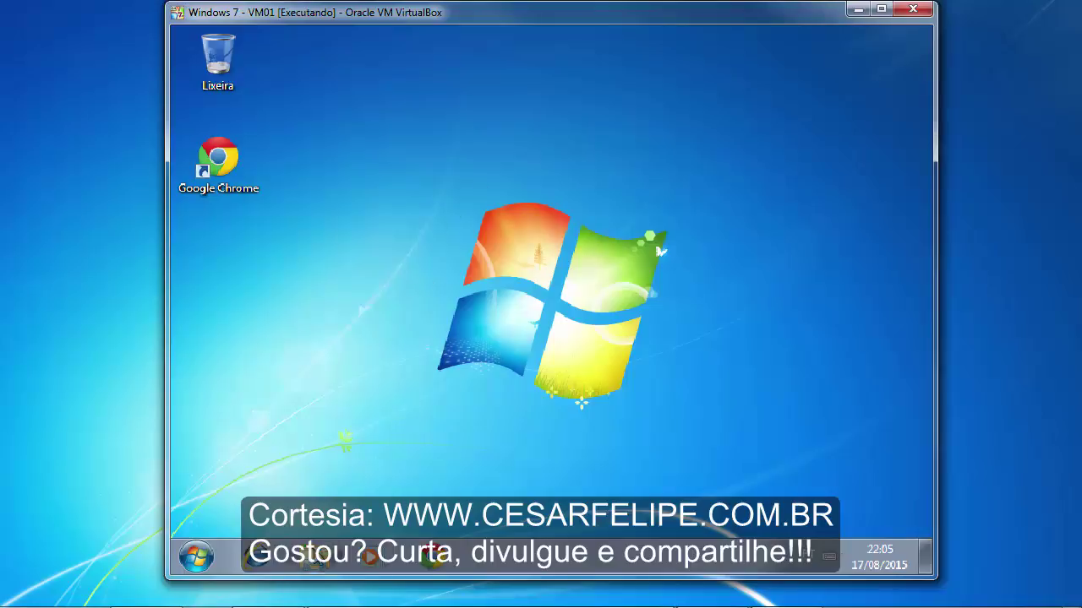
- Browse the Computador drives in Explorer, then close that window
click(315, 556)
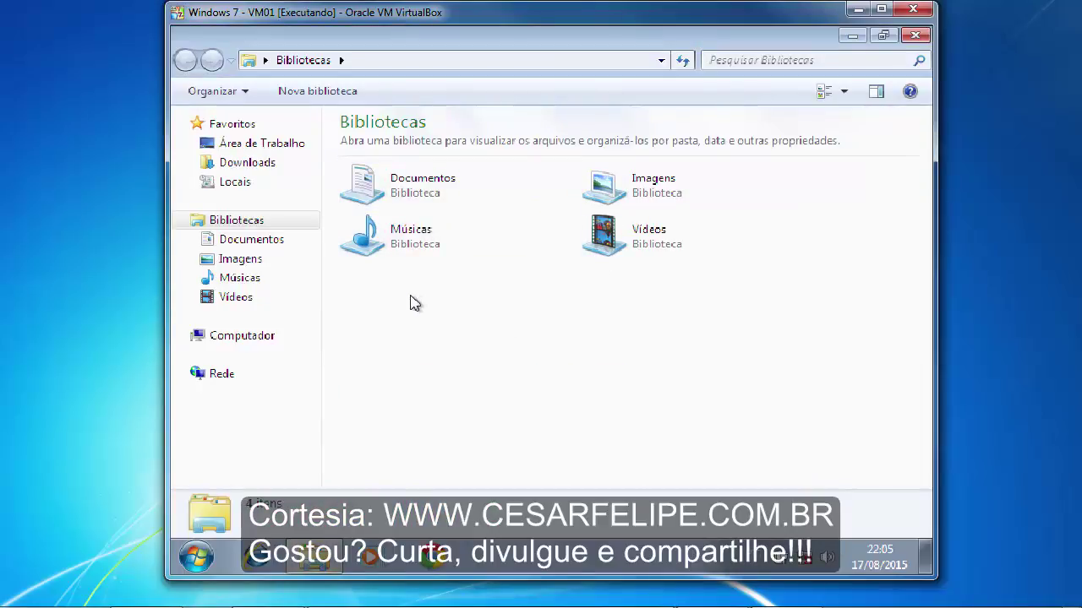
click(235, 340)
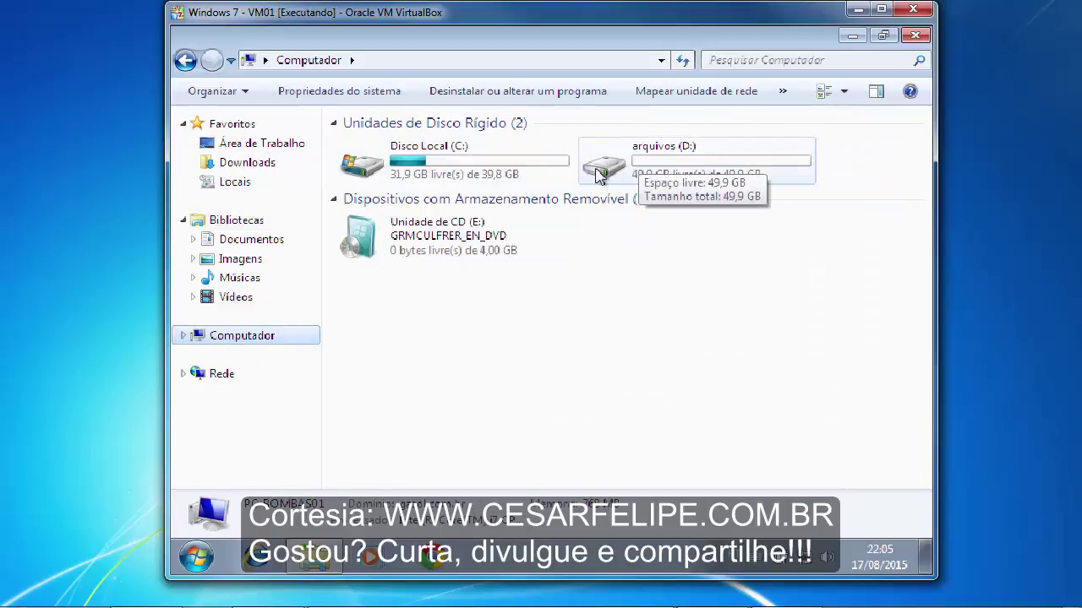
click(914, 37)
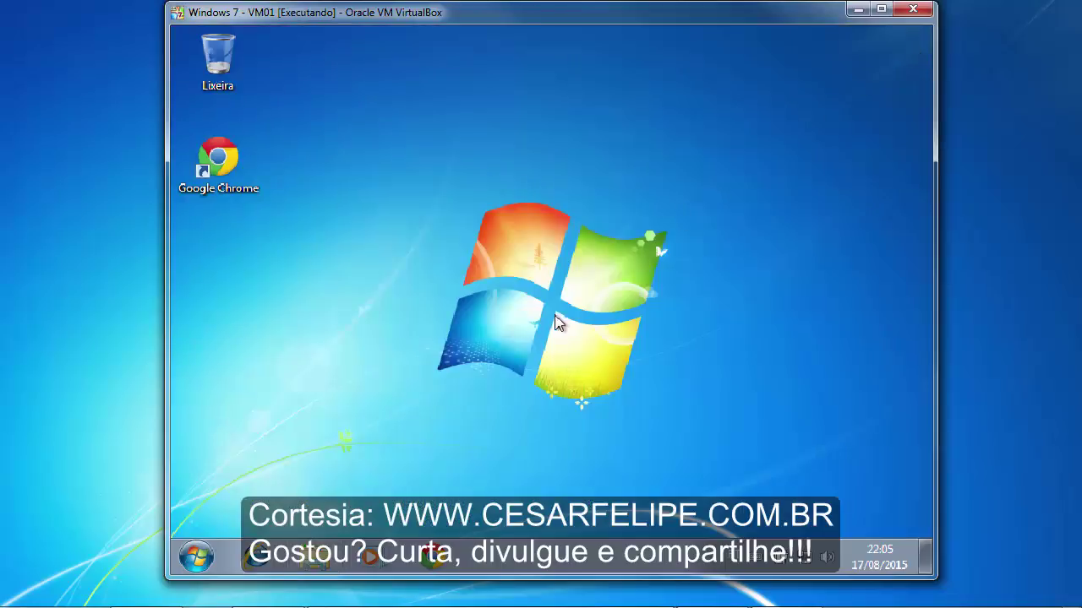
- Switch the keyboard layout and run \\gasol.com.br\pastas-dfs from the Run box
key(super+r)
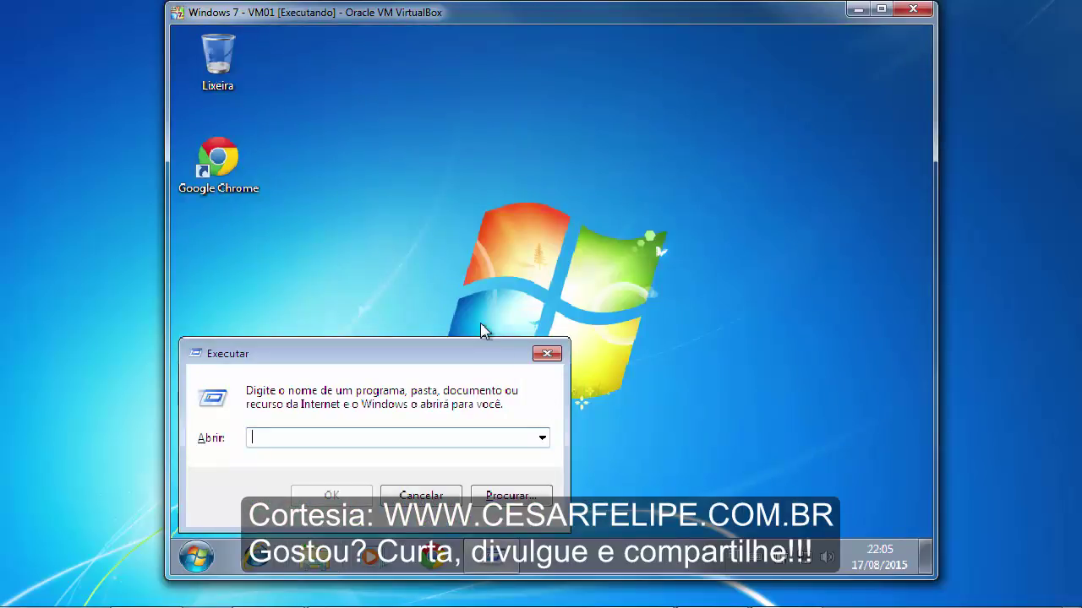
text(]])
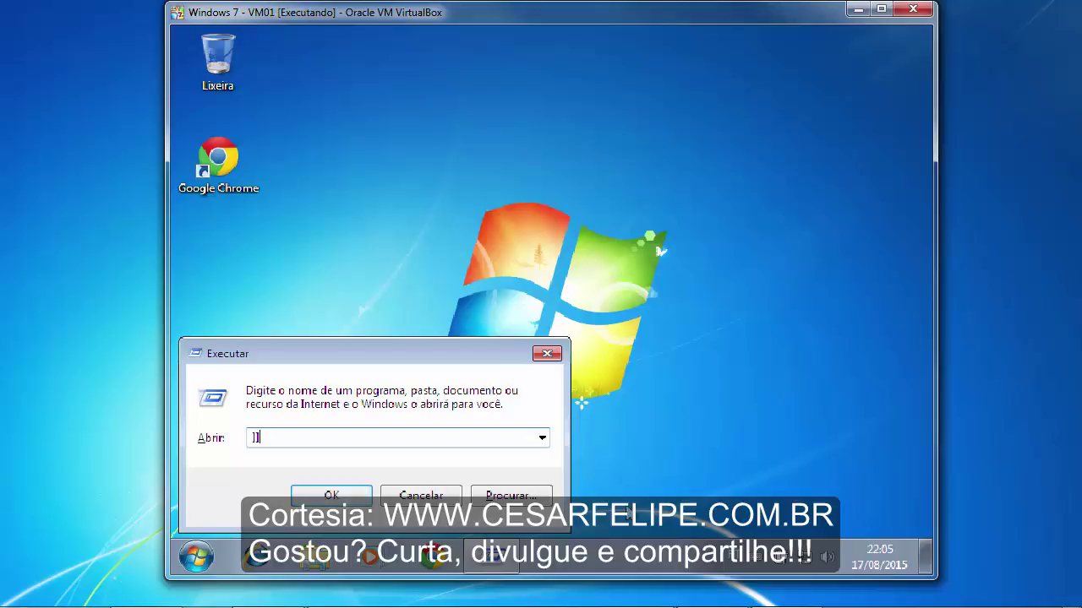
click(733, 559)
click(762, 511)
key(BackSpace)
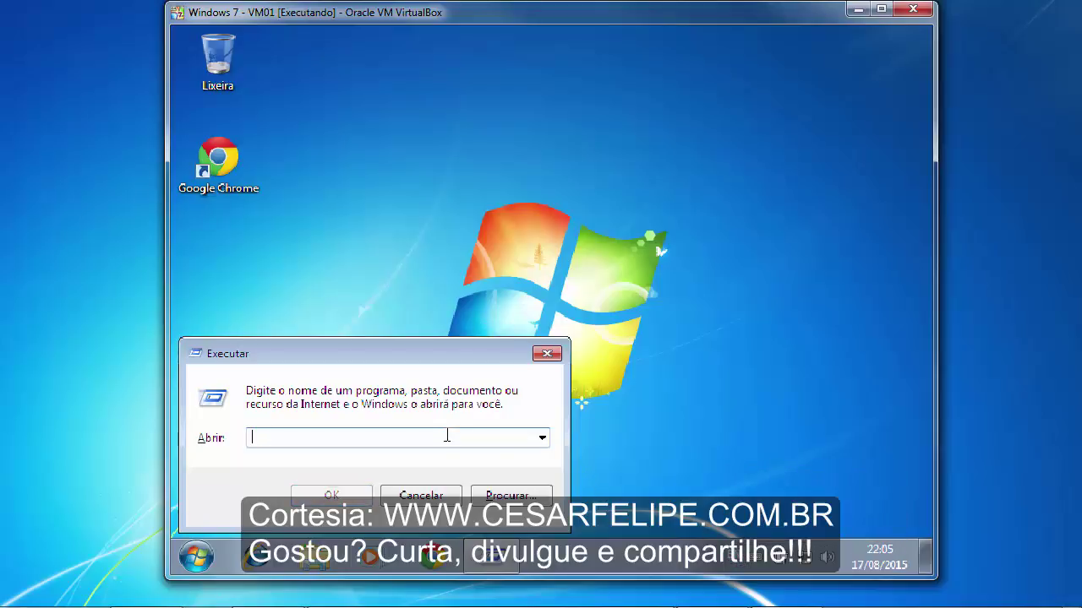
text(\gasol.com.br\)
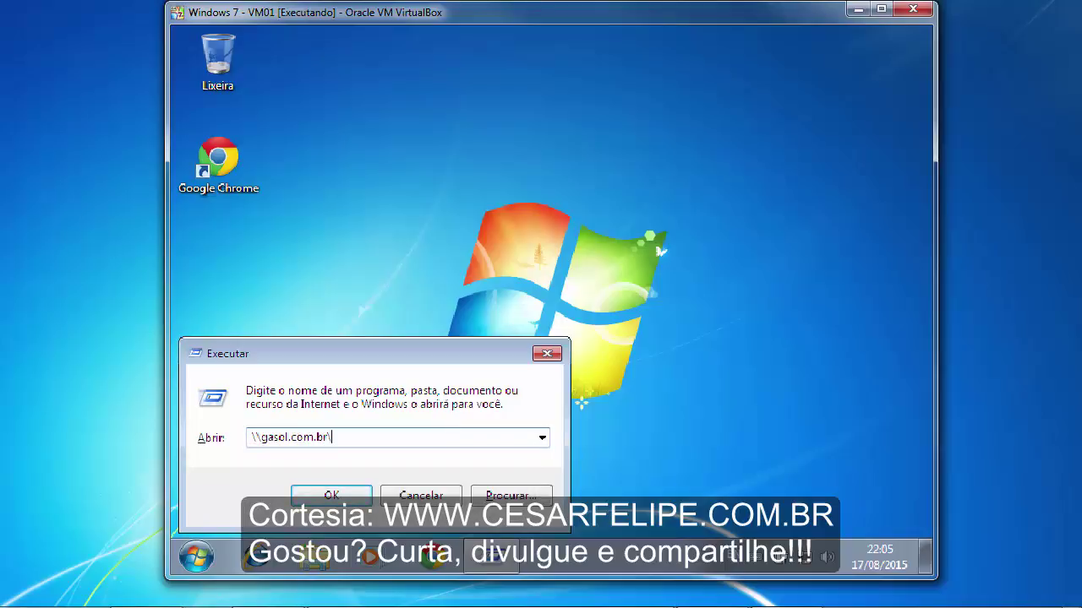
text(pastas-dfs)
key(Return)
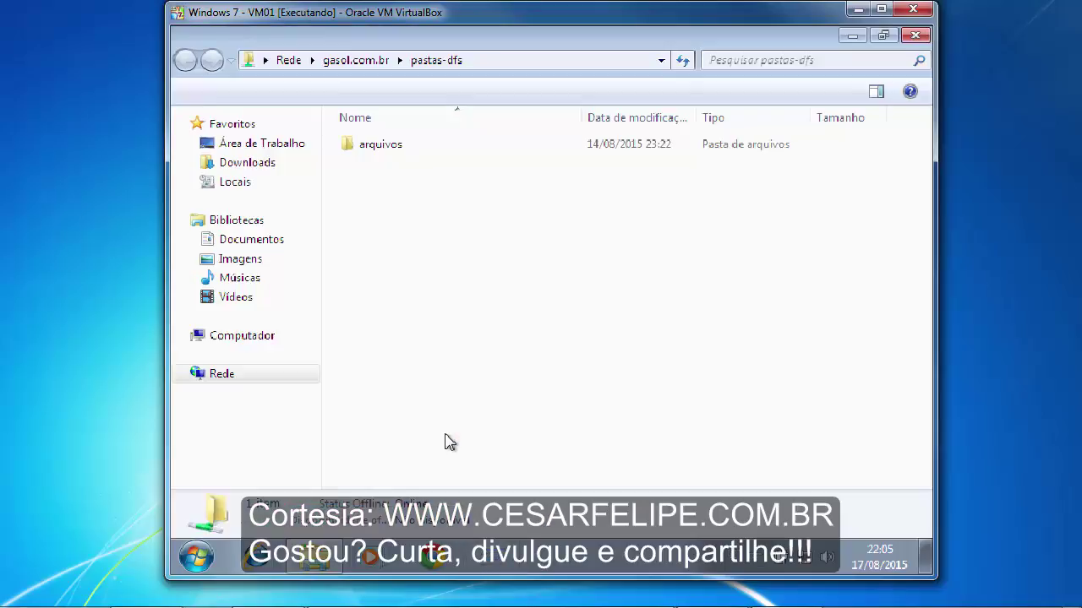
- Open arquivos > financeiro, try opening movimentacao, dismiss Acesso negado, and return to arquivos
click(399, 147)
double_click(401, 148)
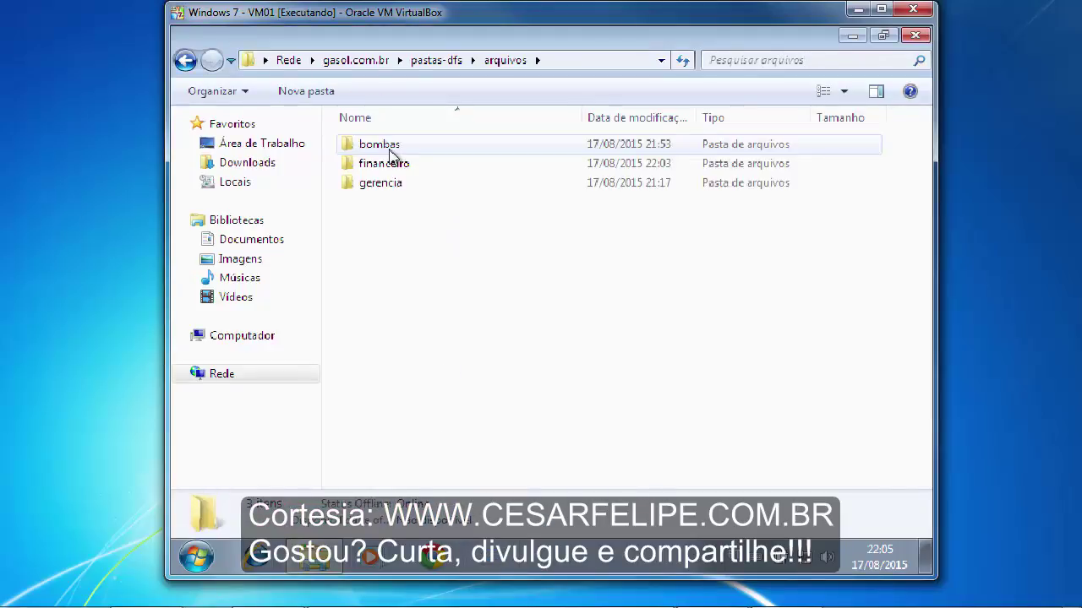
double_click(399, 162)
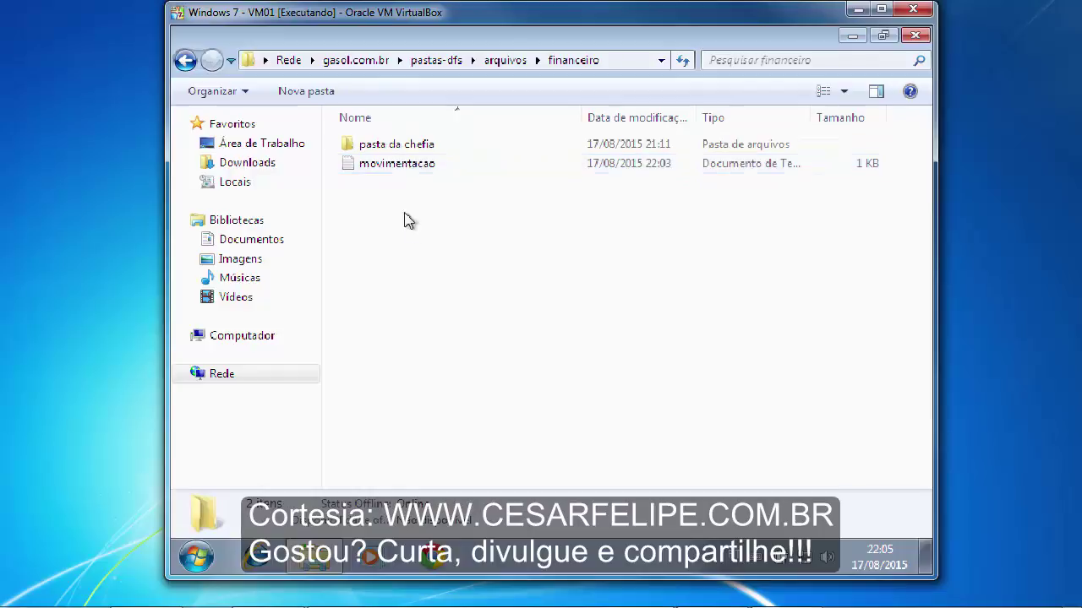
double_click(394, 166)
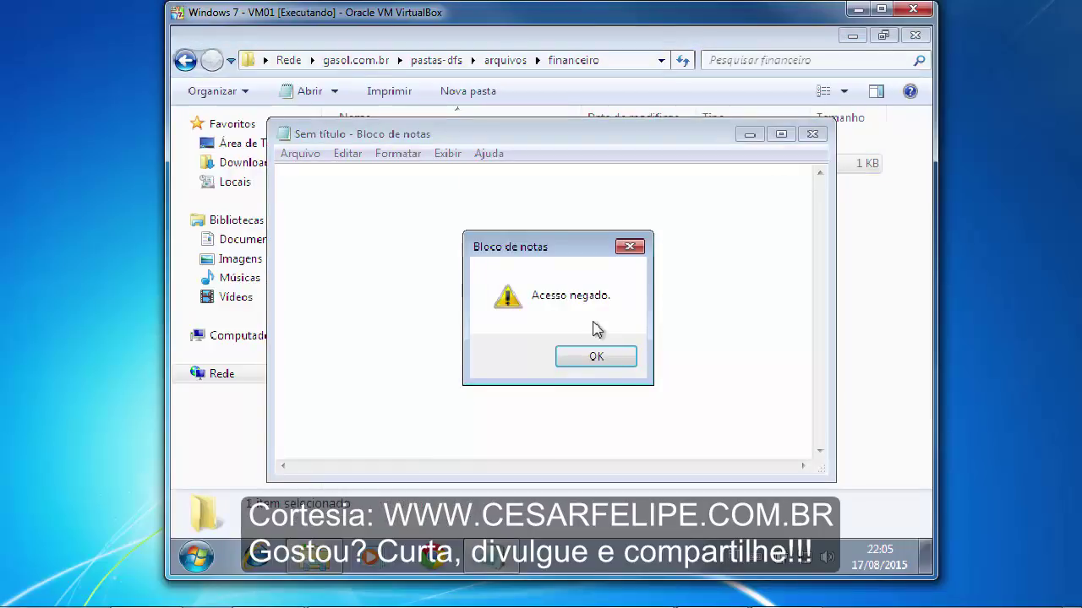
click(616, 365)
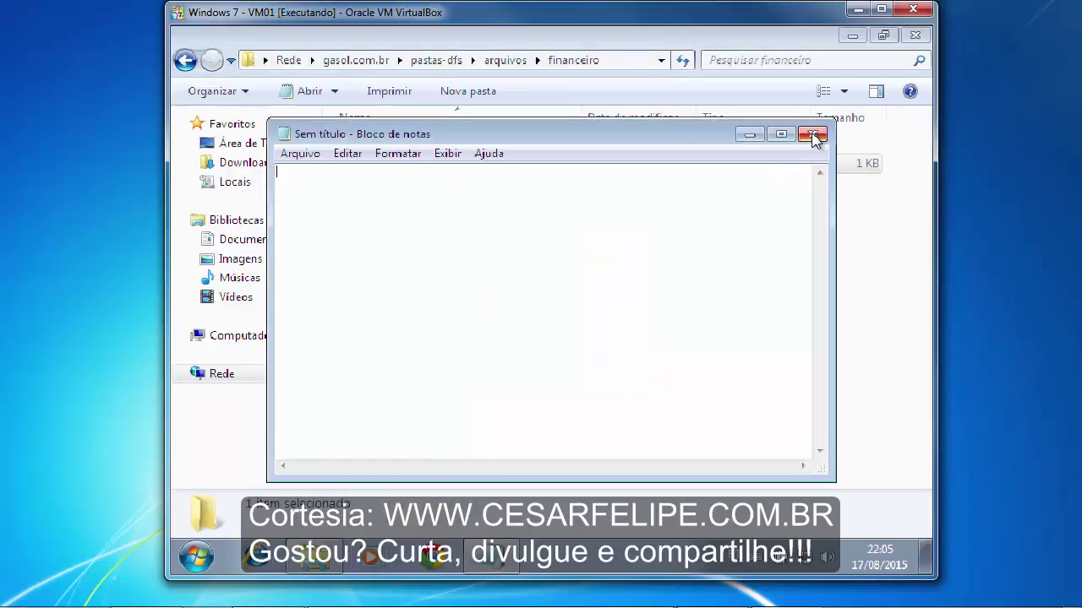
click(812, 133)
click(508, 63)
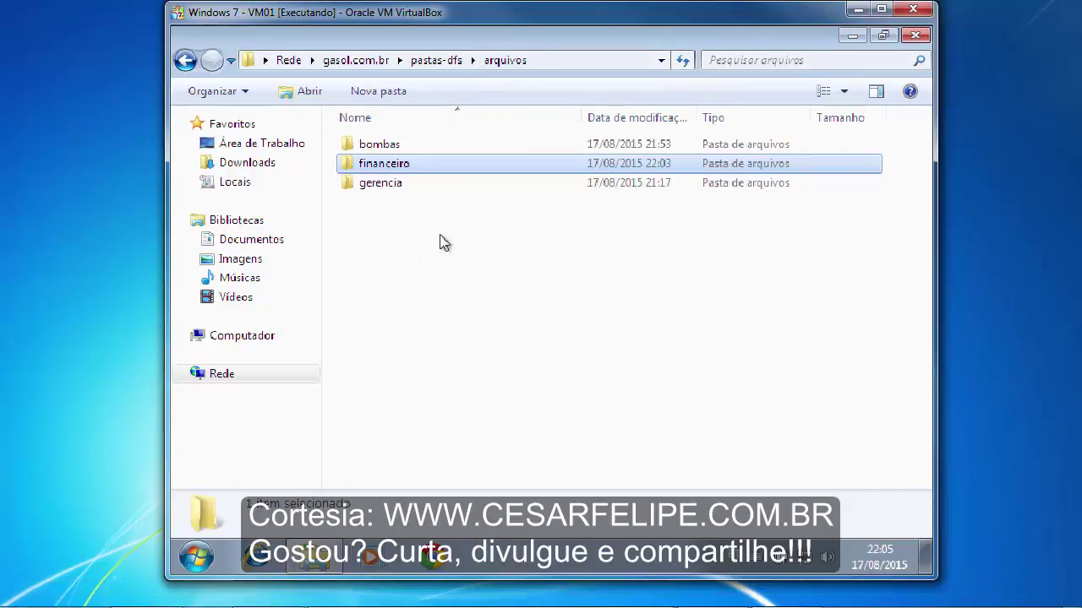
click(514, 285)
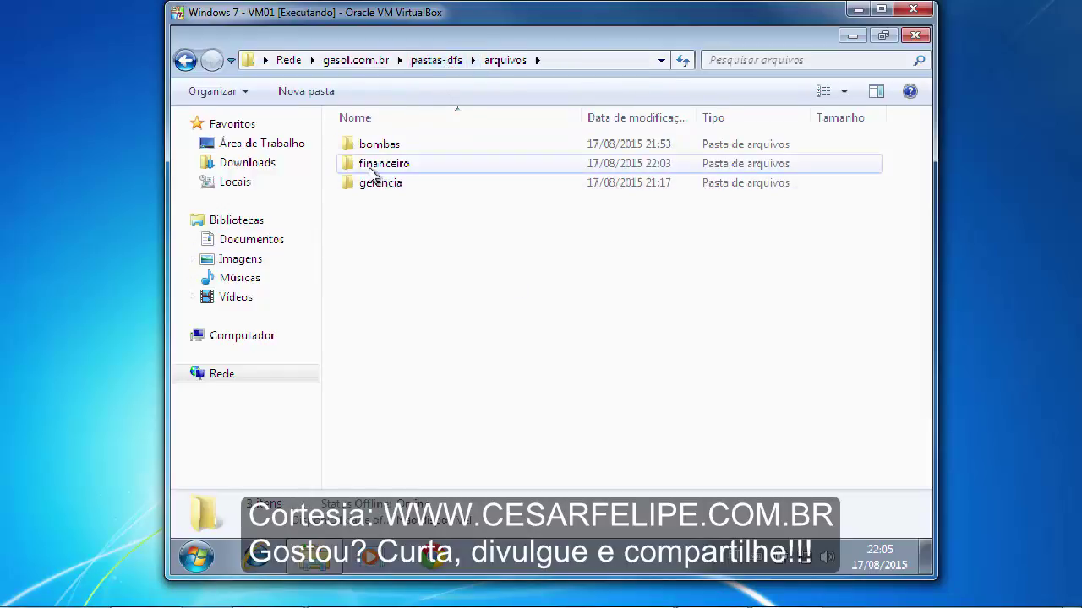
- Retry opening movimentacao in financeiro, get access denied again, and go back to arquivos
mouse_move(372, 173)
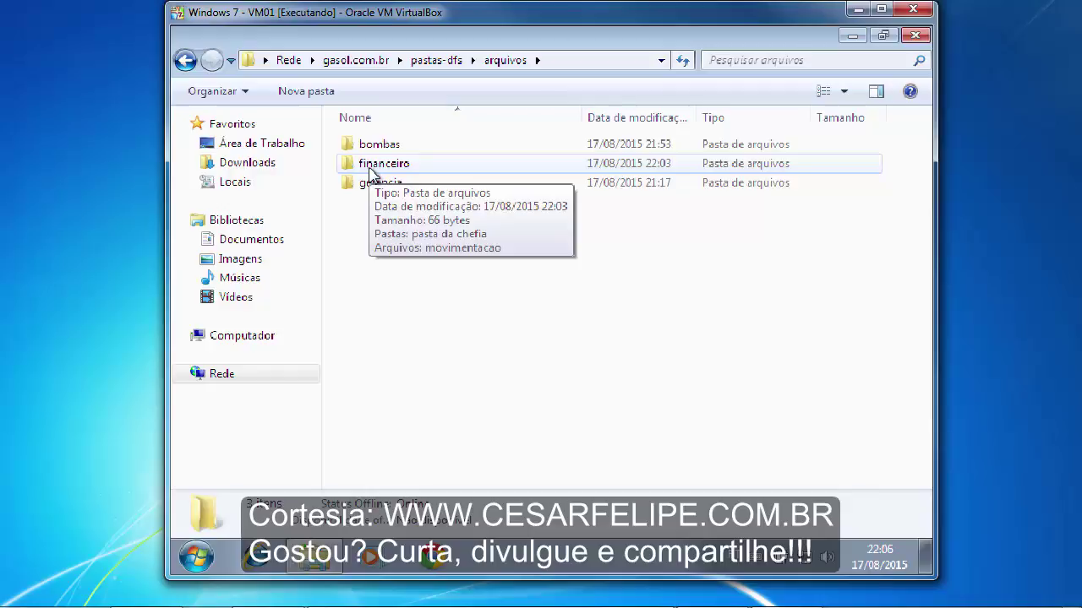
double_click(414, 165)
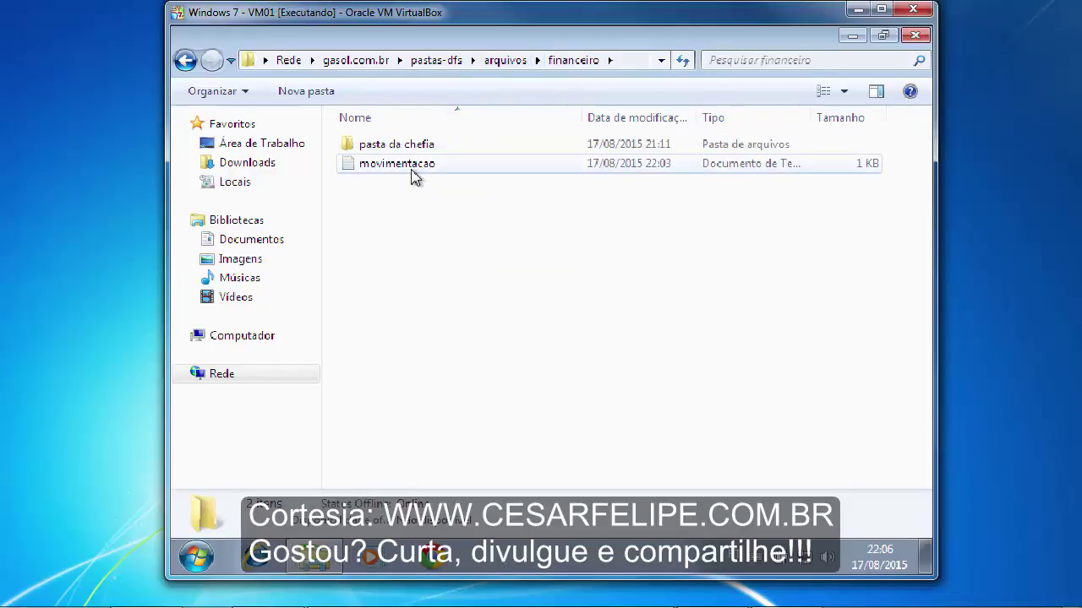
click(375, 169)
double_click(374, 169)
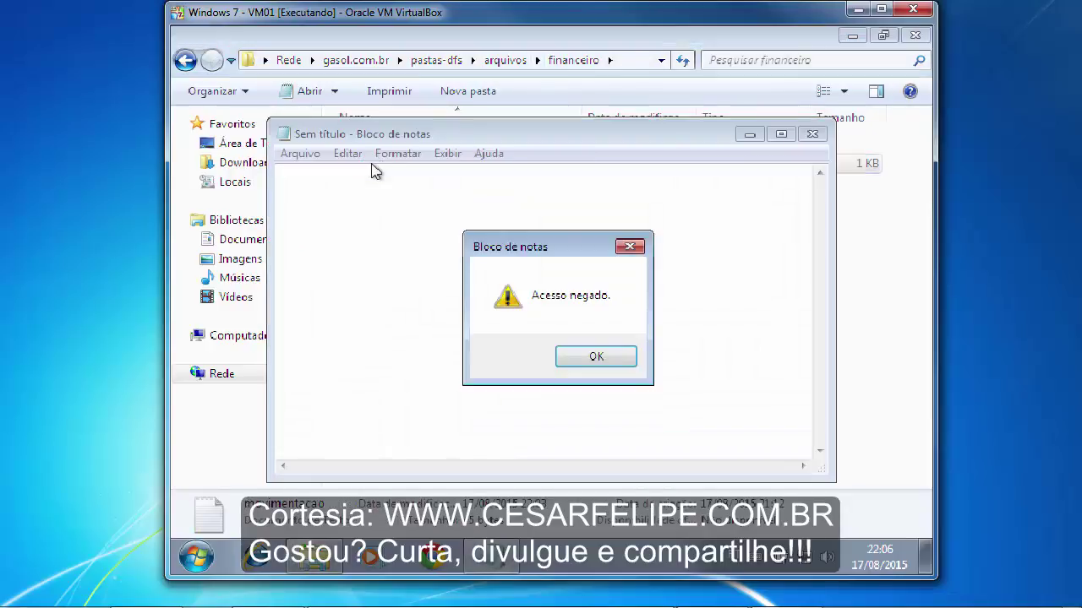
click(594, 359)
click(812, 133)
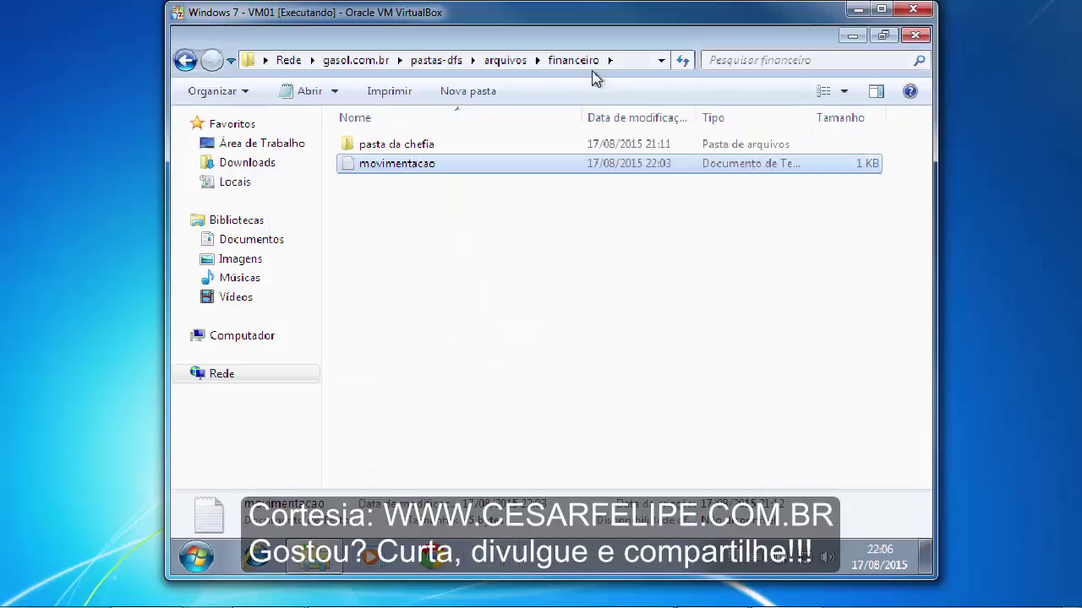
click(498, 61)
click(437, 251)
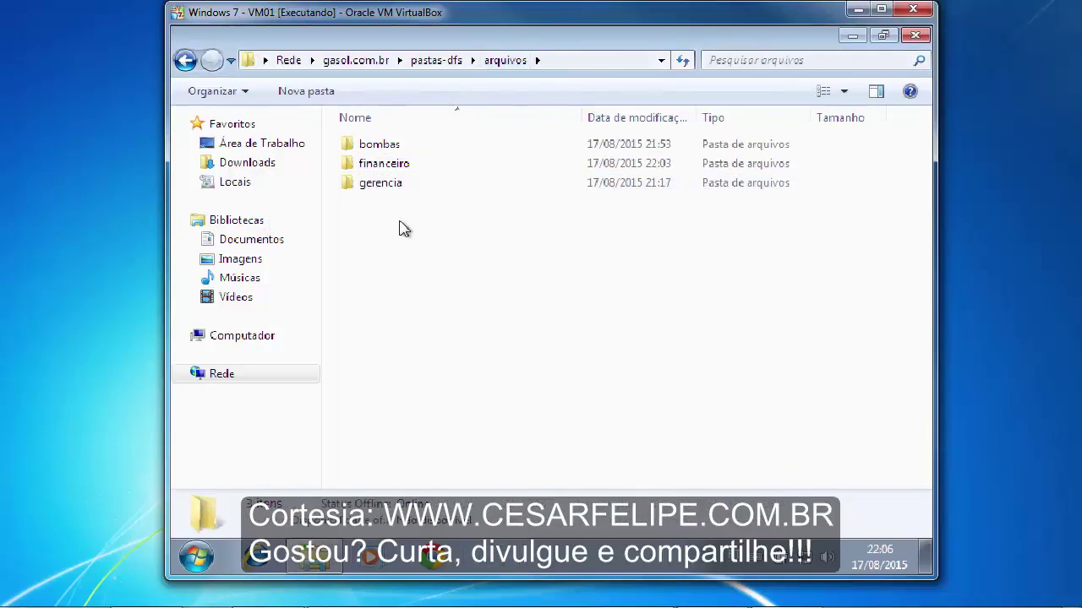
- On the server, open gerencia's Segurança tab and its Advanced security settings
mouse_move(455, 603)
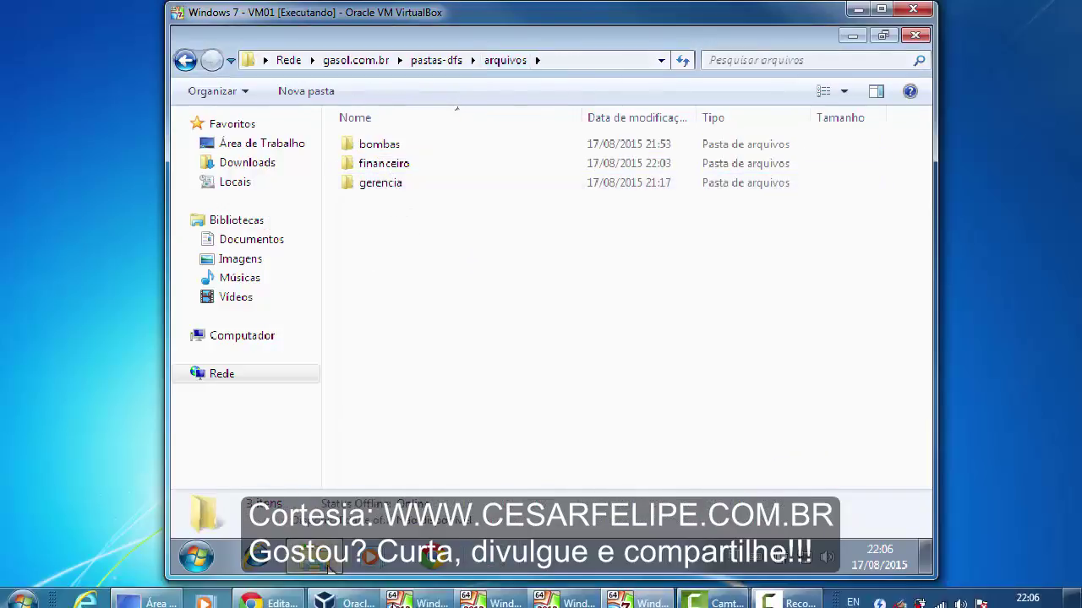
click(494, 591)
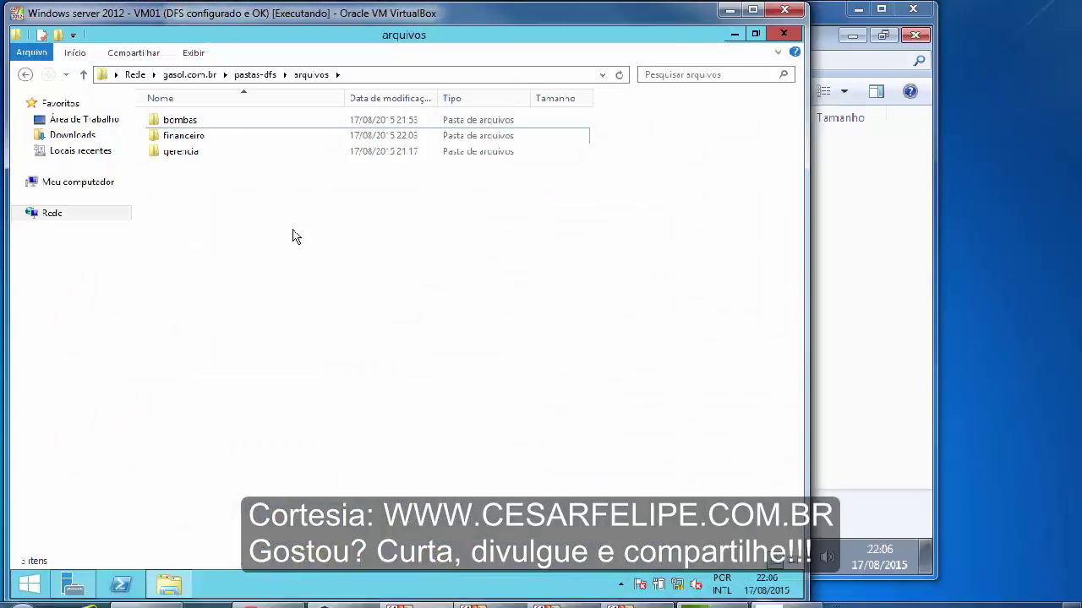
right_click(179, 154)
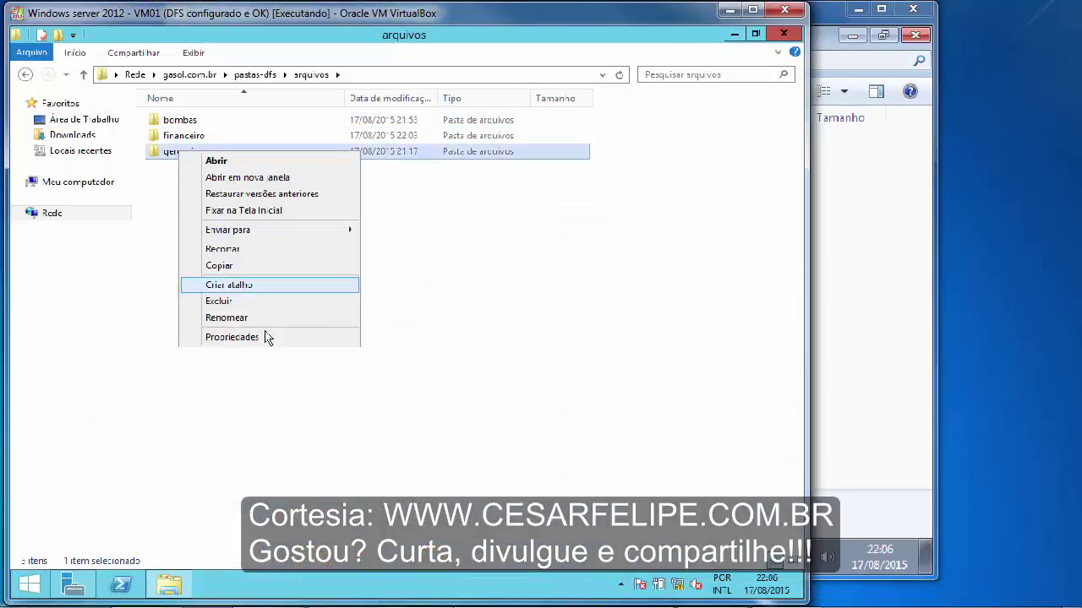
click(273, 338)
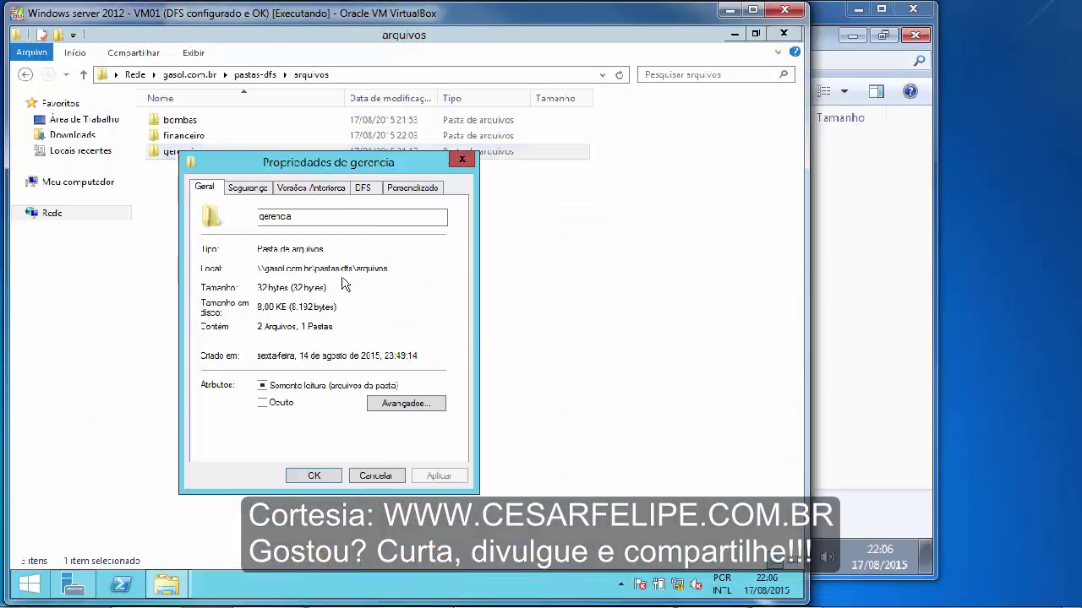
click(249, 186)
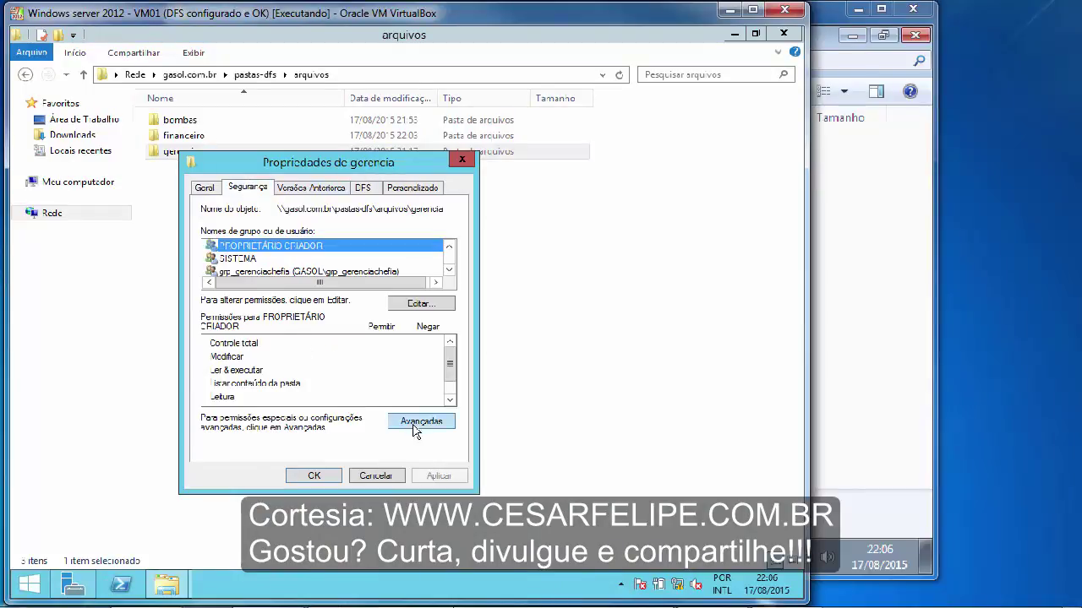
click(412, 423)
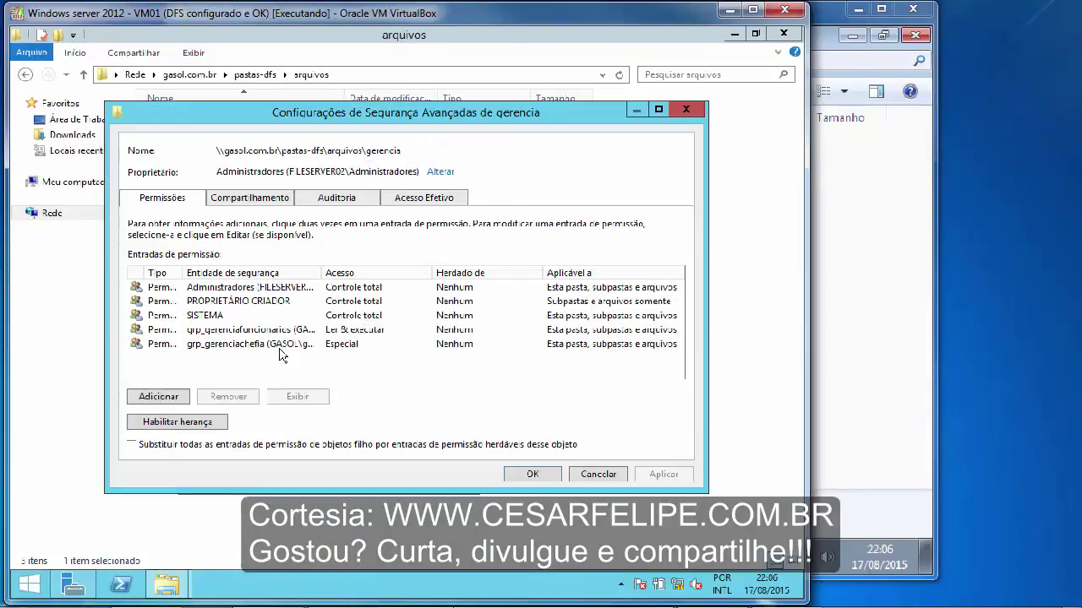
- Review grp_gerenciafuncionarios' advanced permissions (read and execute only), then cancel all dialogs unchanged
click(260, 347)
click(255, 330)
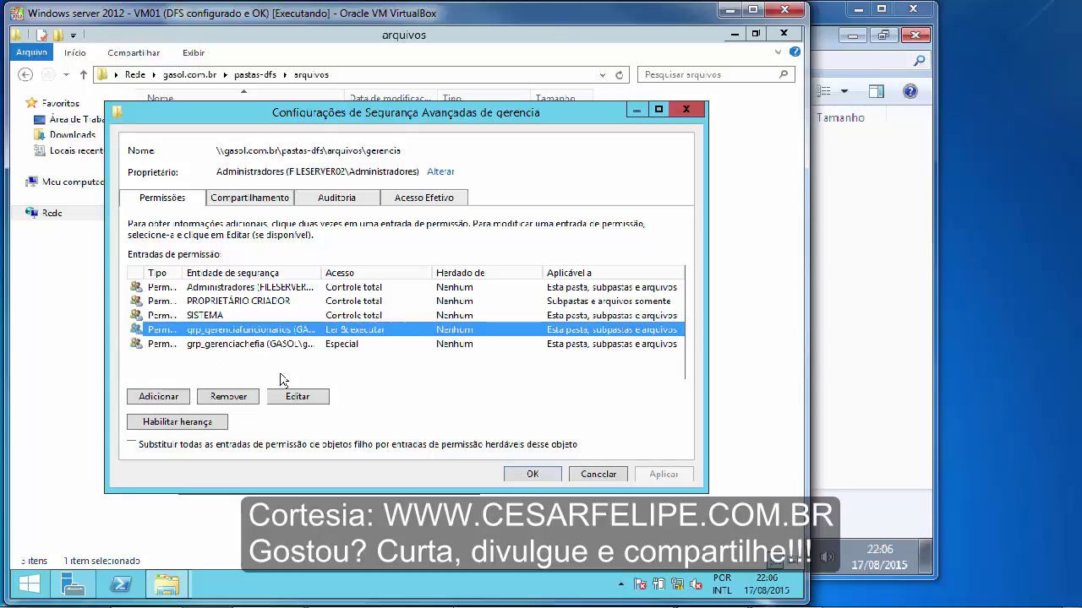
click(298, 397)
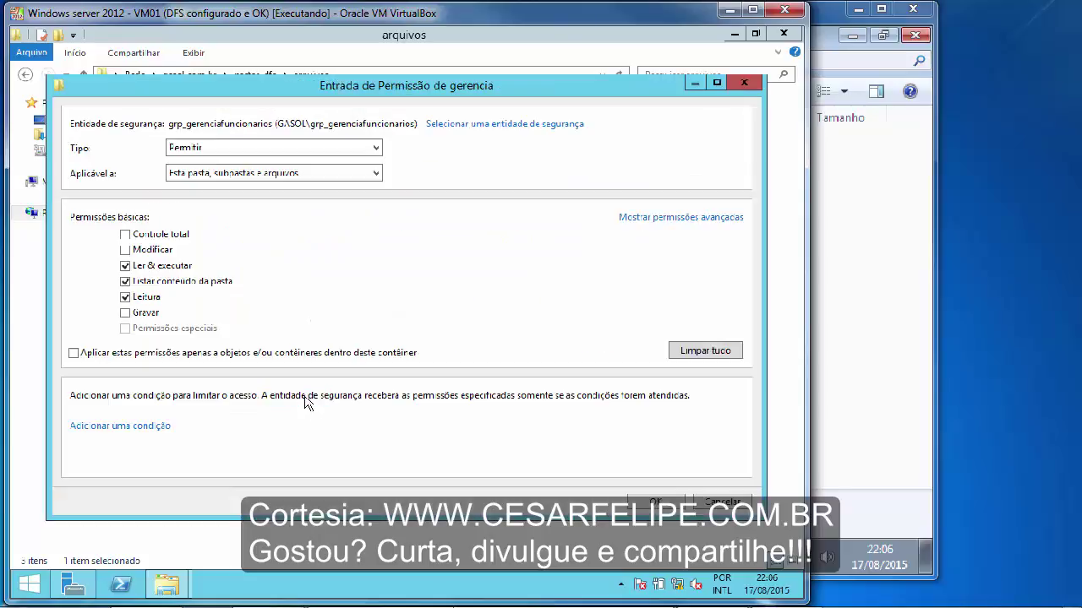
click(646, 218)
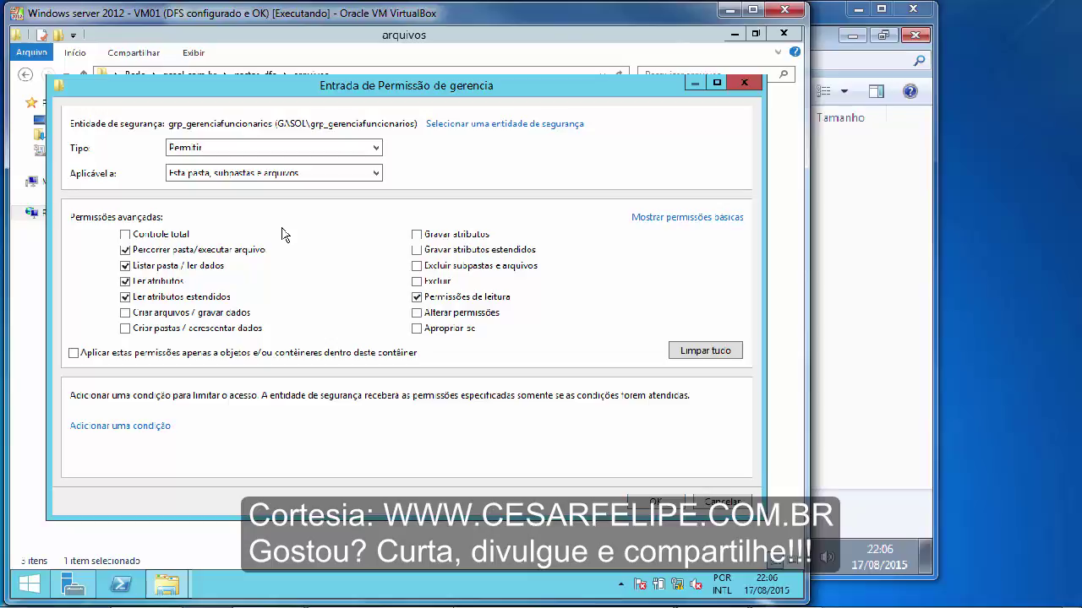
click(656, 503)
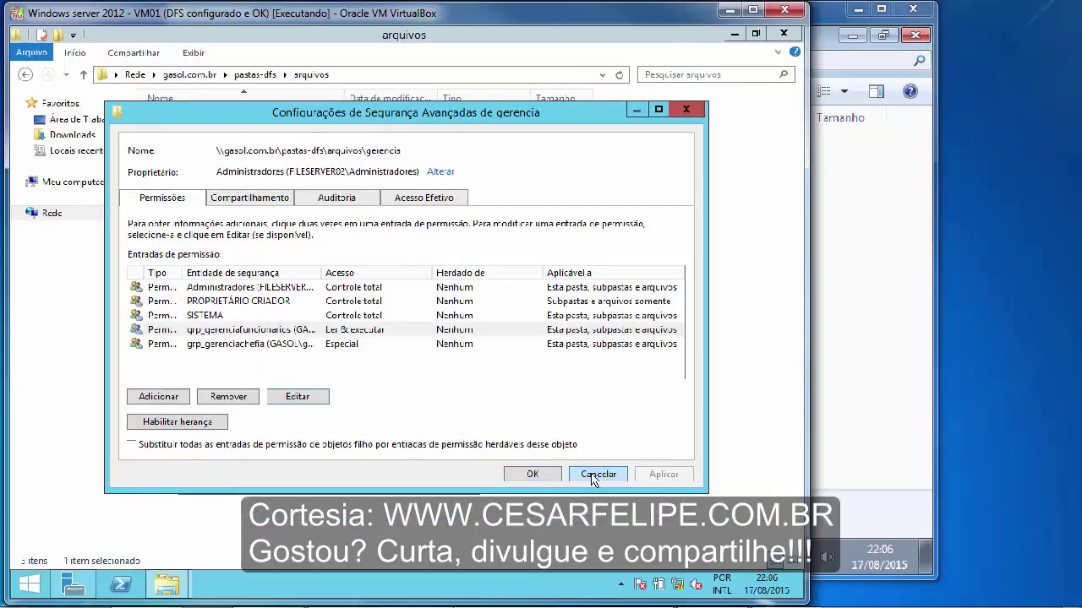
click(595, 477)
click(376, 478)
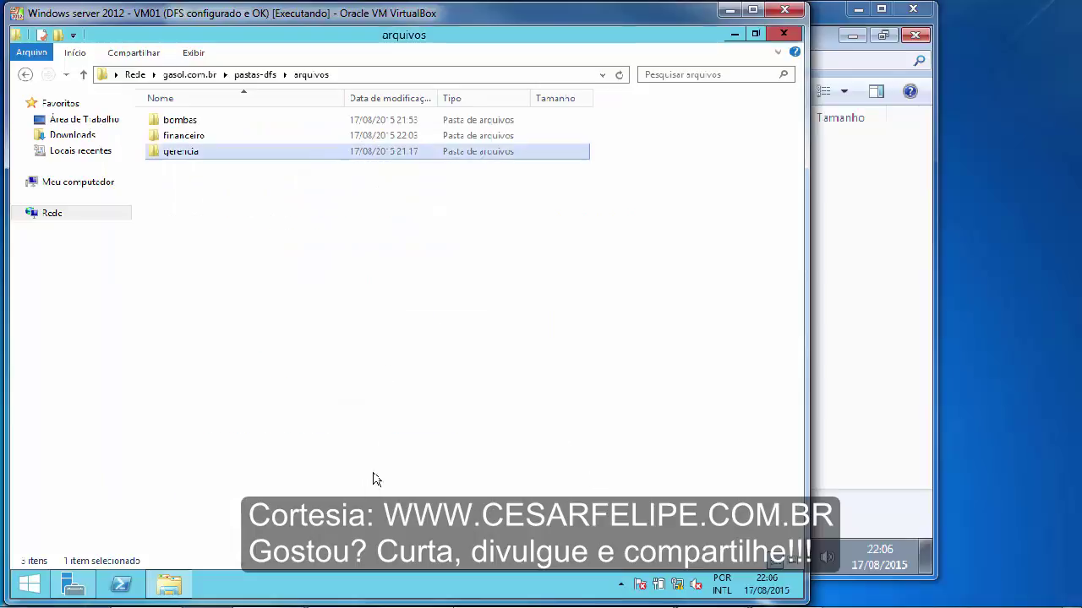
- Back on Windows 7, open gerencia and view the escala de plantoes file, then close it
click(730, 10)
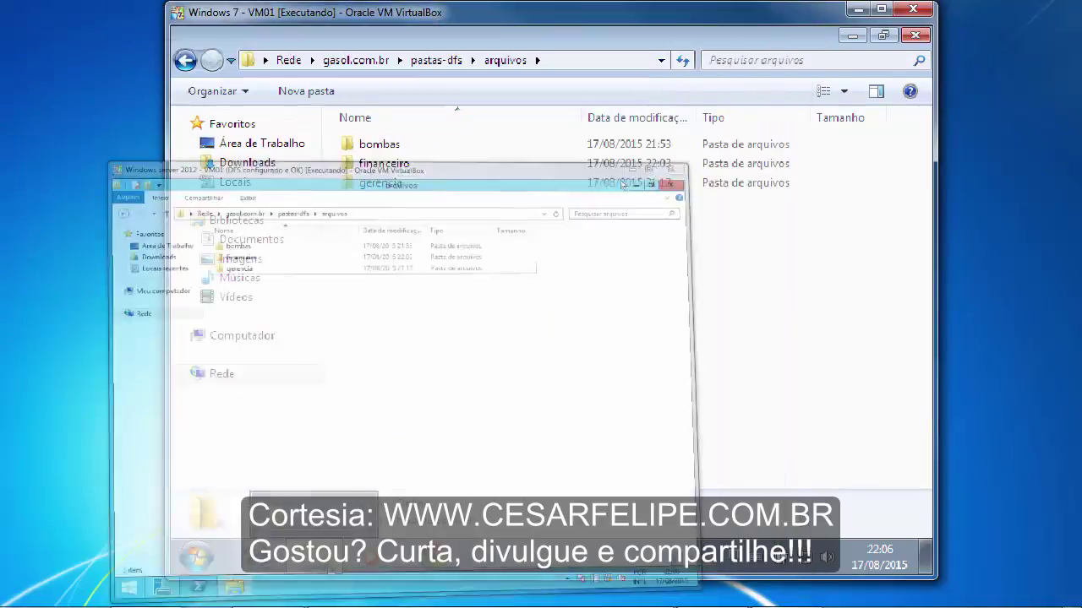
click(405, 191)
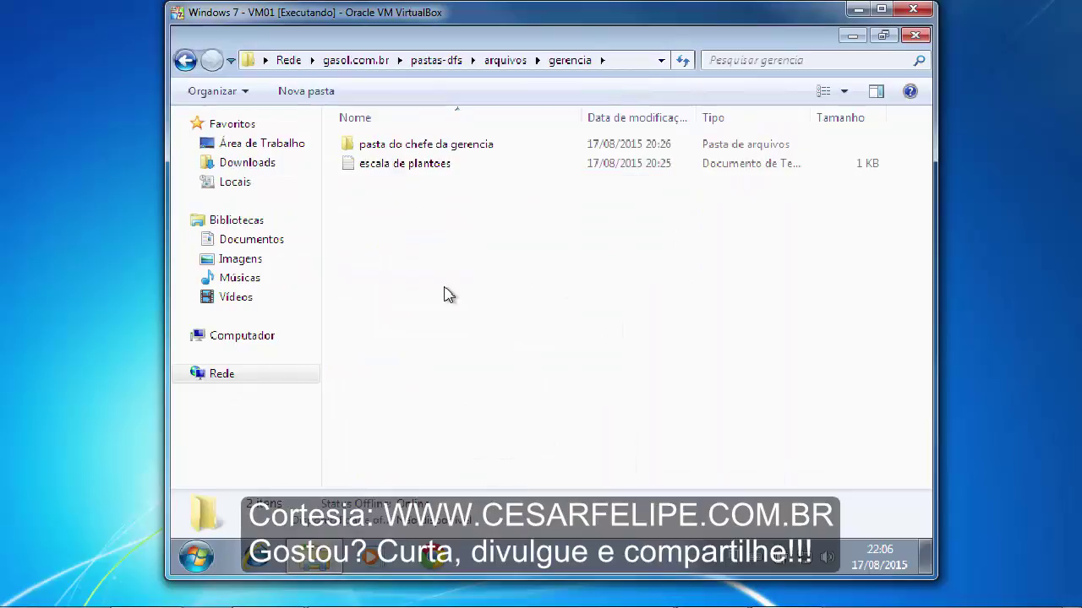
double_click(430, 168)
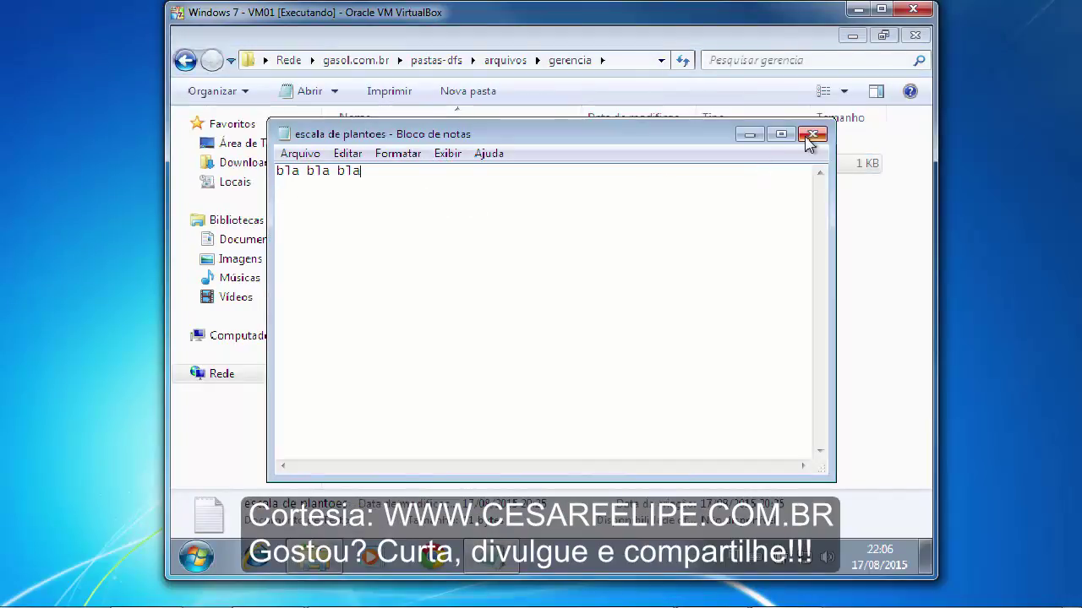
click(813, 134)
- View arquivo do chefe in pasta do chefe da gerencia, attempt deleting it, then return to gerencia
double_click(427, 145)
double_click(419, 146)
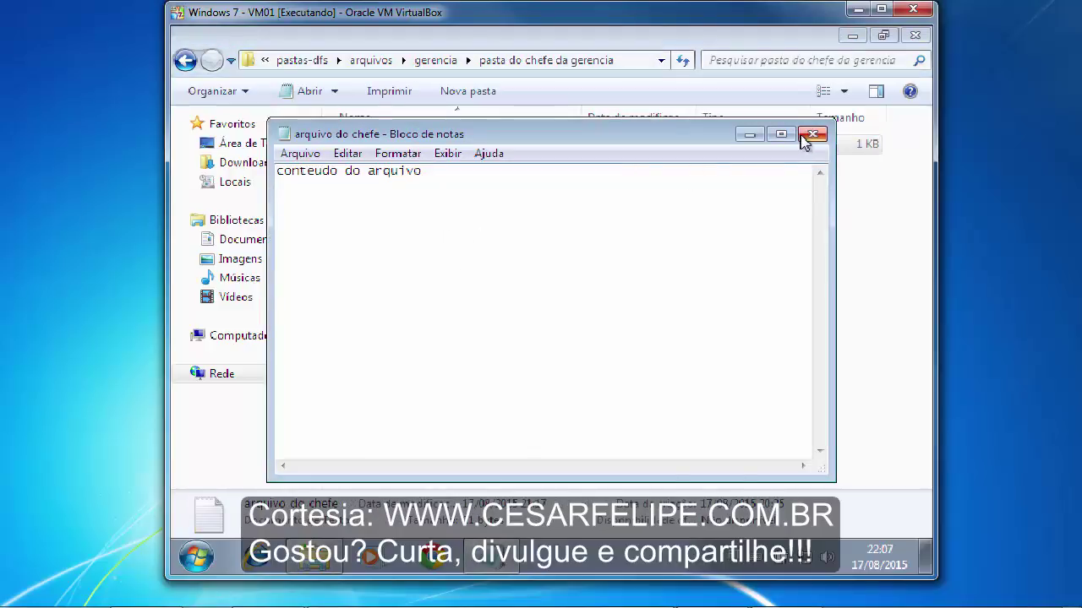
click(809, 135)
click(382, 145)
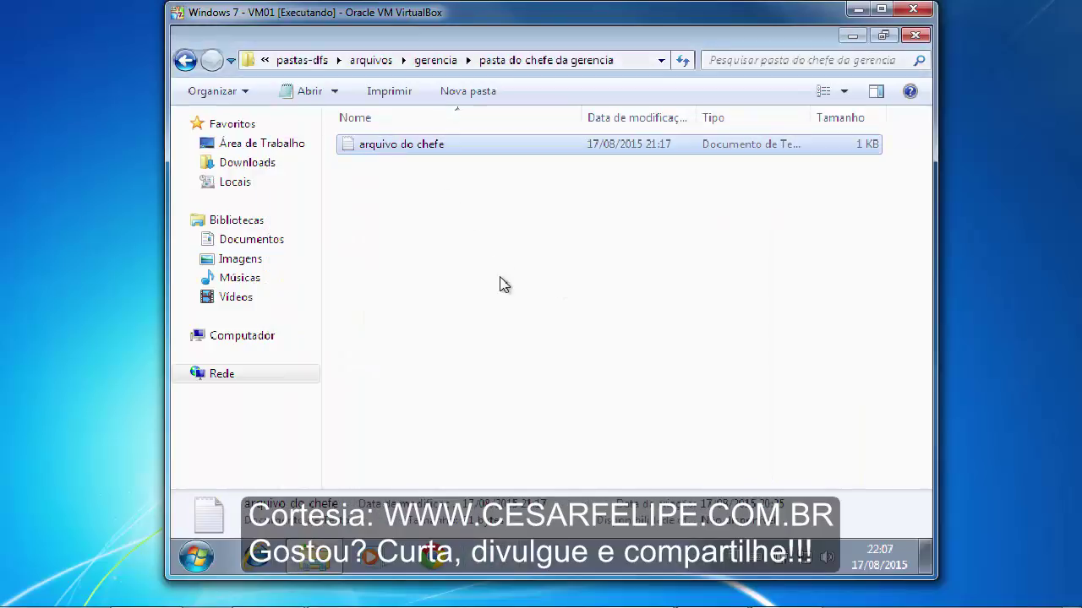
key(Delete)
key(Return)
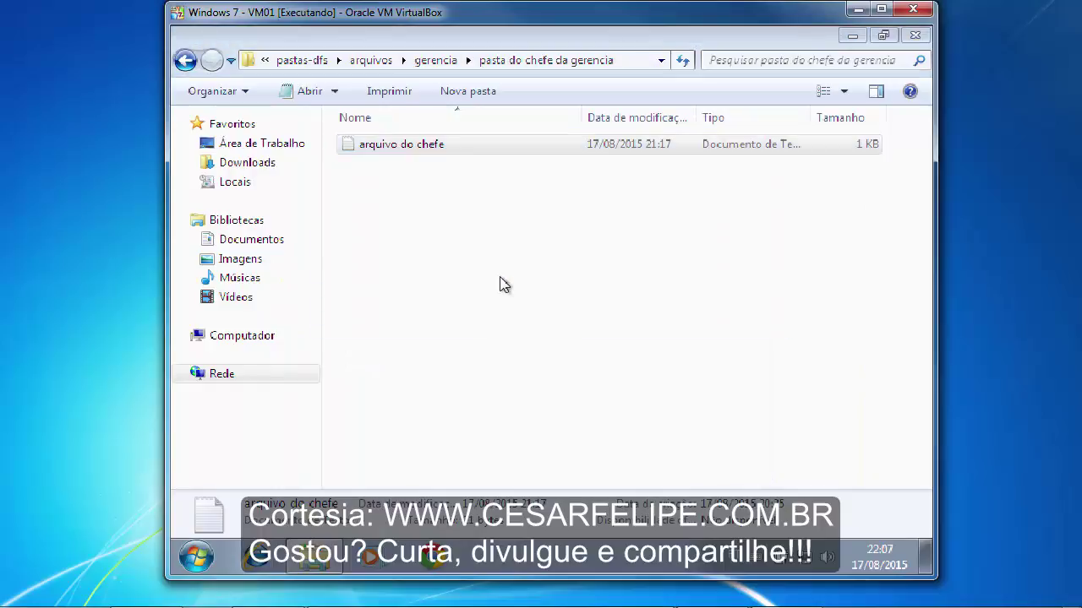
click(447, 63)
- Add 'ioug' to escala de plantoes and try saving it as 'escala de plantoes2', which is refused
double_click(439, 168)
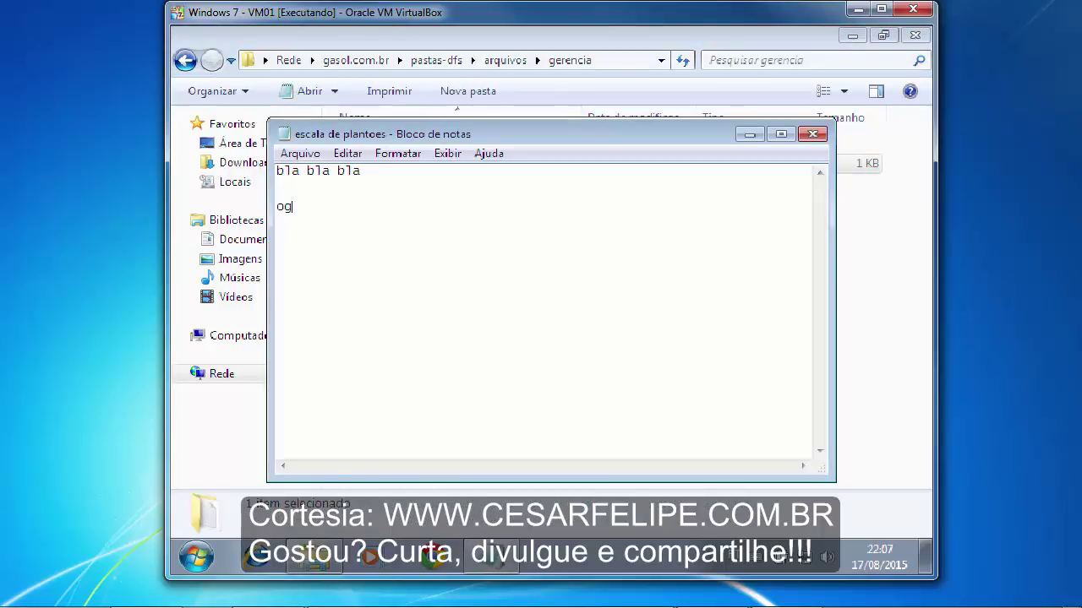
text(ioug)
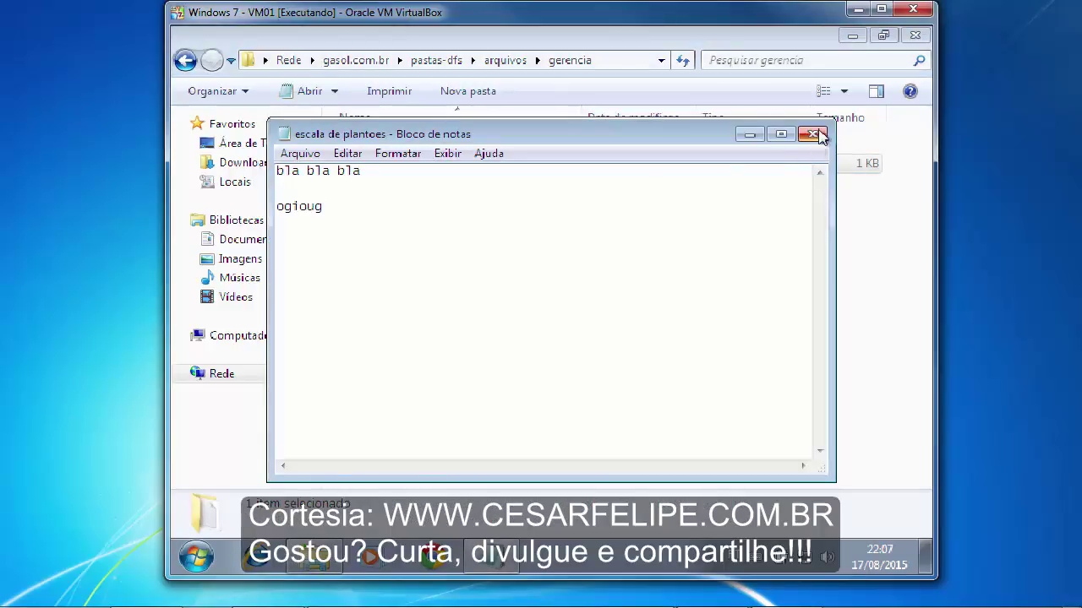
click(813, 134)
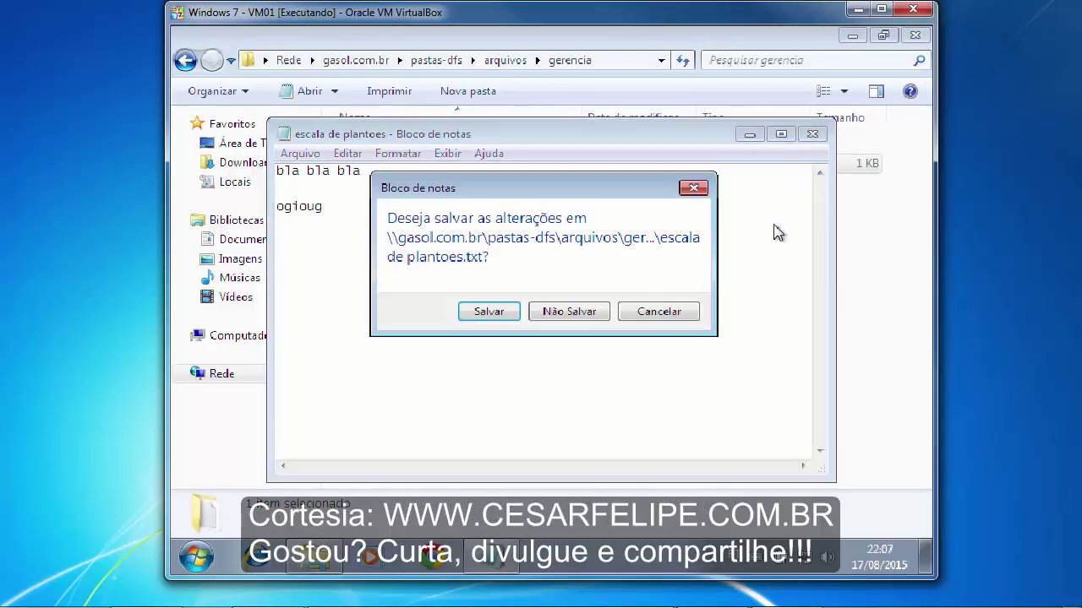
click(488, 312)
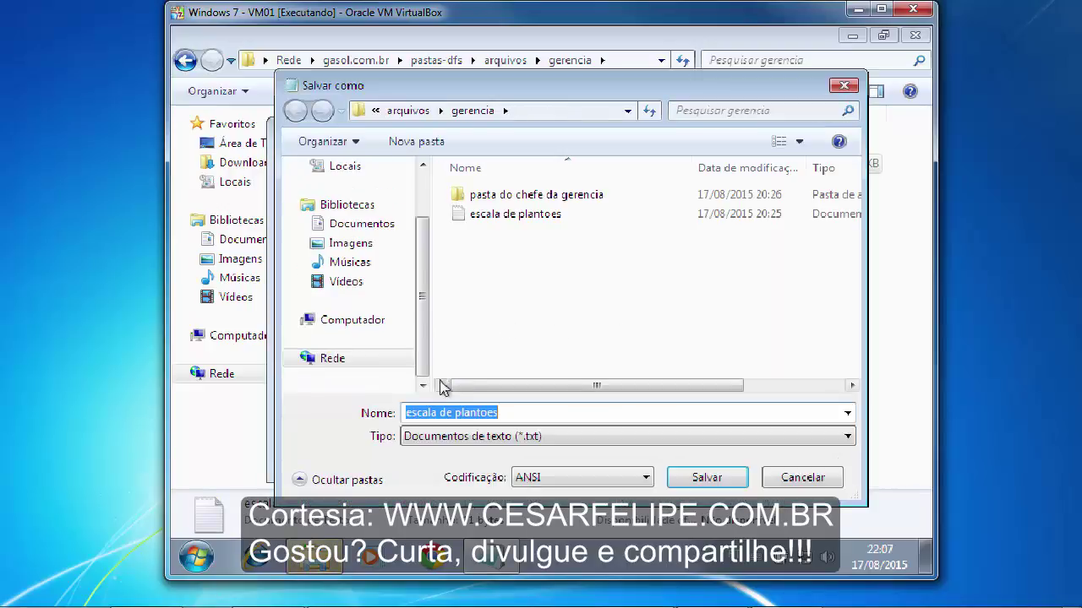
click(531, 411)
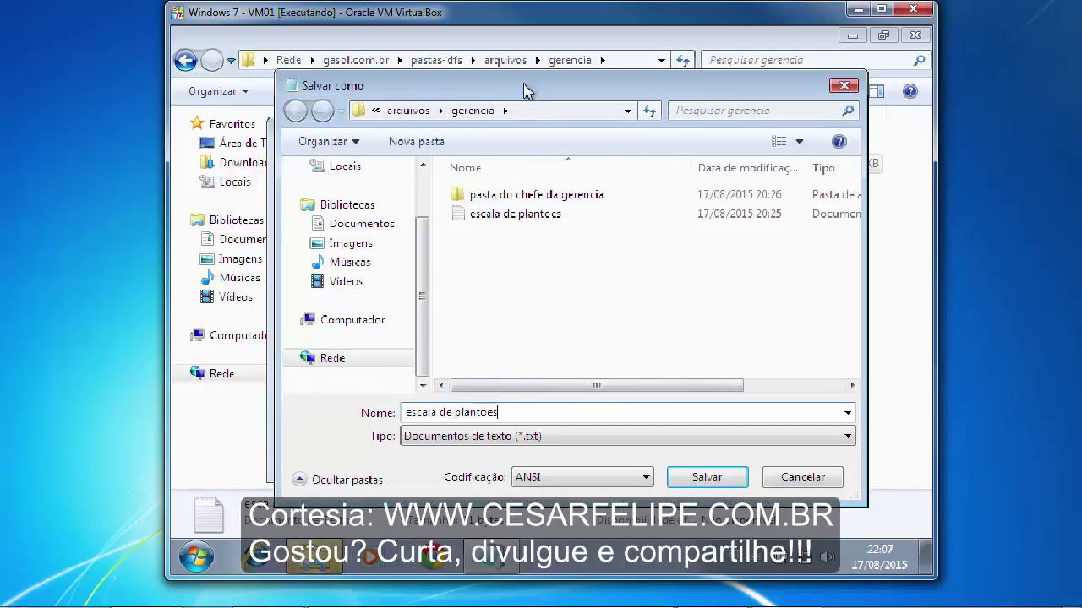
drag(524, 89, 500, 76)
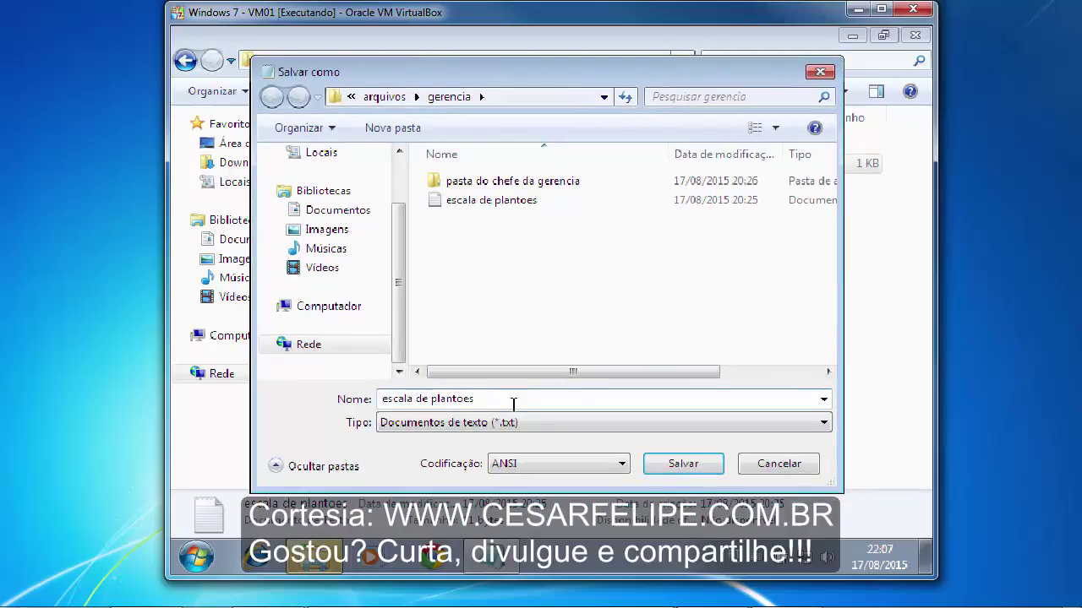
text(2)
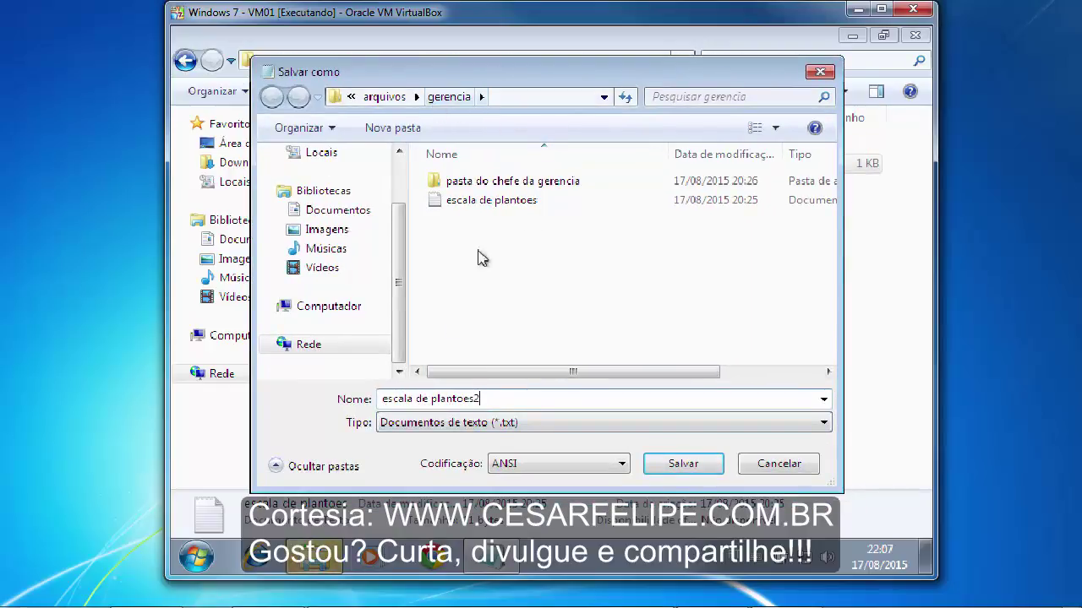
click(666, 468)
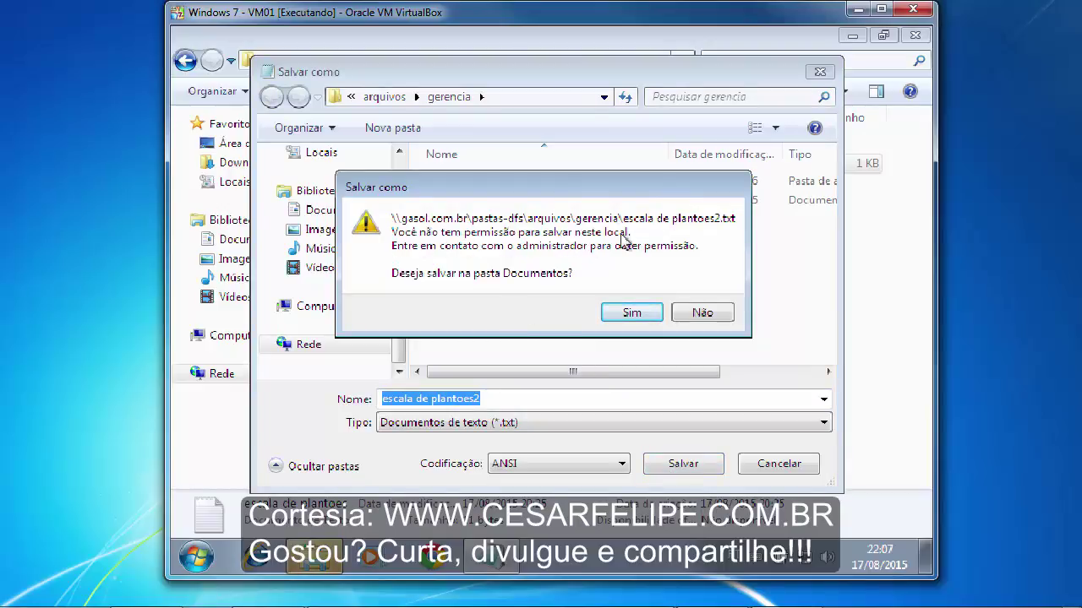
click(698, 314)
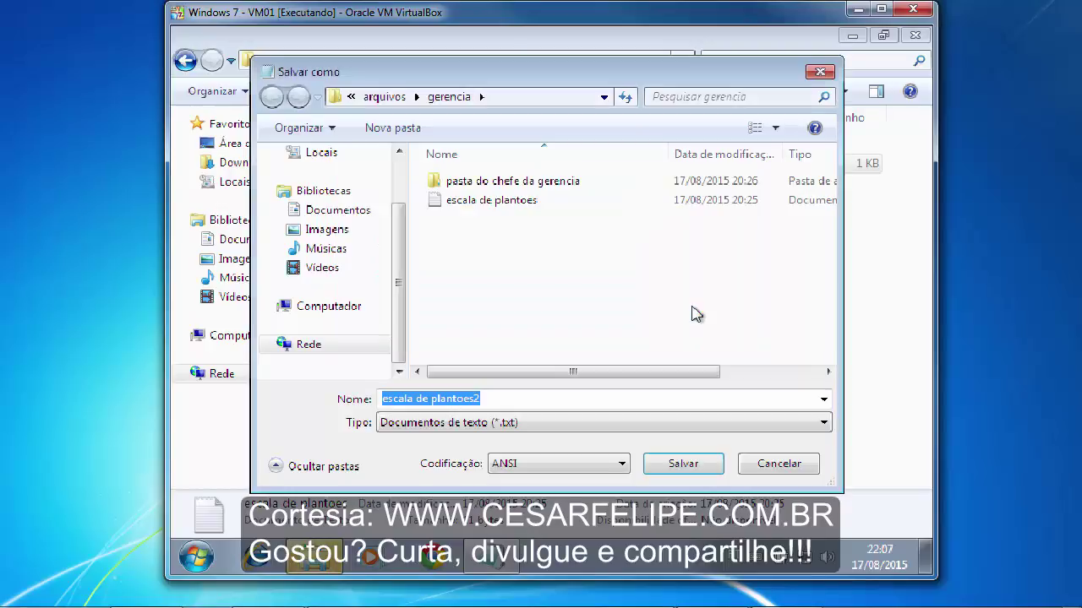
click(510, 398)
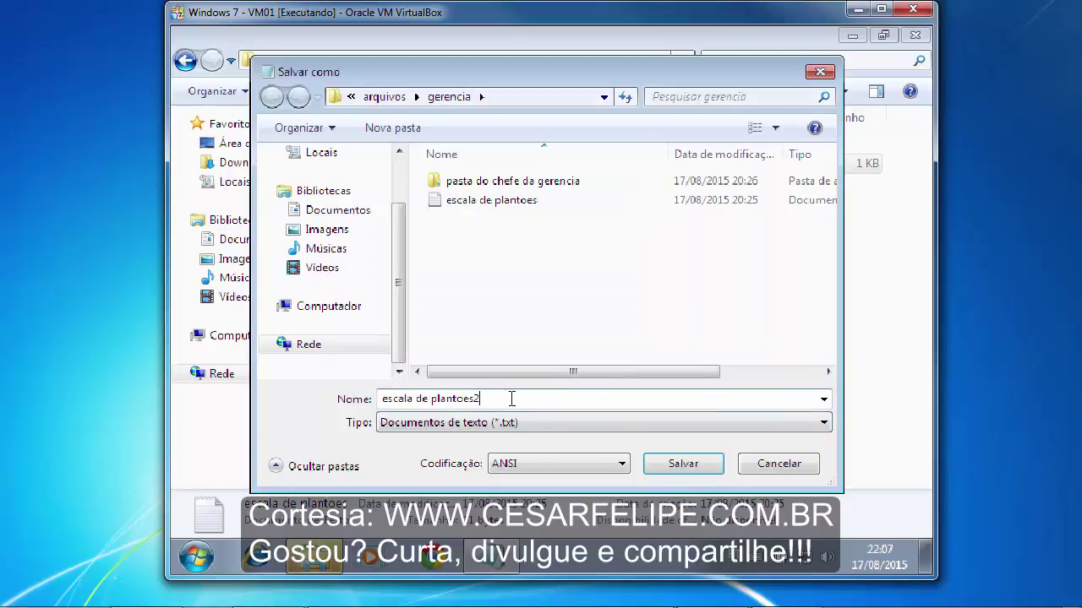
click(778, 467)
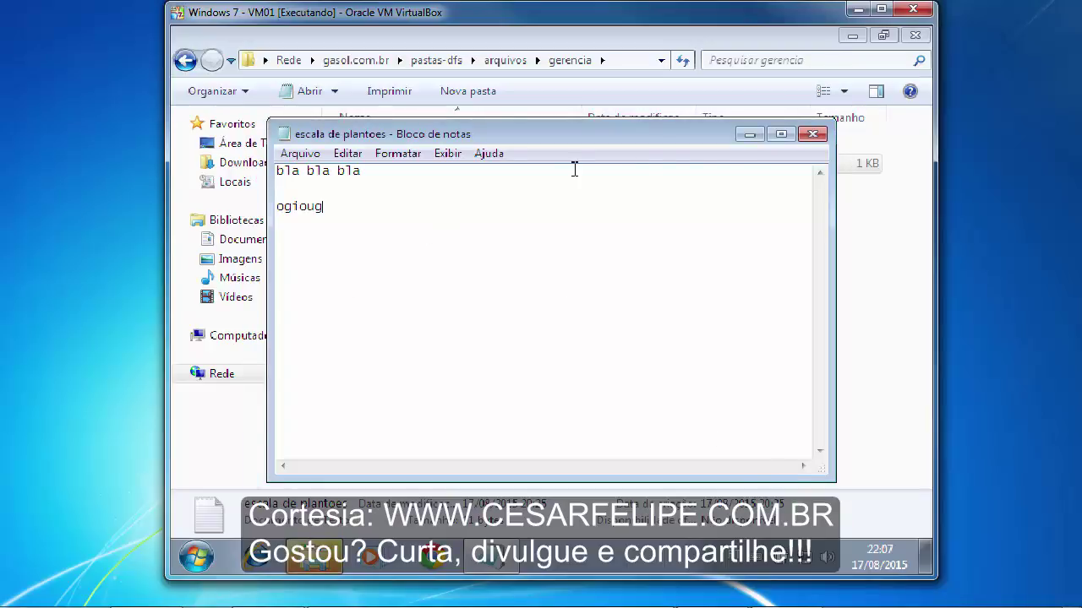
- Close Notepad discarding the edits and dismiss the access-denied warning
click(812, 133)
click(568, 311)
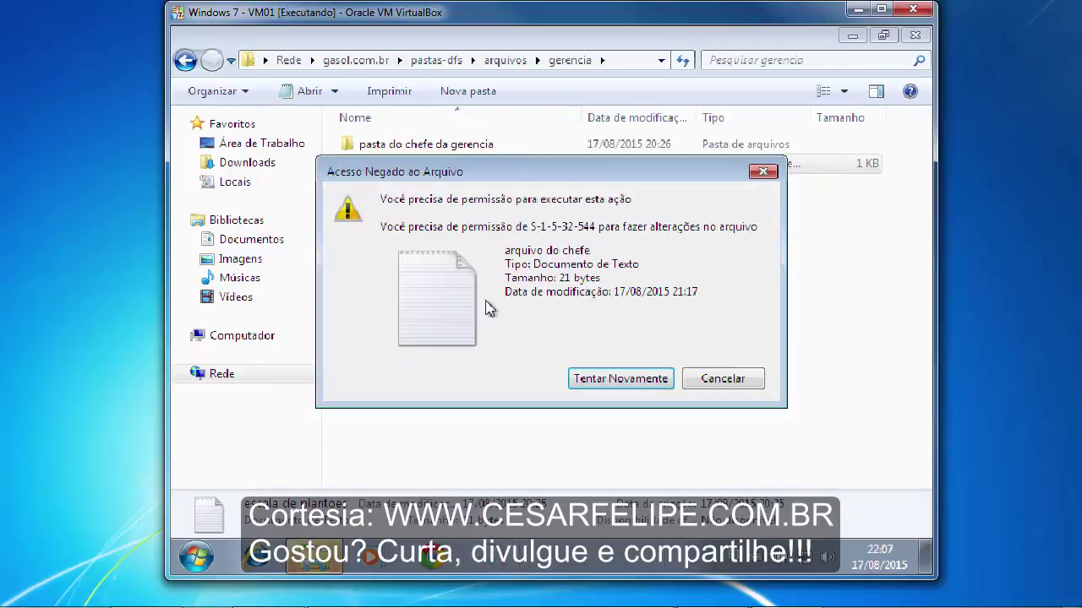
drag(550, 174, 600, 174)
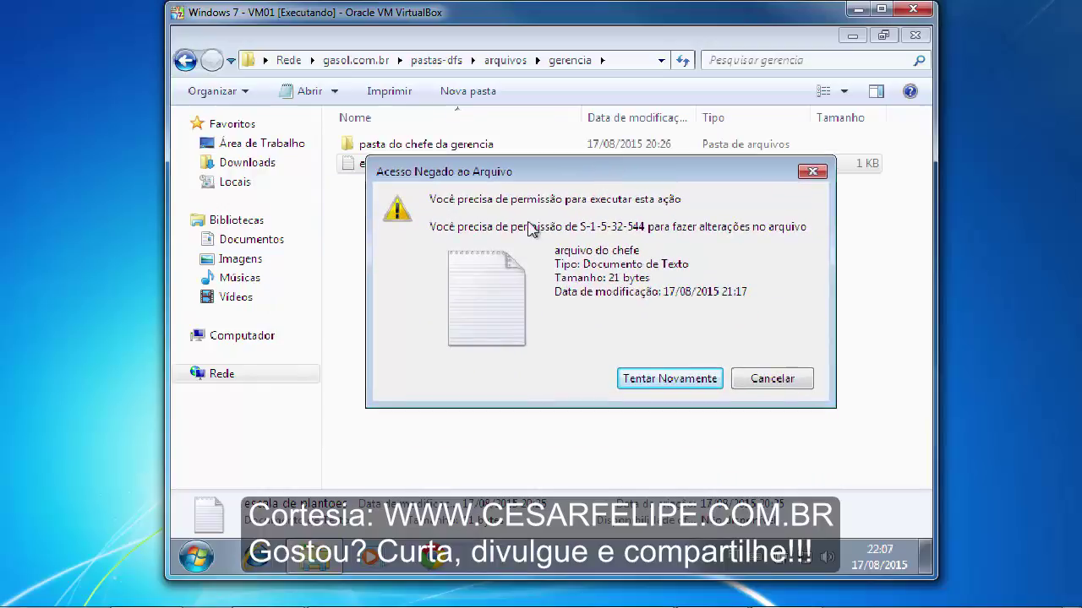
click(766, 381)
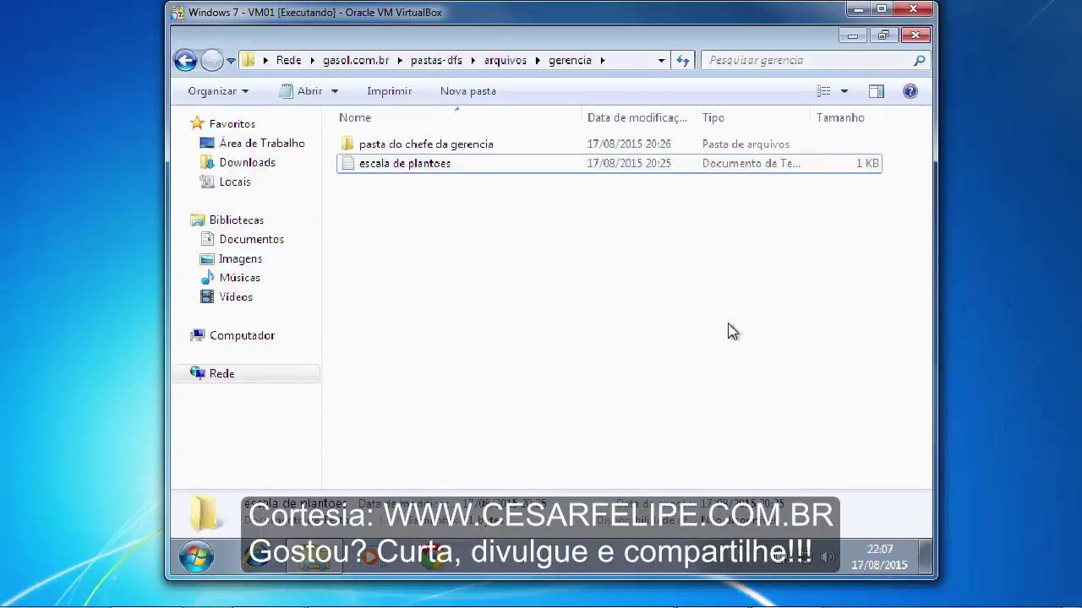
- Minimize the gerencia Explorer window, restore it once, then minimize it again to reveal the Windows 7 desktop
click(851, 35)
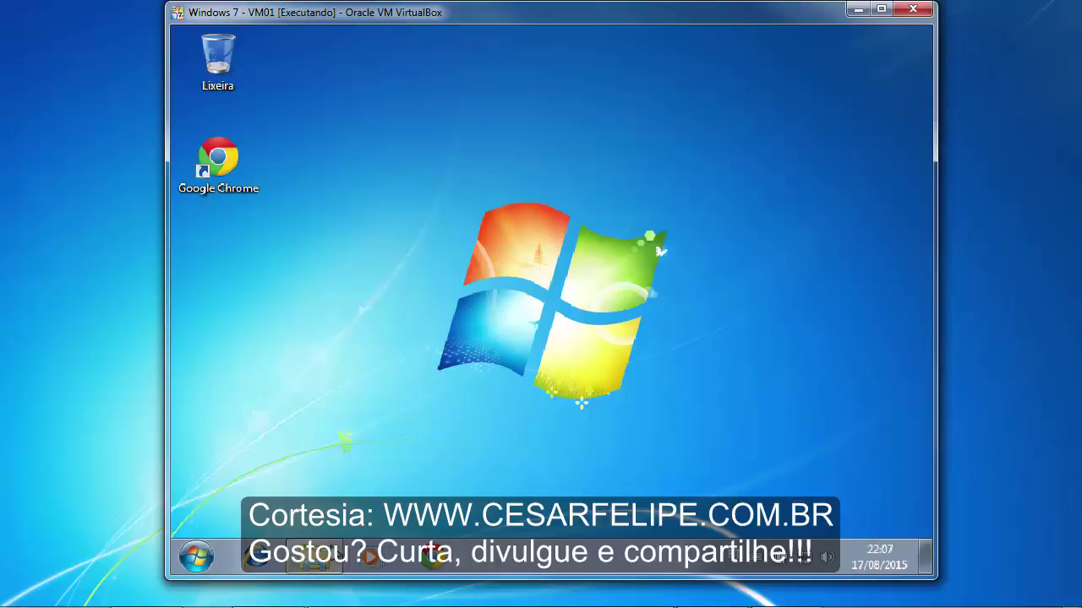
click(314, 557)
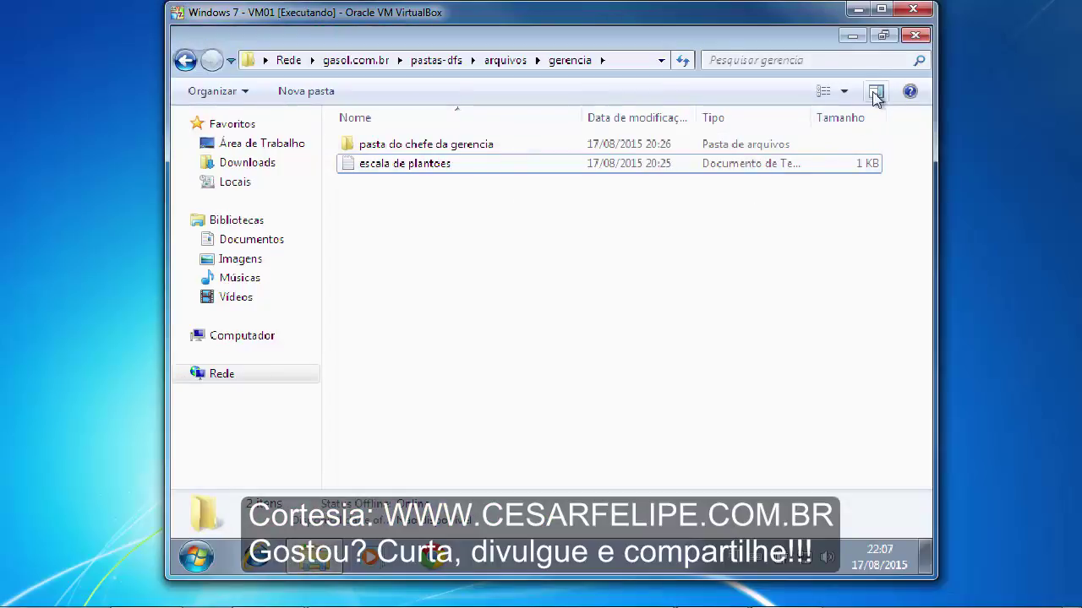
click(854, 36)
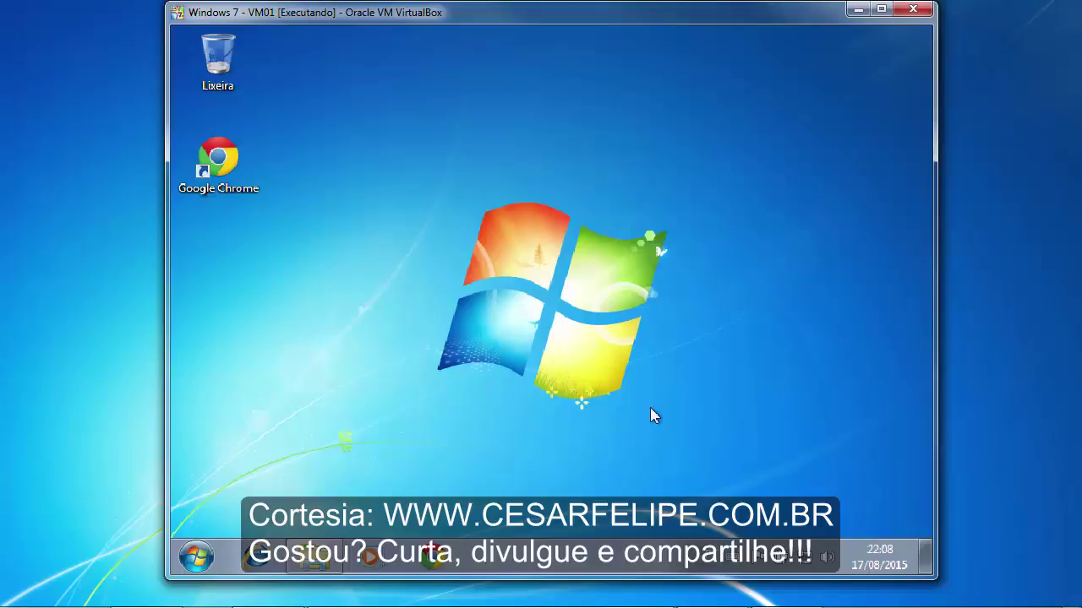
drag(365, 158, 714, 436)
- Switch from the Windows 7 VM to Server 2012 VM01, showing bombas, financeiro and gerencia in arquivos
click(856, 12)
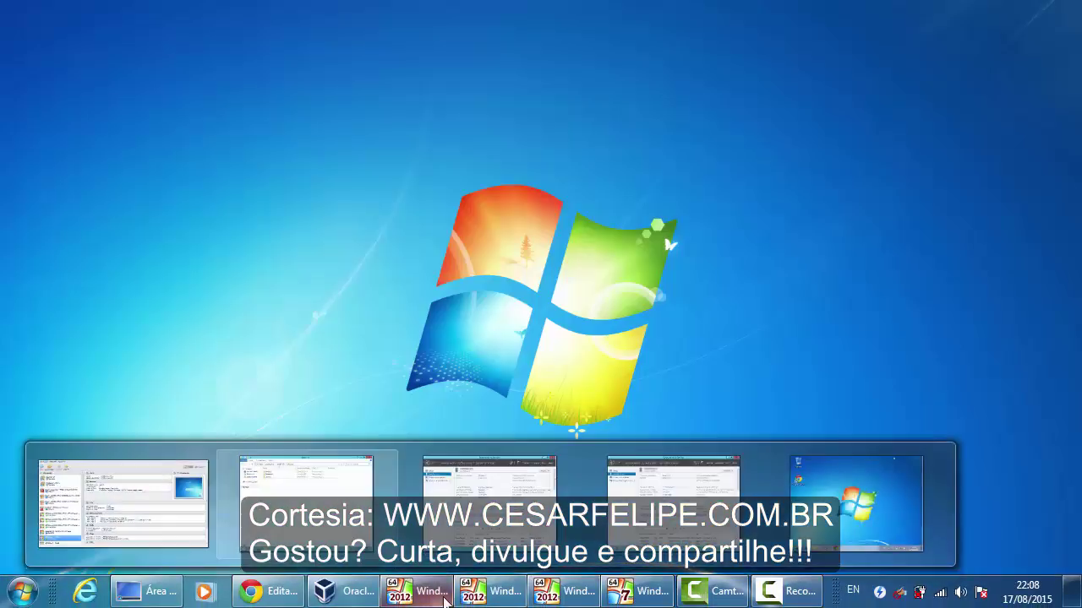
click(436, 596)
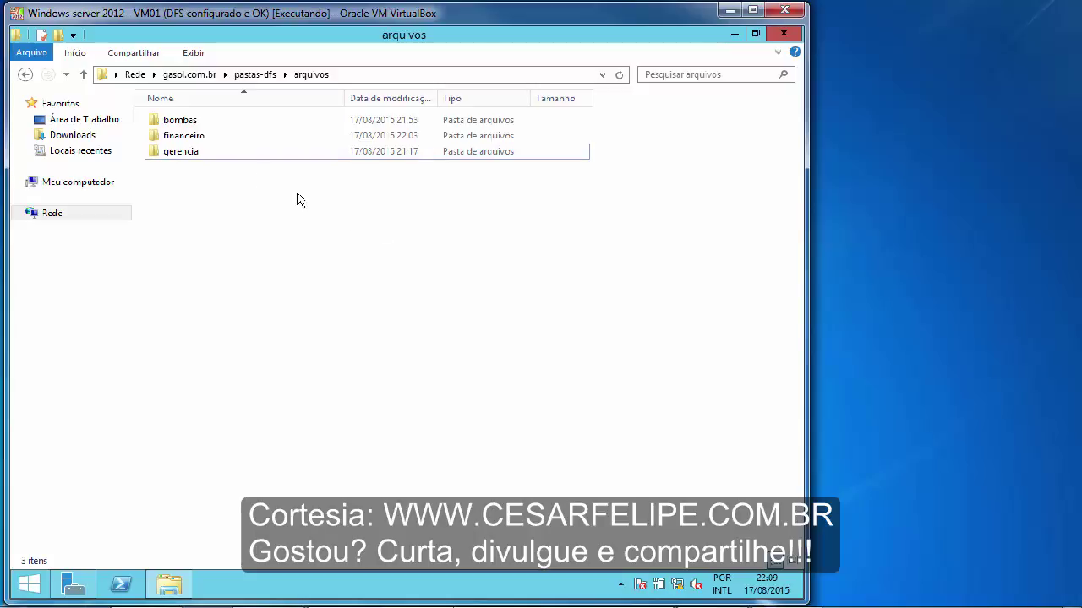
click(157, 124)
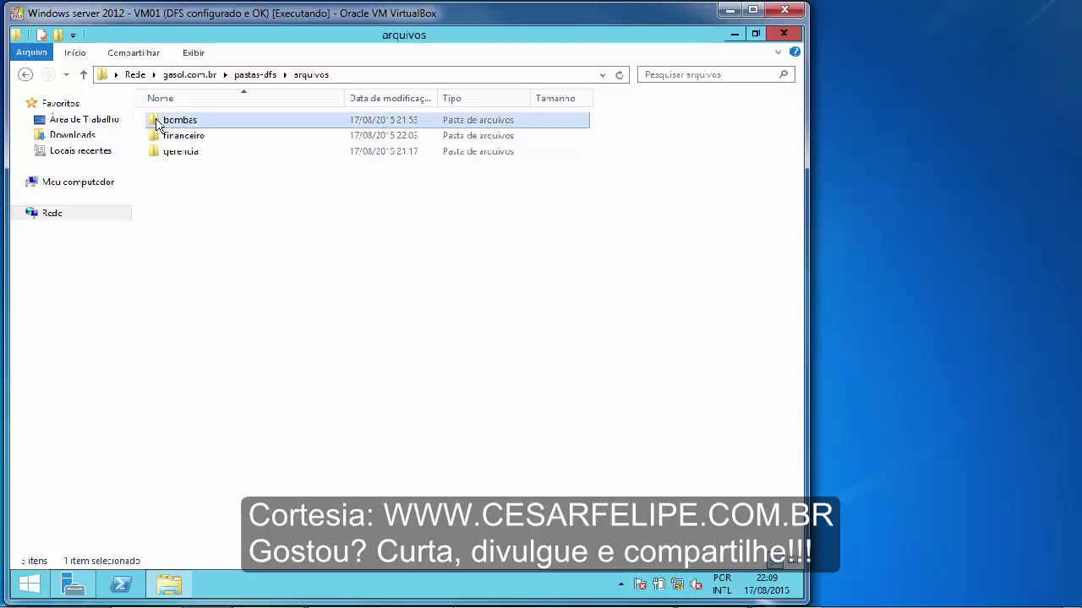
click(288, 244)
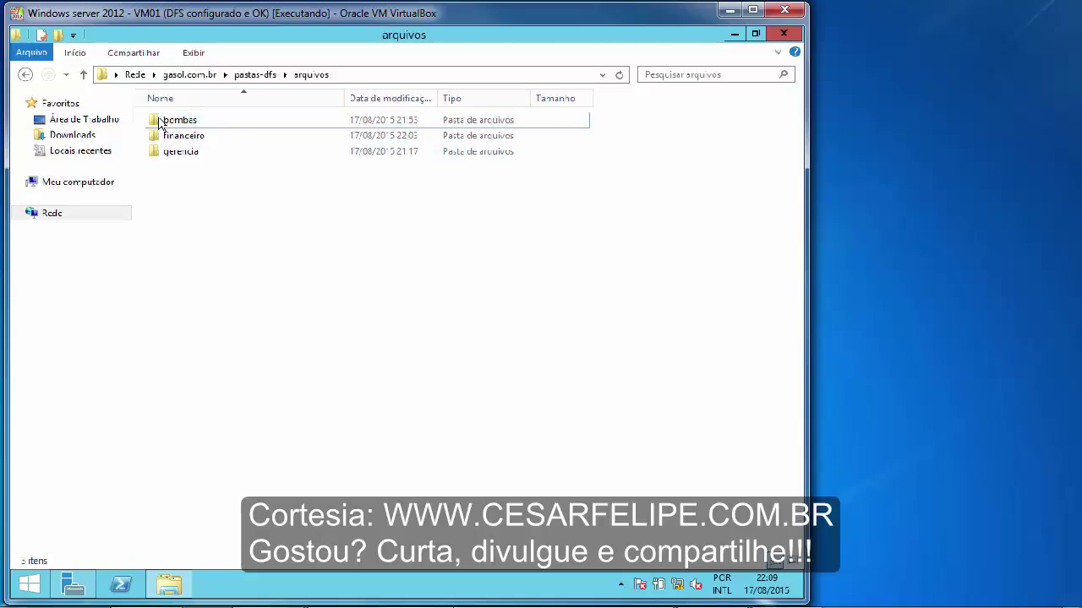